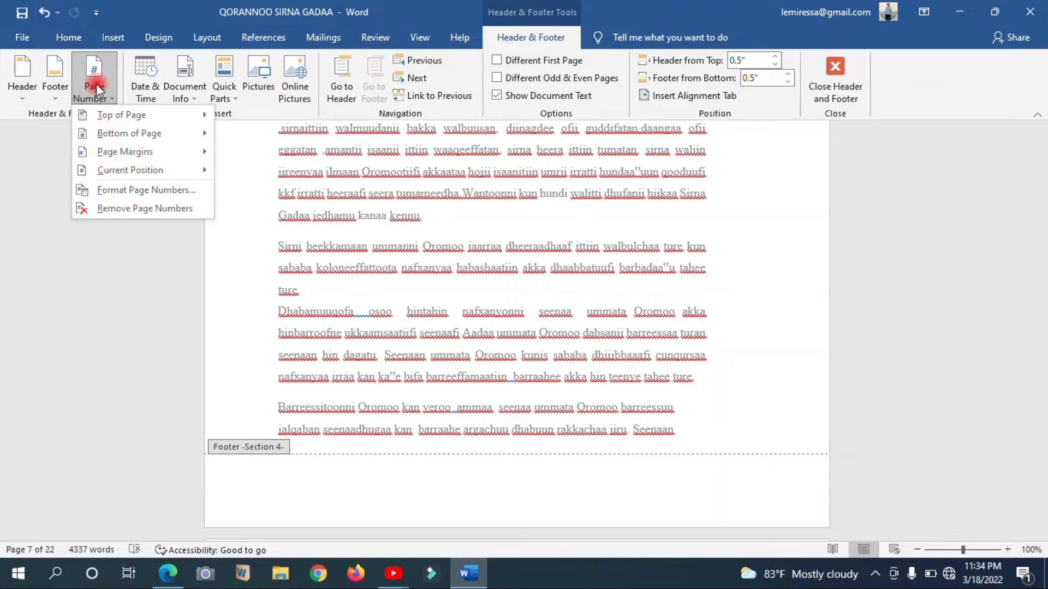
Format the Section 4 footer page numbers as 1, 2, 3 and start the numbering at 1.
left_click(133, 190)
left_click(551, 197)
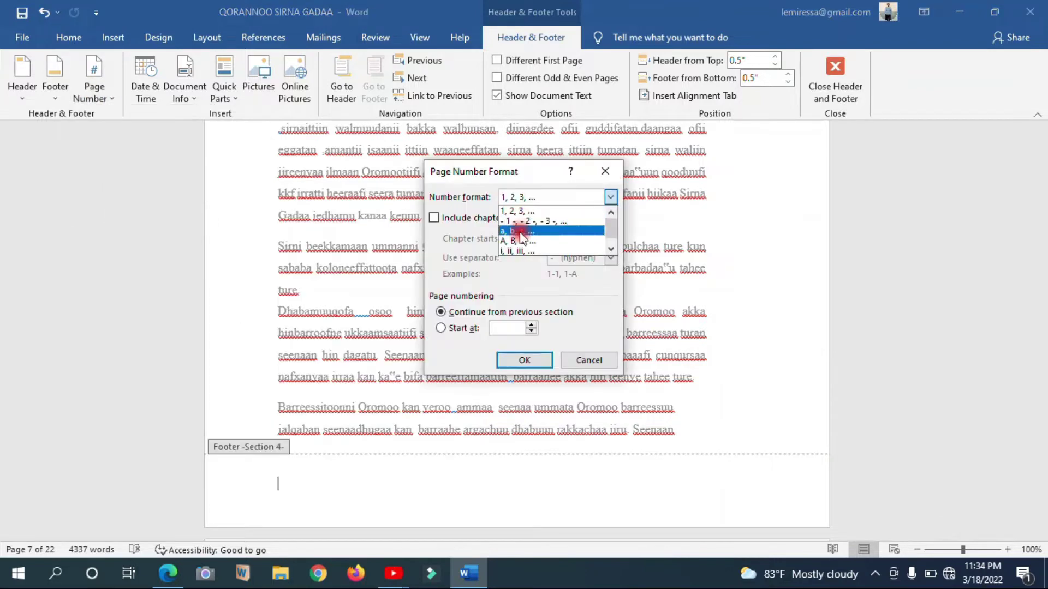
left_click(521, 211)
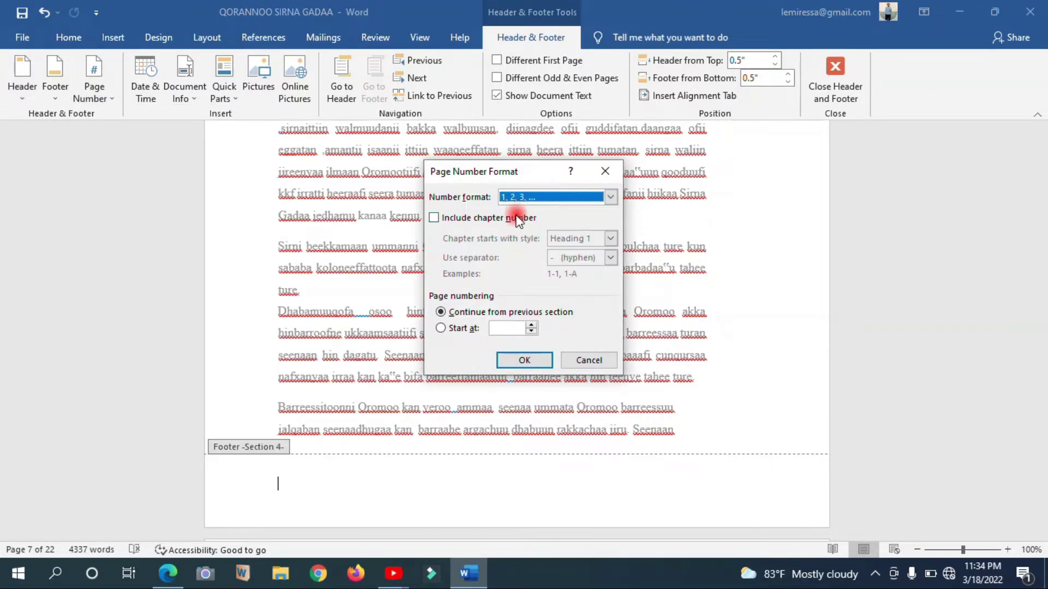
left_click(451, 330)
left_click(499, 328)
key("BackSpace")
type("5")
key("BackSpace")
type("1")
left_click(518, 362)
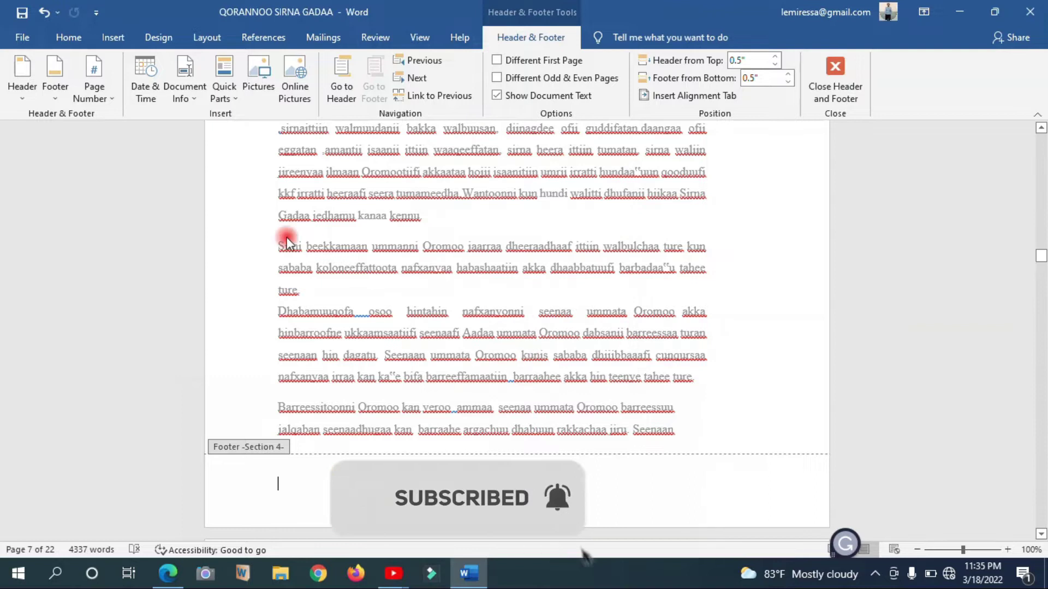
left_click(100, 88)
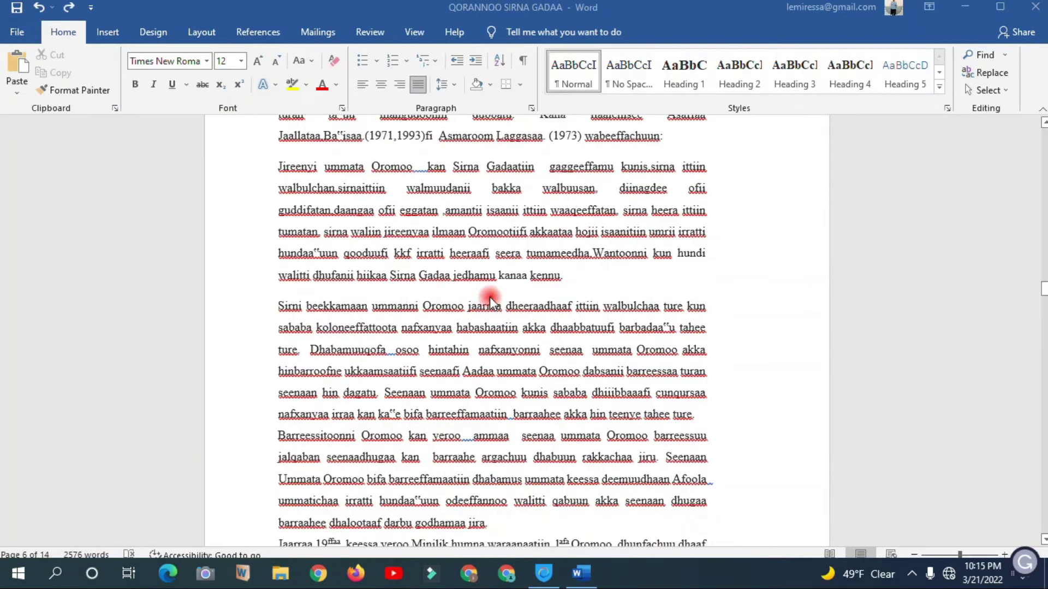
Add a manual "Boqonnaa 1" entry with a dotted leader and page number 2 above Axeeraraa in the Baafata list.
scroll(489, 296, "up", 10)
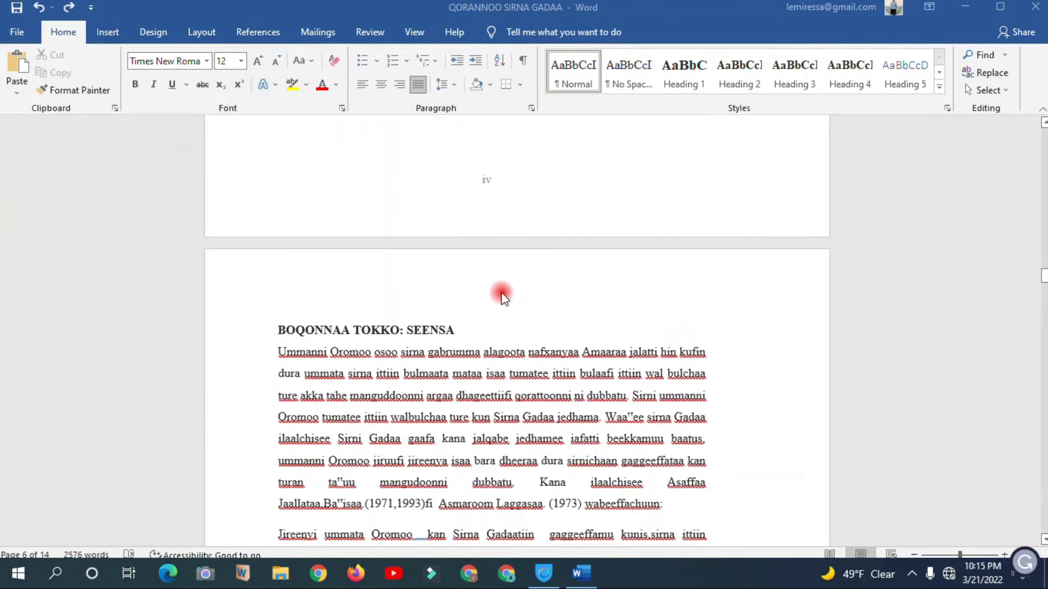
scroll(501, 298, "up", 6)
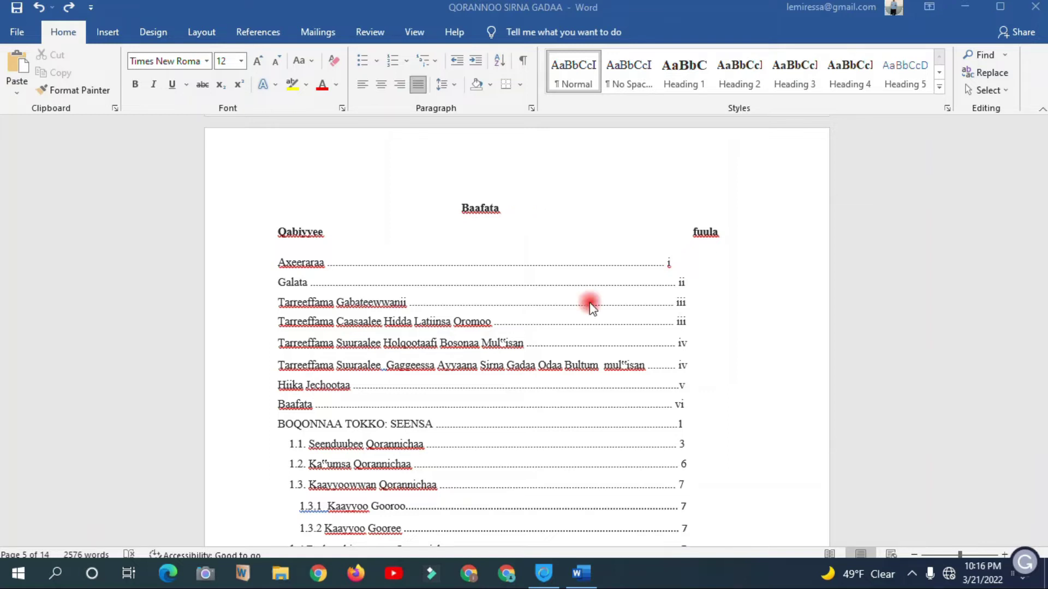
double_click(546, 264)
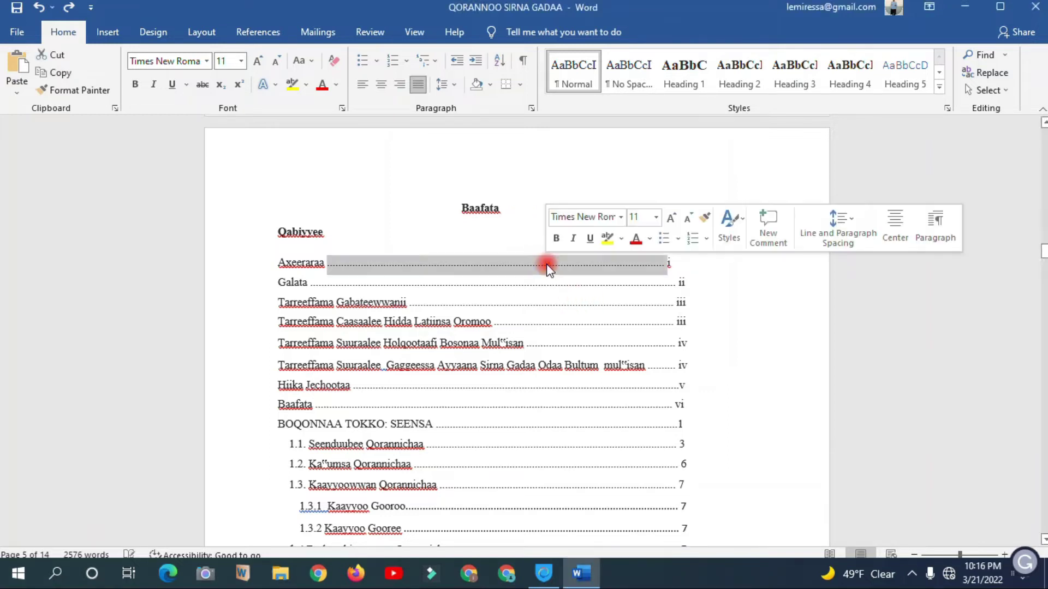
left_click(542, 276)
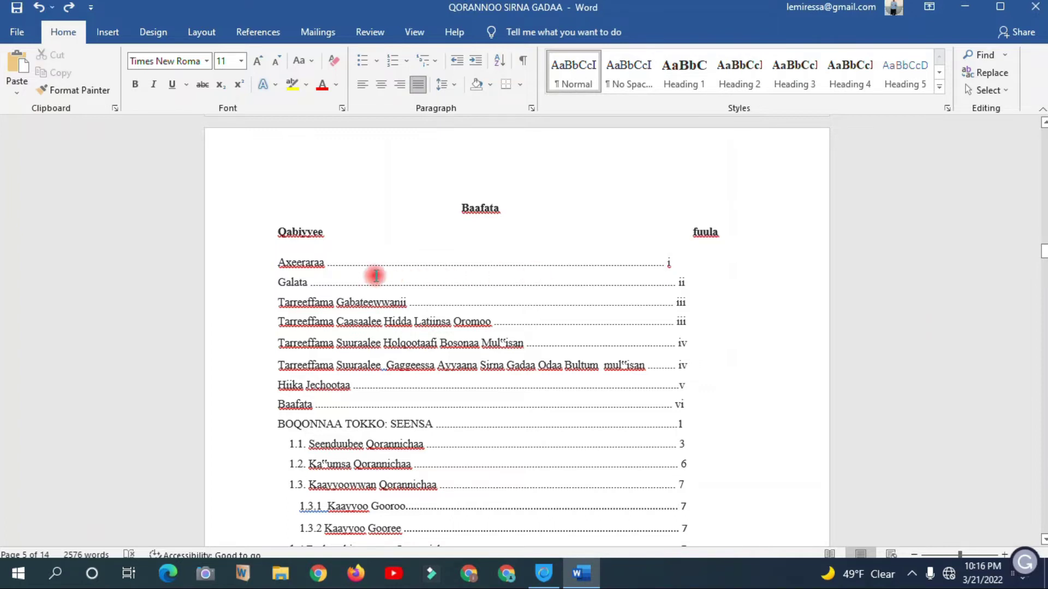
left_click(326, 264)
left_click(278, 263)
type("boqonnaa 1")
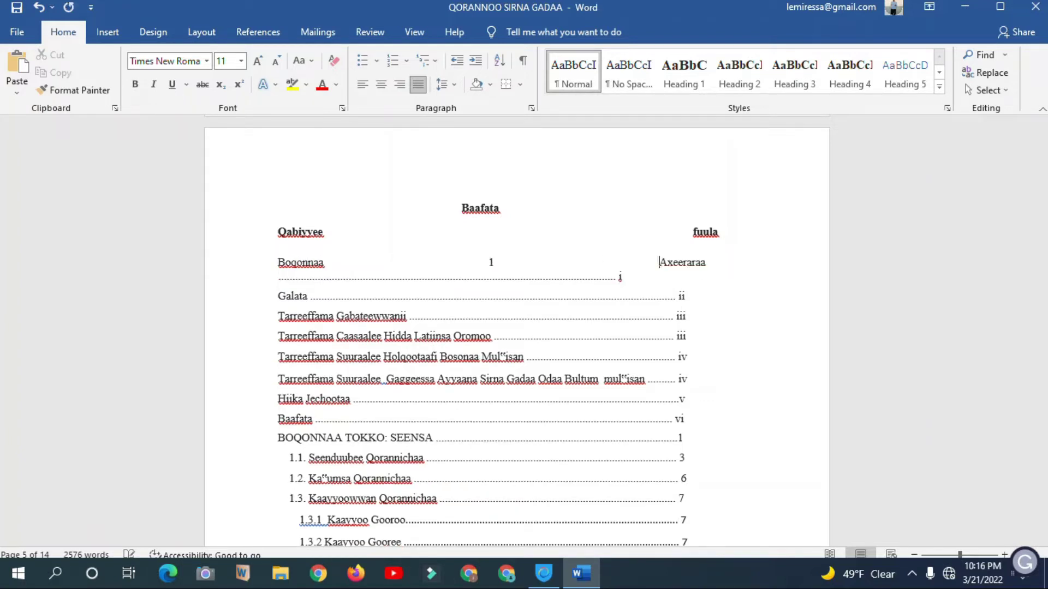
key("Return")
left_click(345, 264)
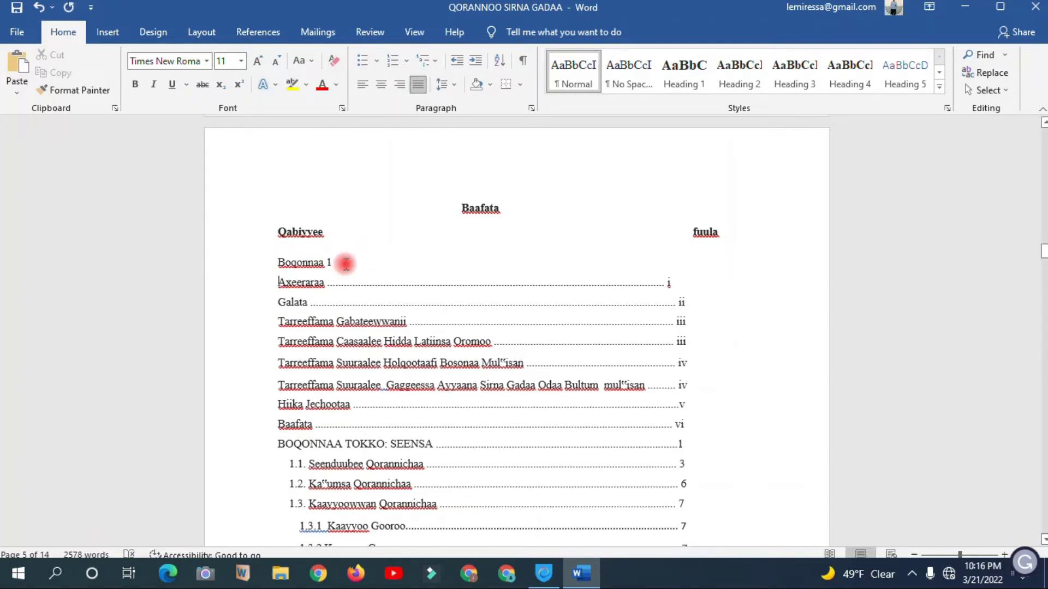
type("..")
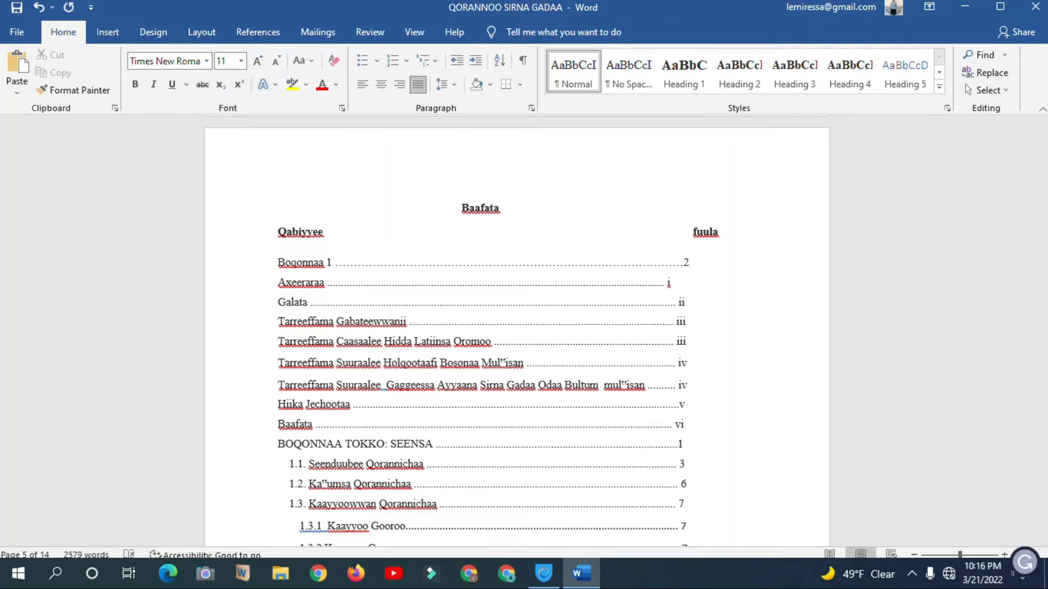
Add a "Boqonnaa 2" entry with a dotted leader and page number 5 below the Boqonnaa 1 entry.
key("Return")
type("boqa")
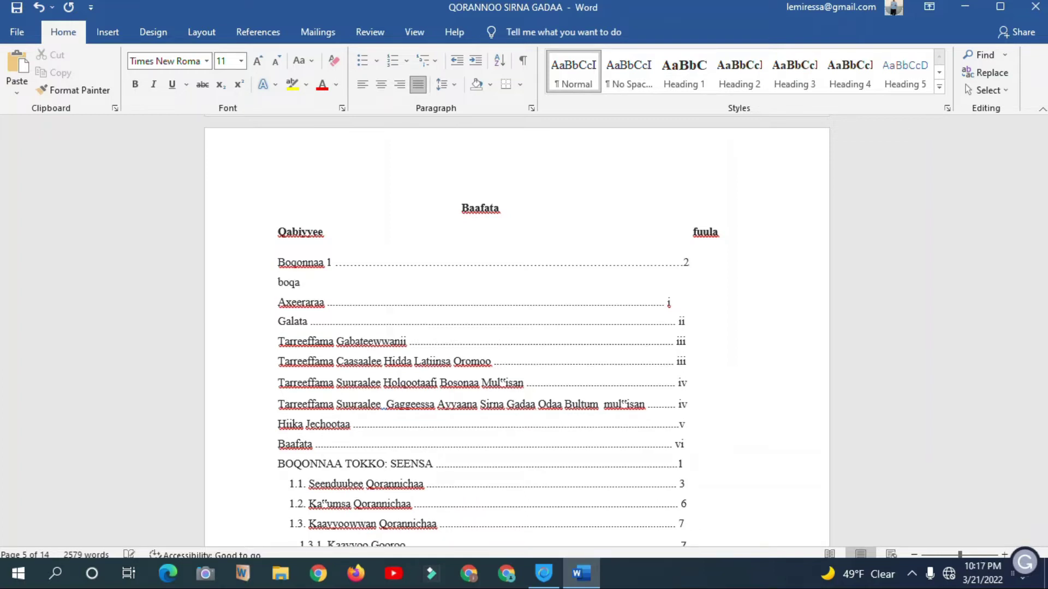
type("onnaa 2.............................................................................................................................")
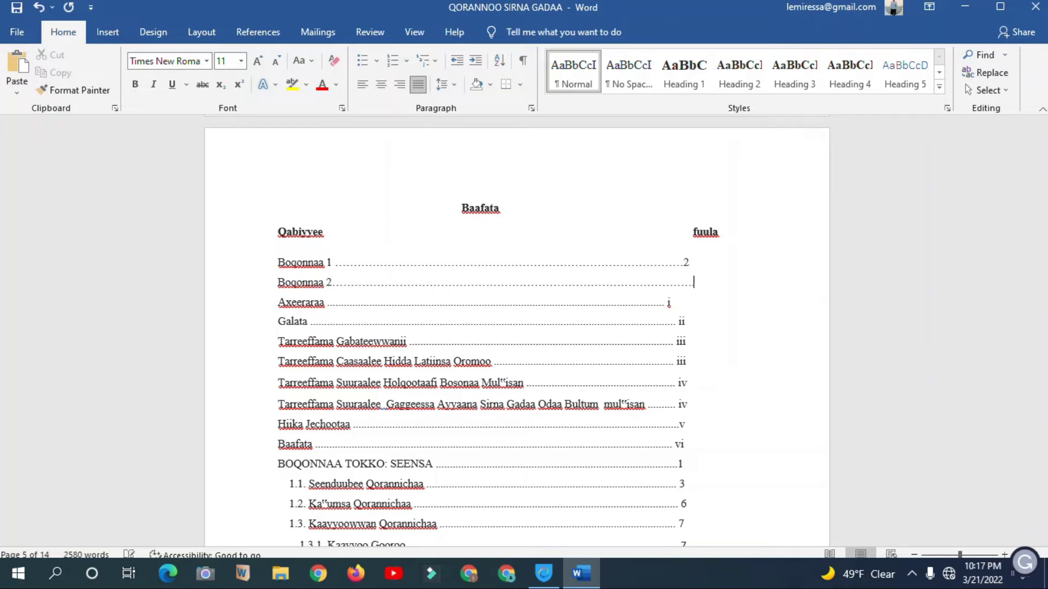
key("BackSpace")
key("BackSpace")
key("BackSpace")
key("BackSpace")
Examine the dotted leaders and page numbers of the manually typed Boqonnaa 1 and Boqonnaa 2 entries.
triple_click(419, 282)
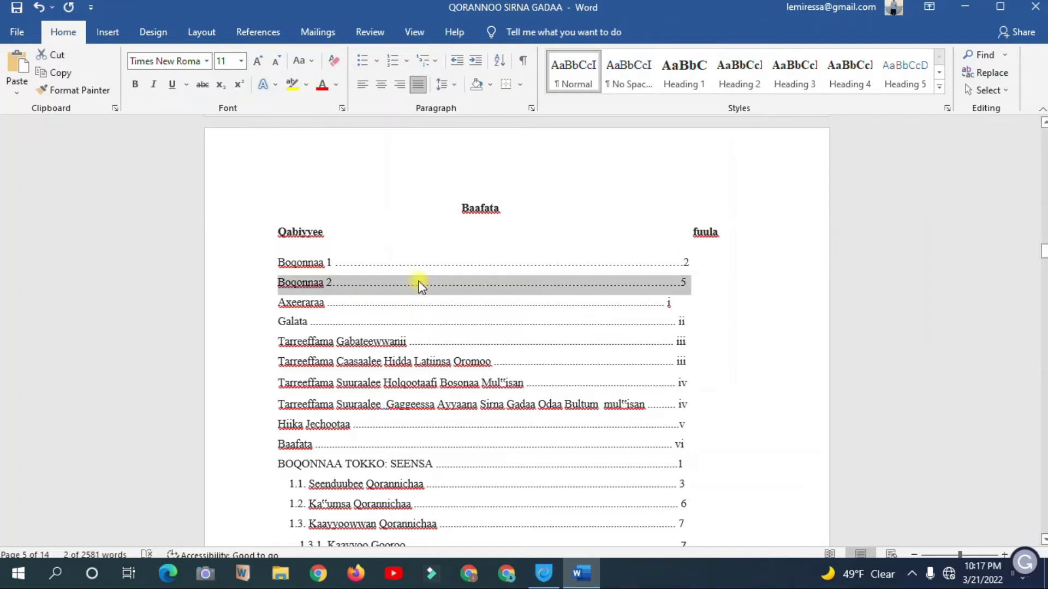
left_click(423, 282)
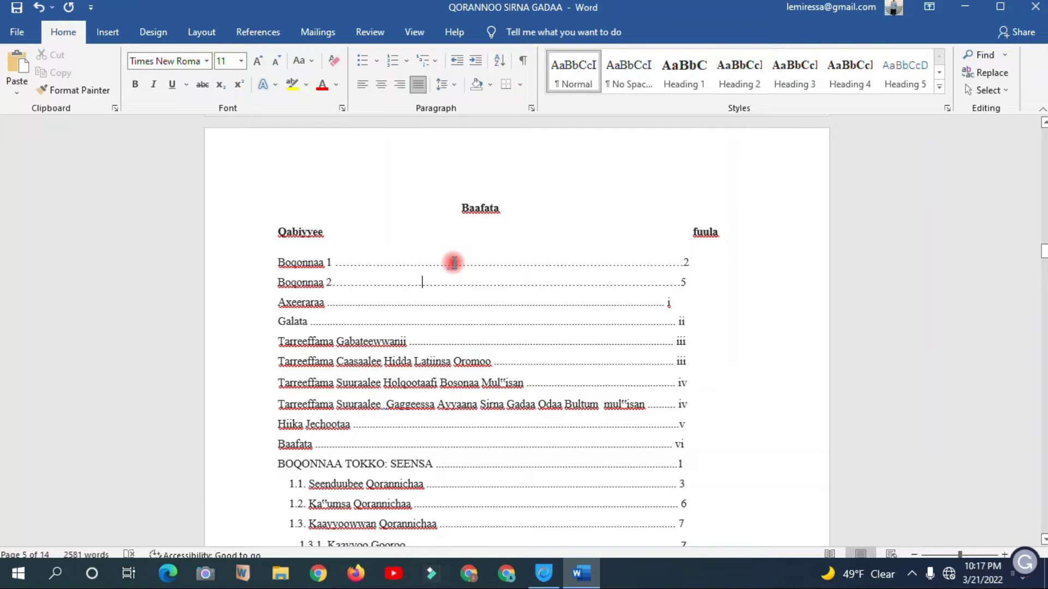
left_click(348, 262)
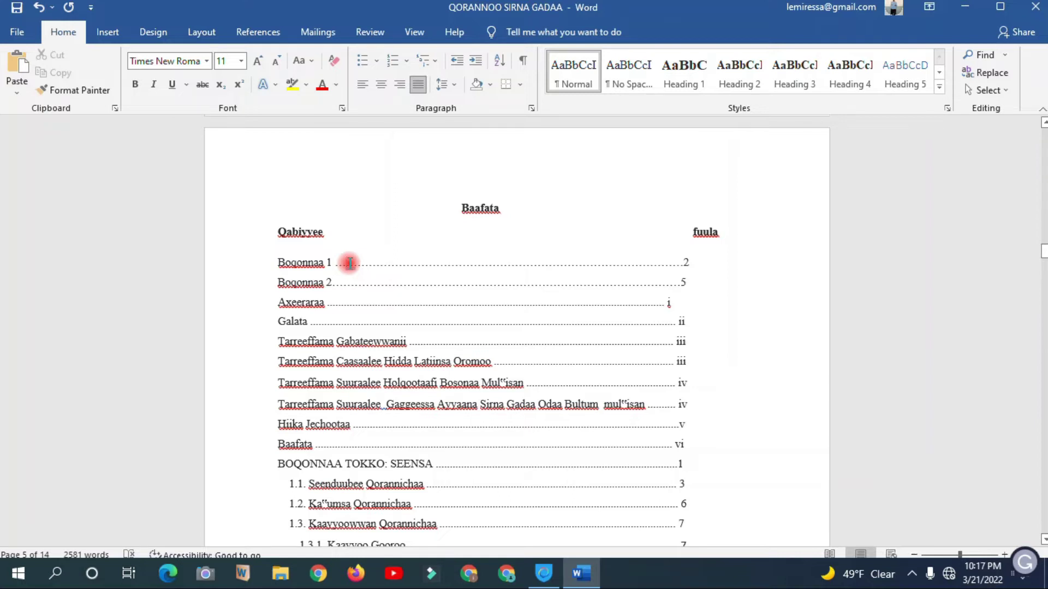
left_click_drag(334, 262, 691, 259)
left_click(692, 262)
left_click(693, 262)
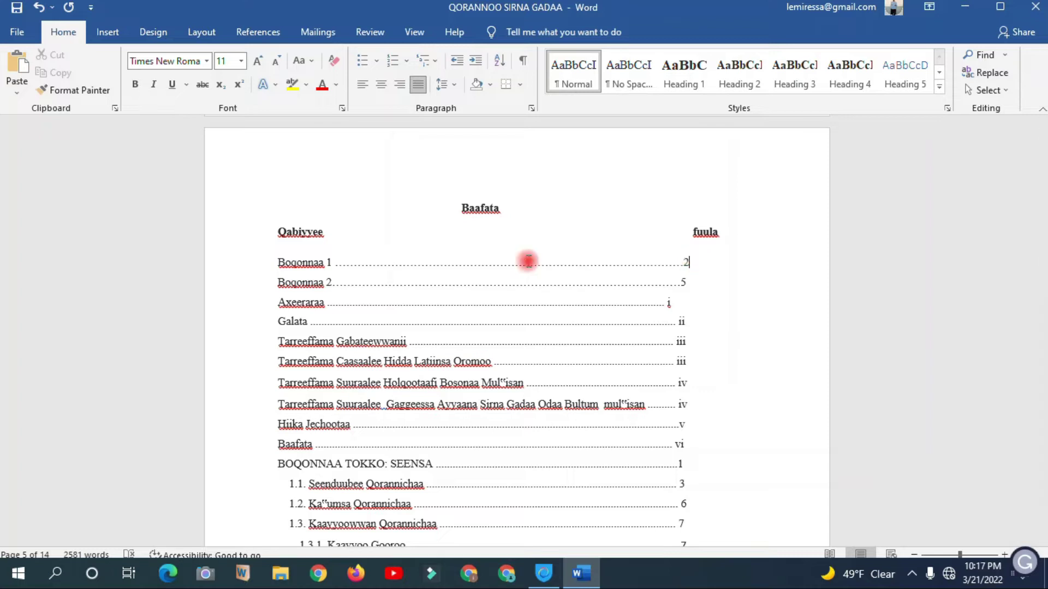
double_click(683, 264)
left_click(607, 264)
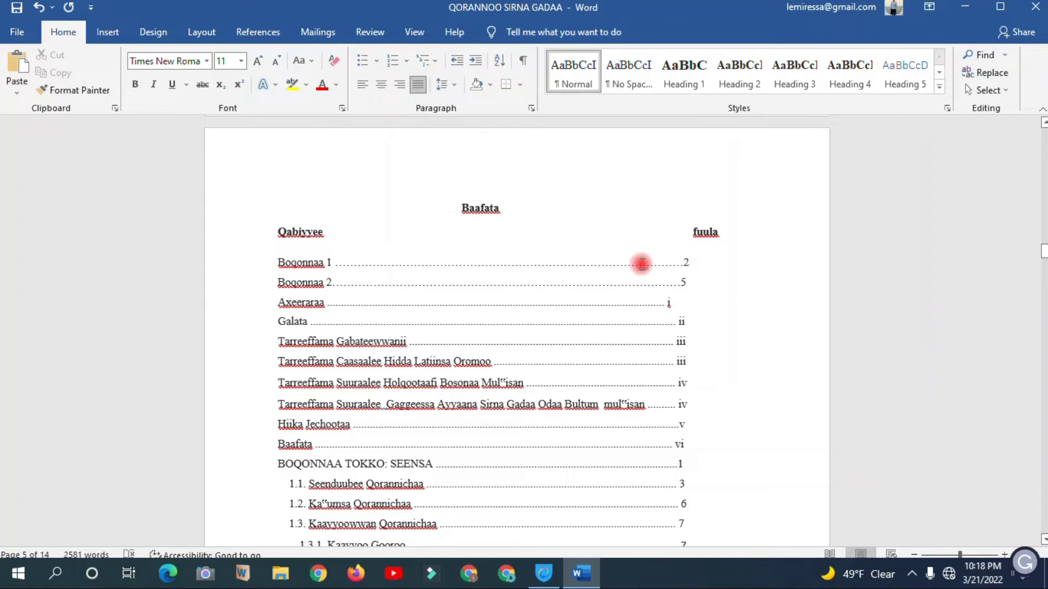
Delete the whole manually typed contents list below the Baafata title.
scroll(456, 300, "down", 1)
scroll(436, 264, "up", 3)
left_click(464, 277)
scroll(290, 240, "down", 3)
left_click_drag(272, 232, 627, 375)
key("Delete")
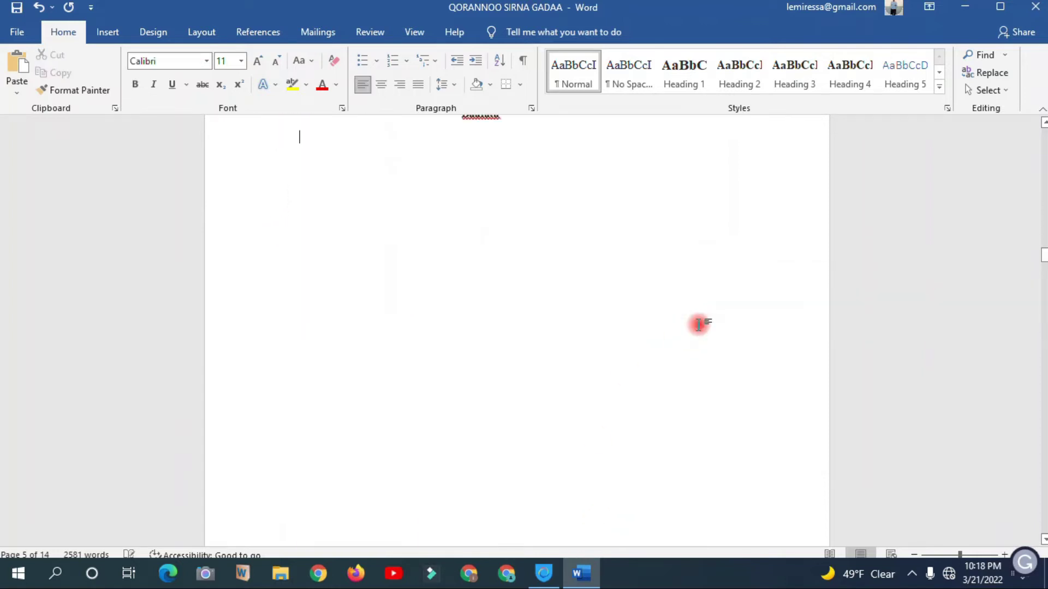
Preview the available heading styles on the "Abstract /Axeeraraa" title and browse the other built-in styles.
scroll(704, 322, "up", 10)
scroll(699, 265, "up", 15)
mouse_move(1043, 164)
left_mouse_down()
mouse_move(1043, 183)
mouse_move(1040, 159)
left_mouse_up()
scroll(304, 274, "up", 5)
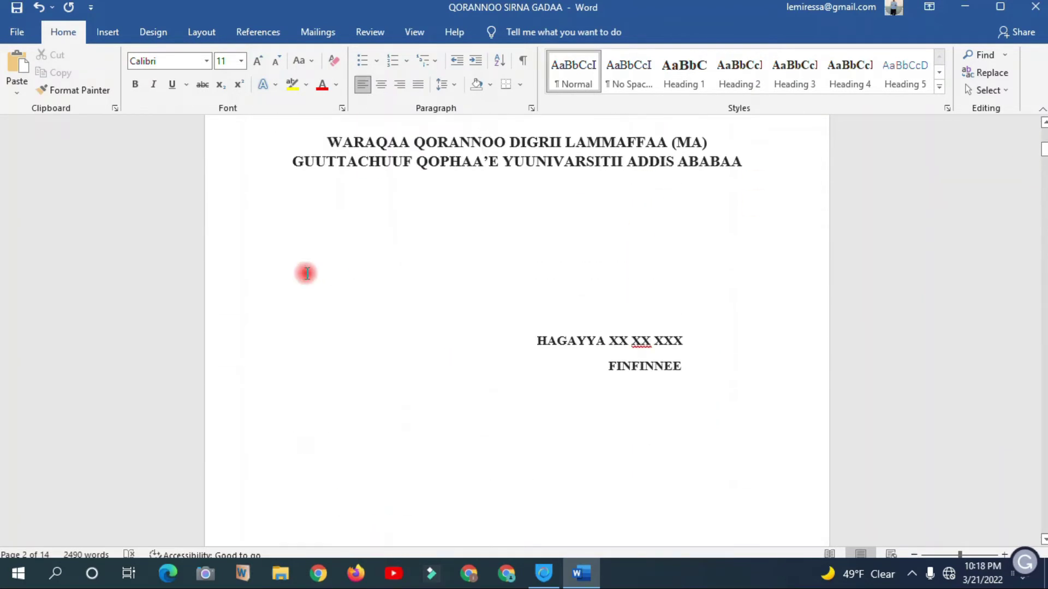
scroll(306, 273, "up", 4)
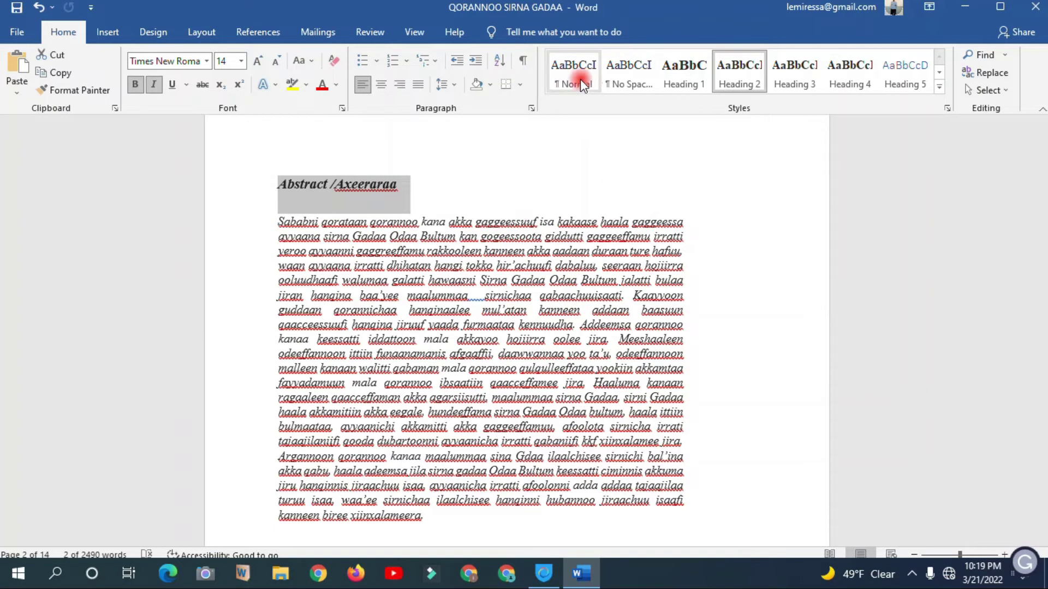
left_click(581, 83)
left_click(690, 89)
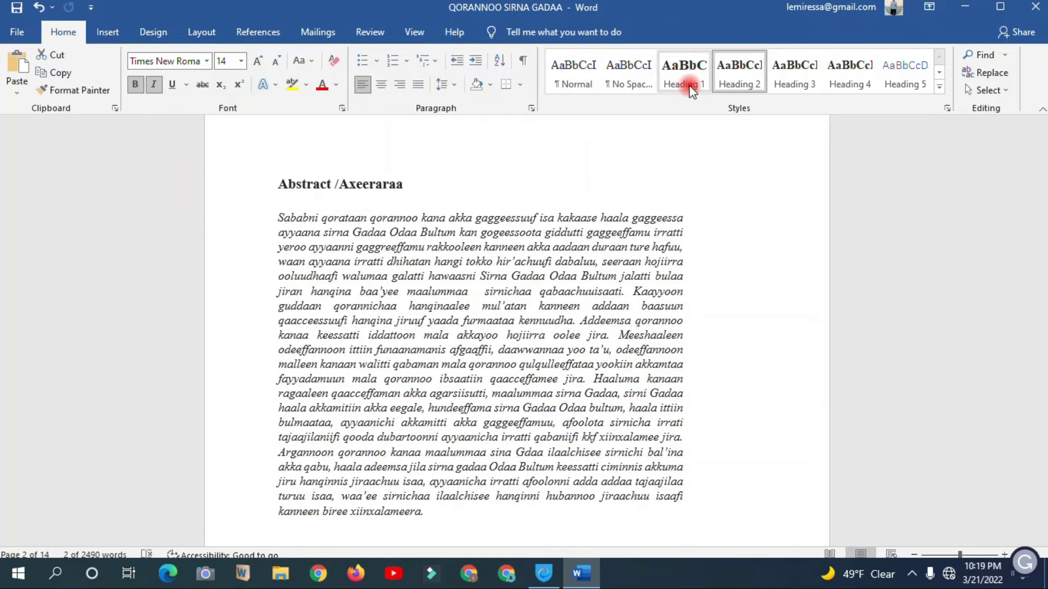
left_click(740, 86)
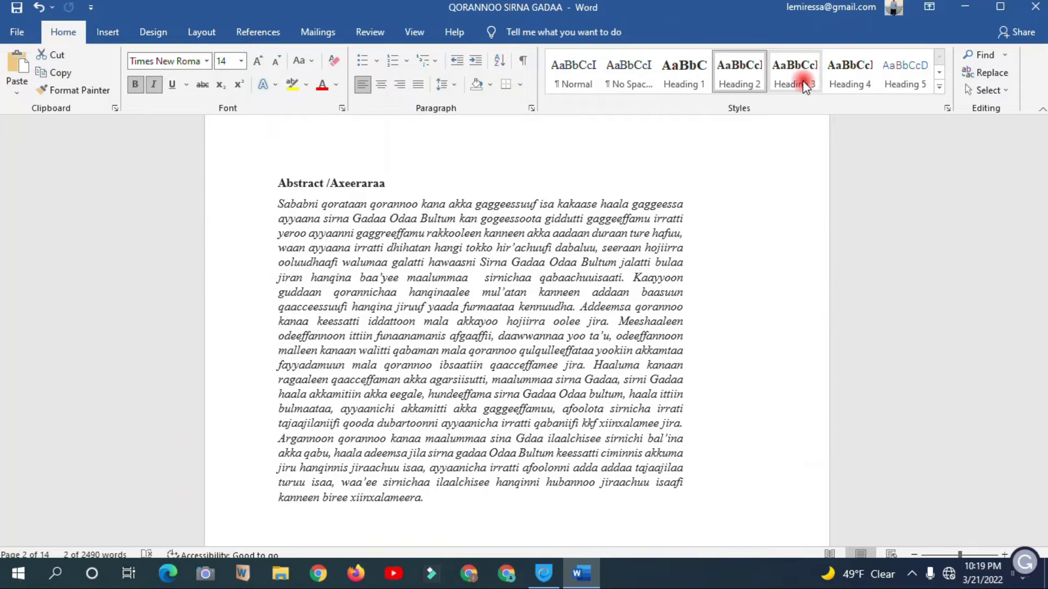
left_click(864, 84)
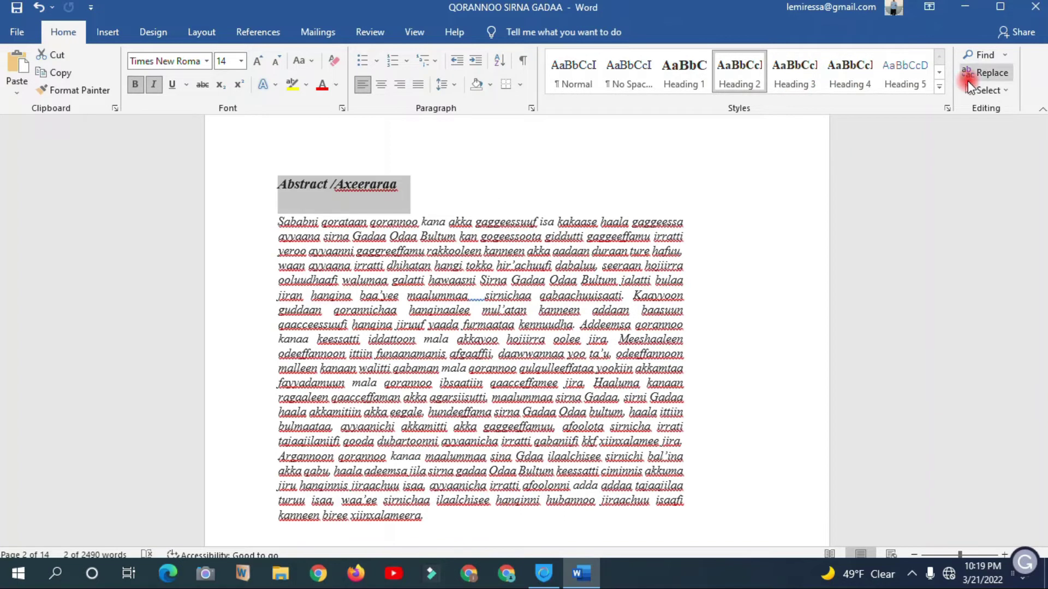
left_click(938, 74)
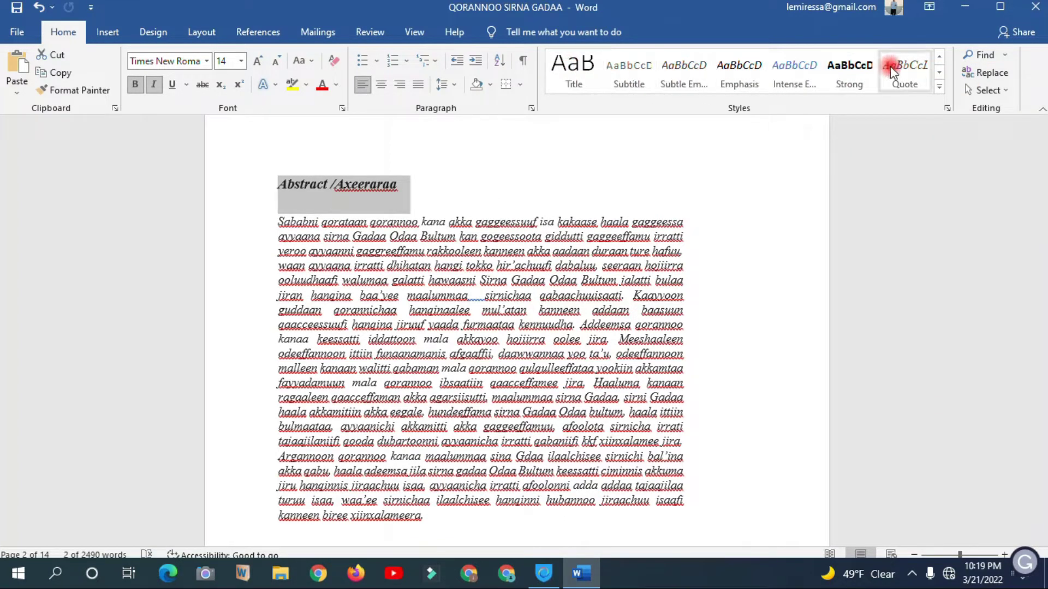
left_click(939, 58)
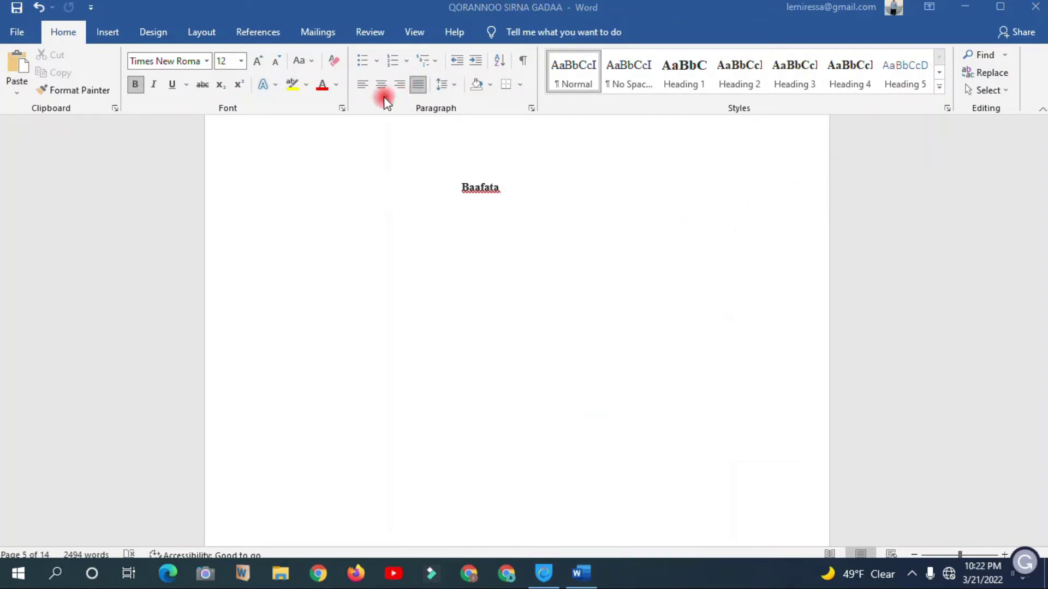
Apply the Heading 1 style to the chapter title "BOQONNAA TOKKO".
scroll(449, 257, "down", 1)
scroll(470, 225, "up", 7)
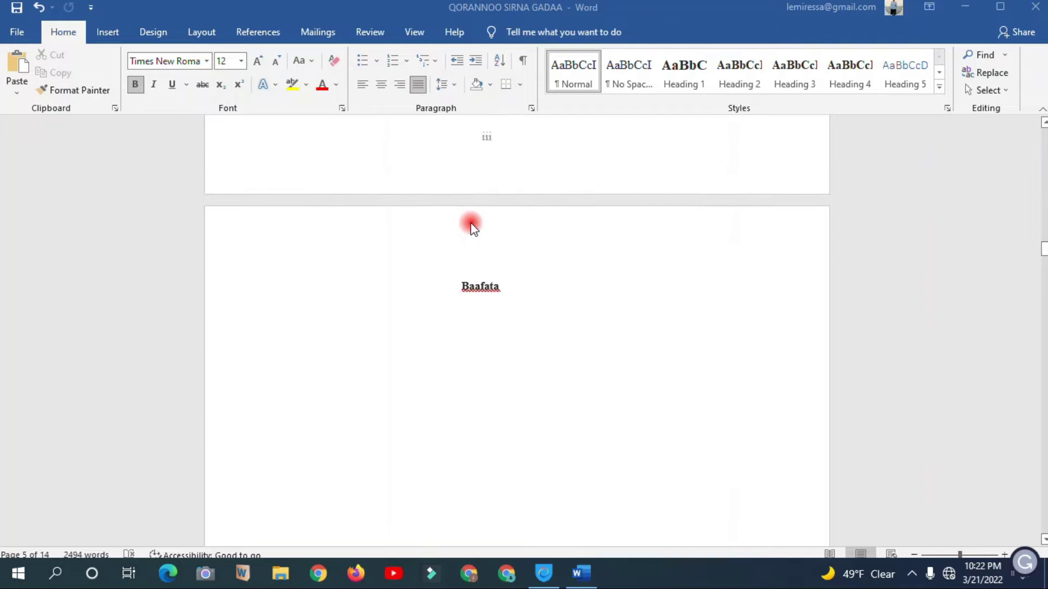
scroll(472, 228, "down", 5)
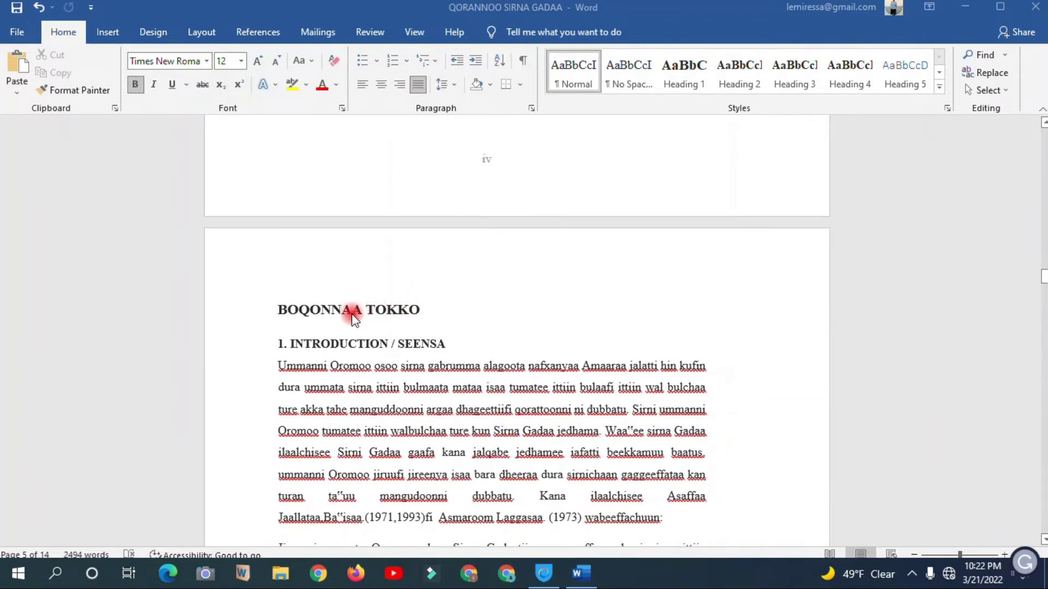
triple_click(319, 308)
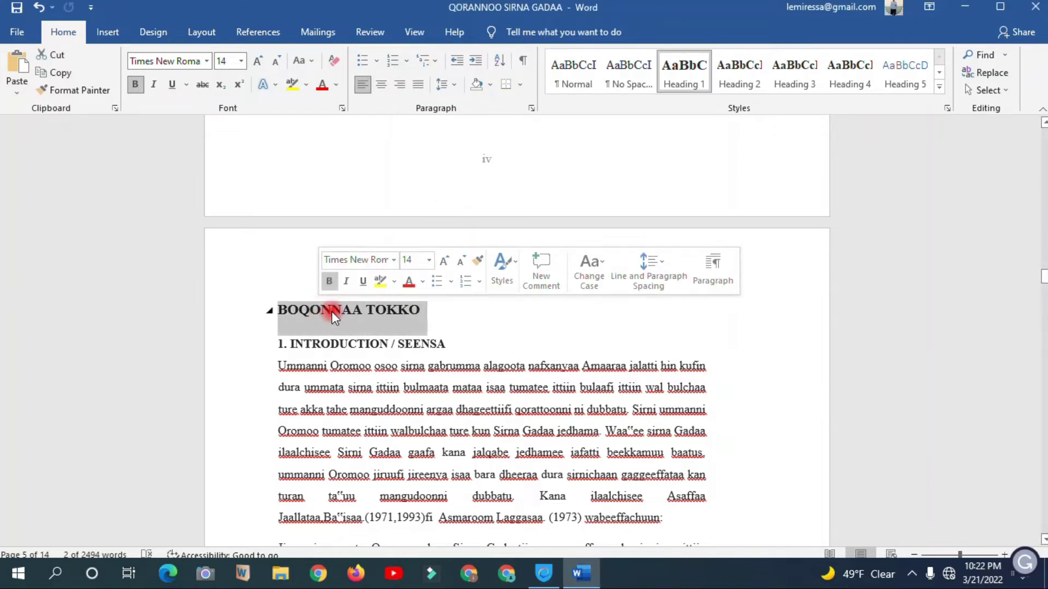
key("ctrl+z")
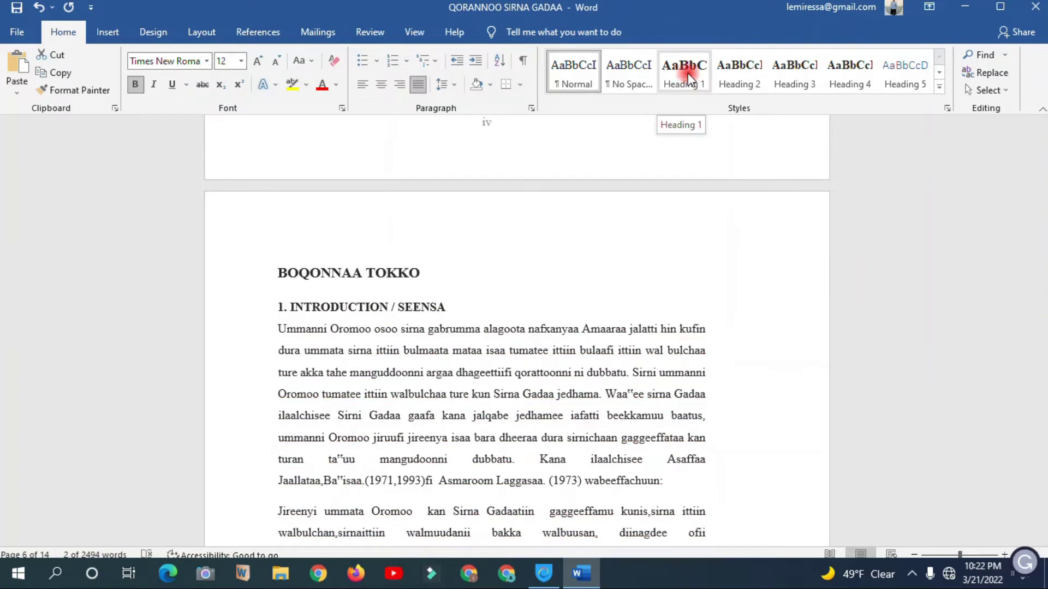
left_click(688, 76)
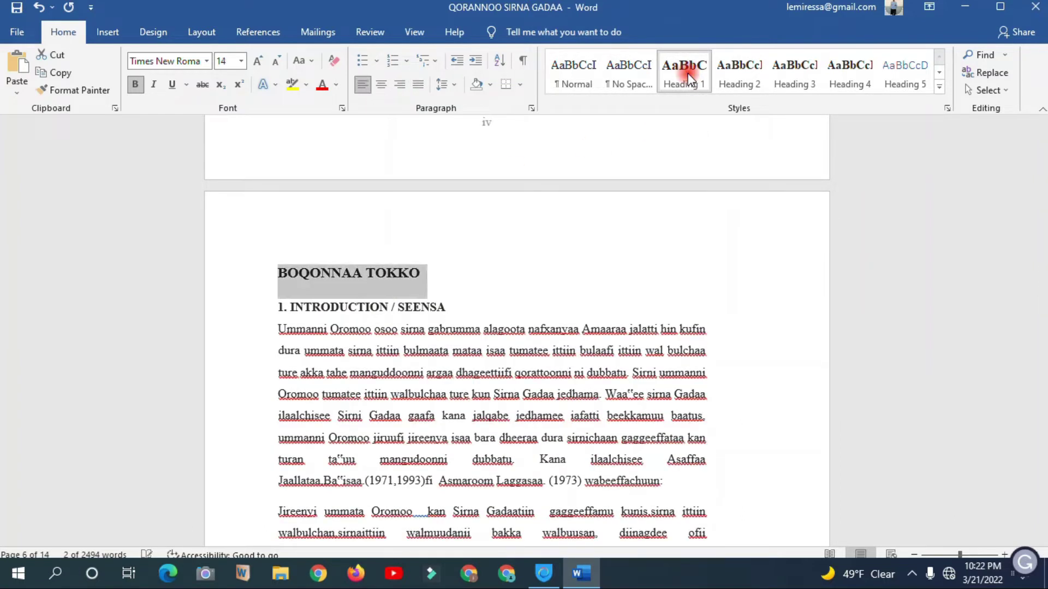
Apply the Heading 1 style to the title "1. INTRODUCTION / SEENSA".
triple_click(364, 309)
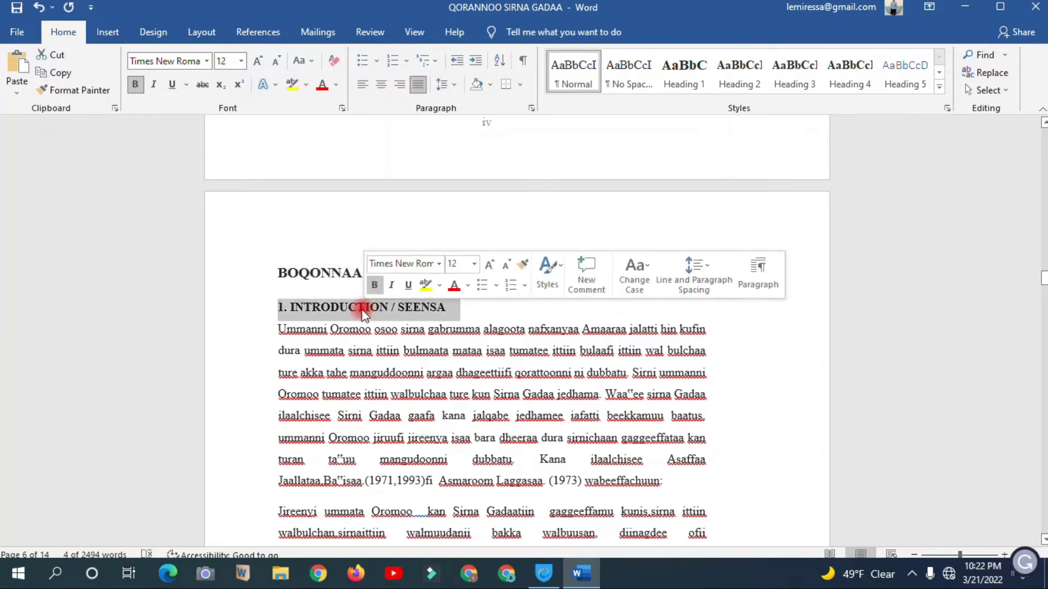
double_click(362, 309)
triple_click(427, 306)
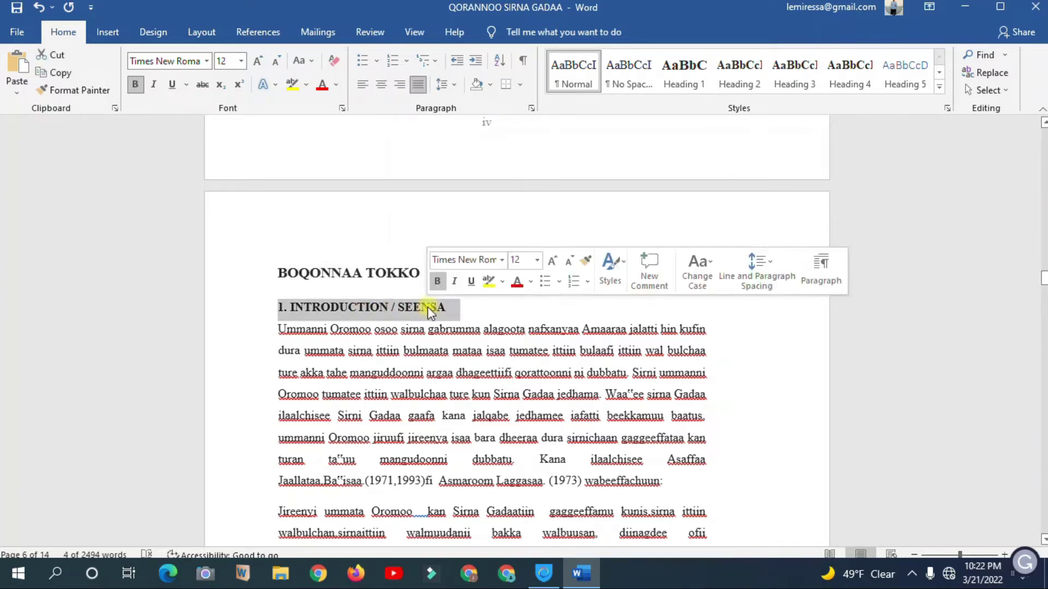
left_click(370, 306)
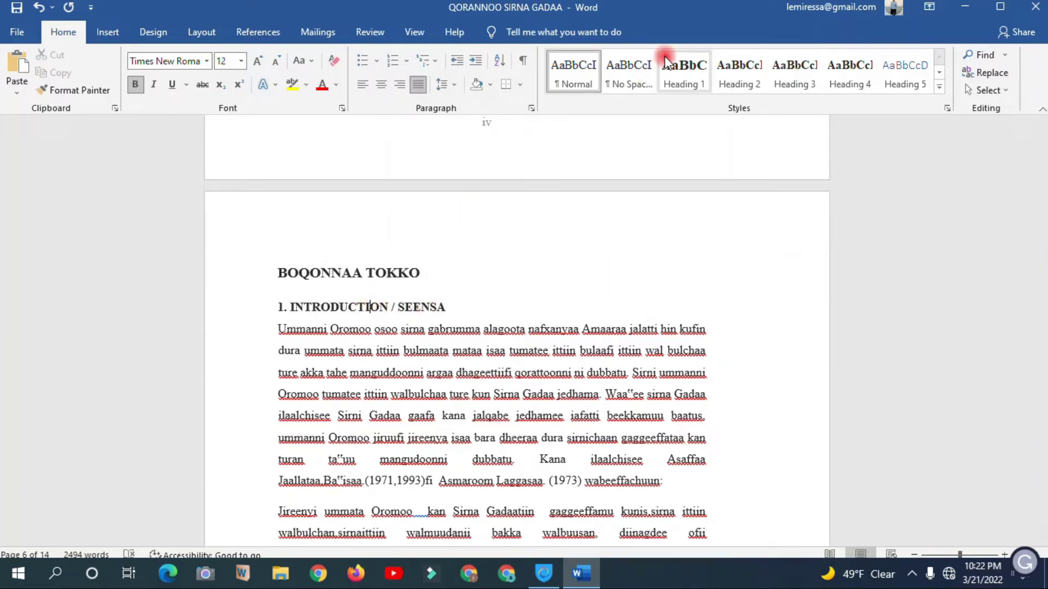
left_click(676, 71)
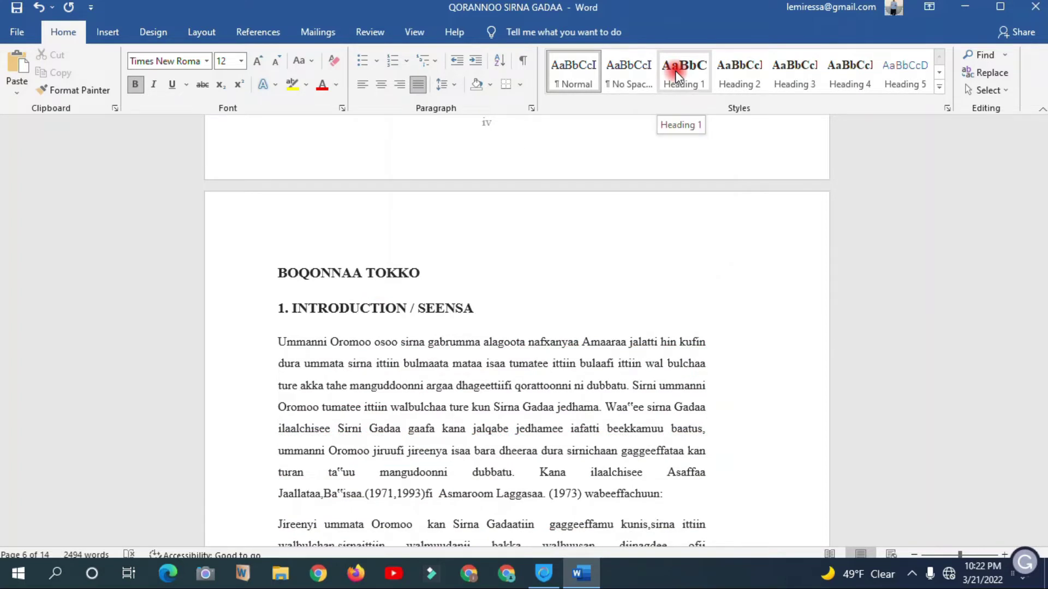
Set the title "1. INTRODUCTION / SEENSA" to Heading 1 and preview the lower-level heading styles on it.
left_click(692, 71)
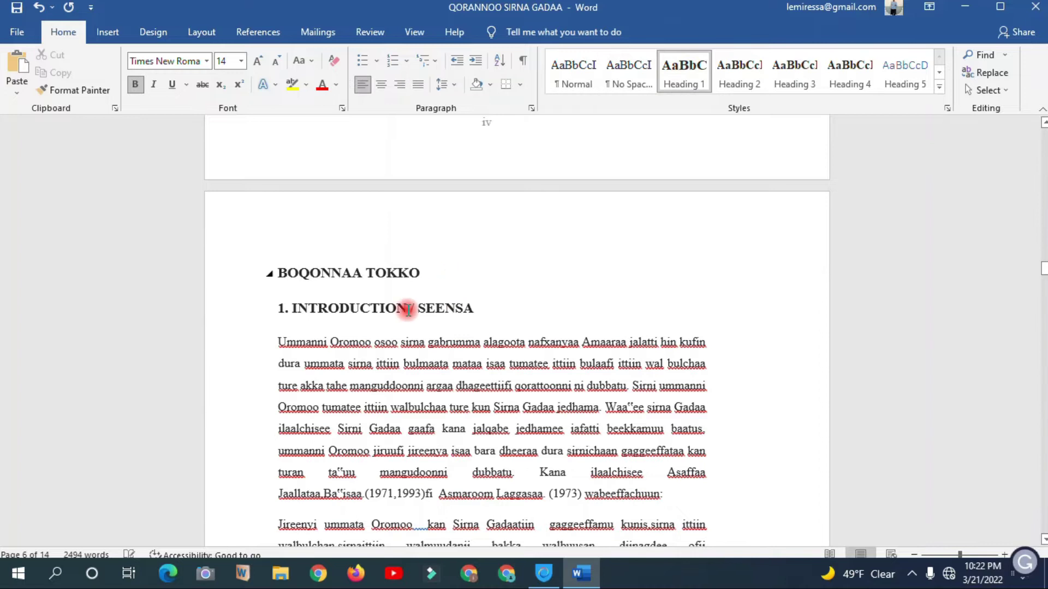
scroll(367, 272, "down", 2)
triple_click(349, 240)
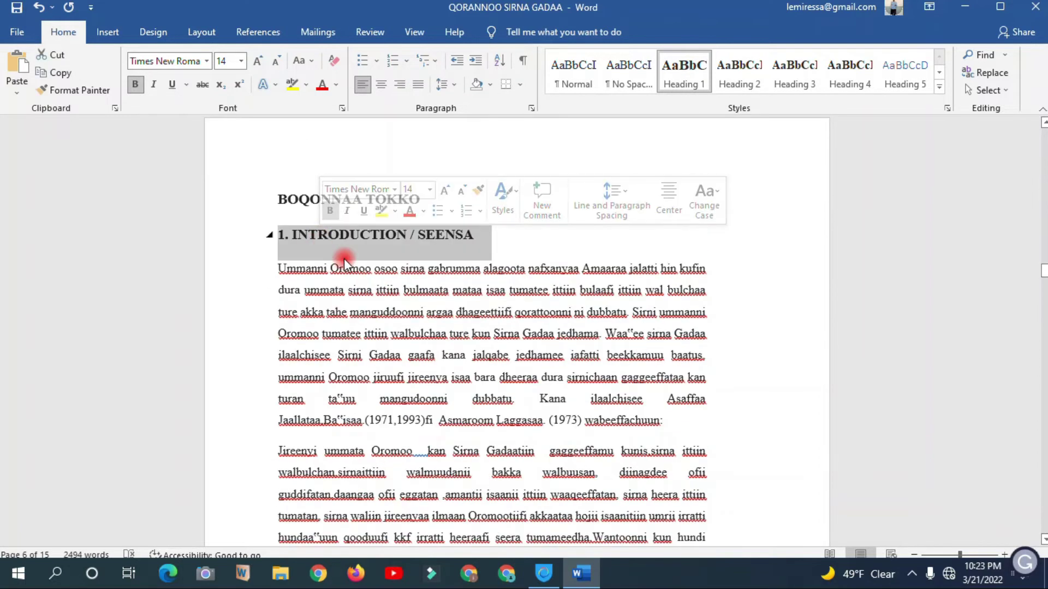
left_click(360, 255)
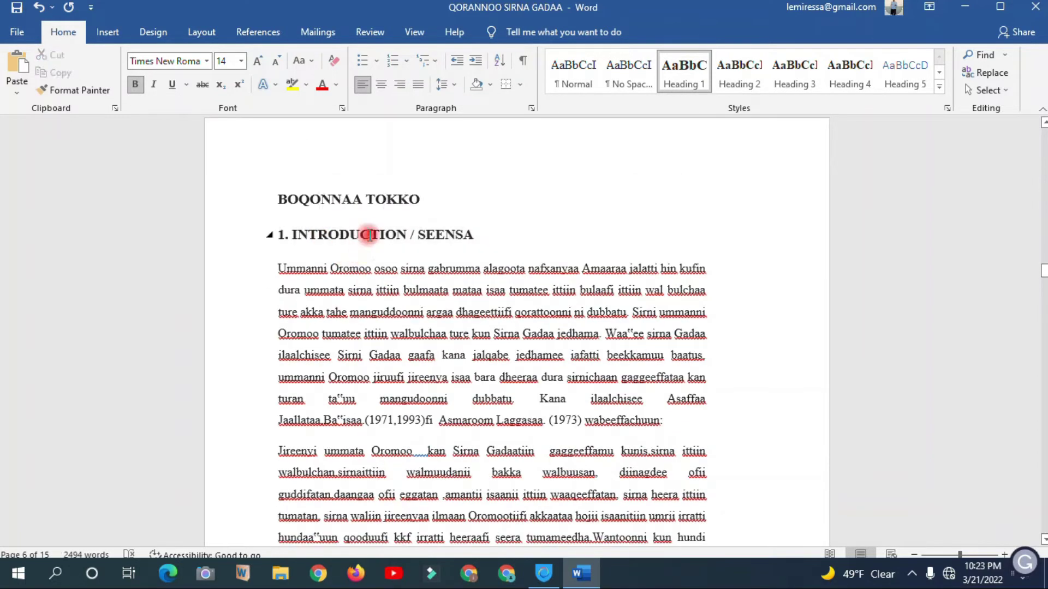
triple_click(365, 235)
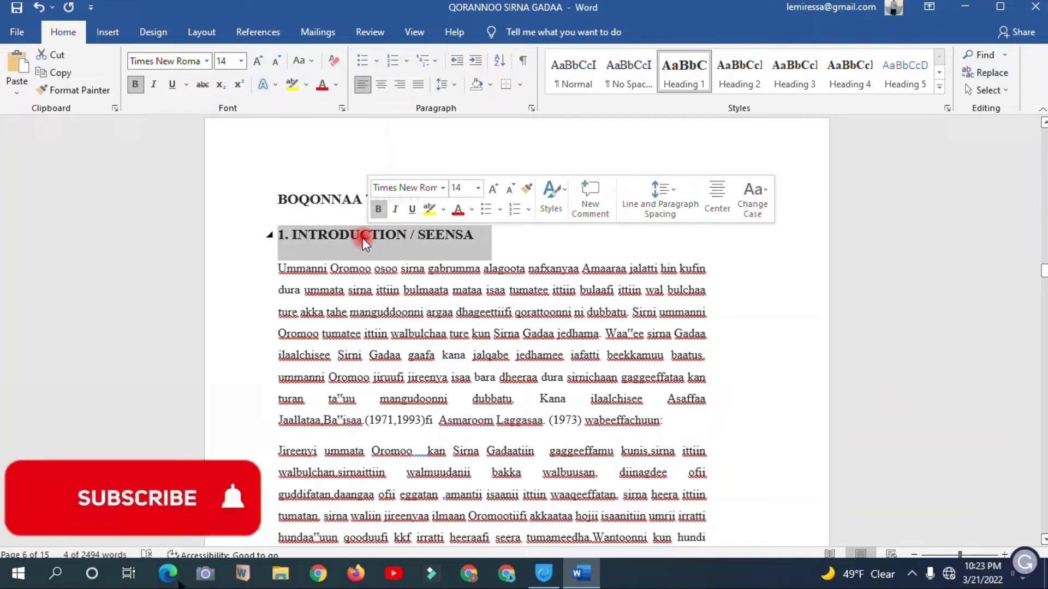
left_click(729, 72)
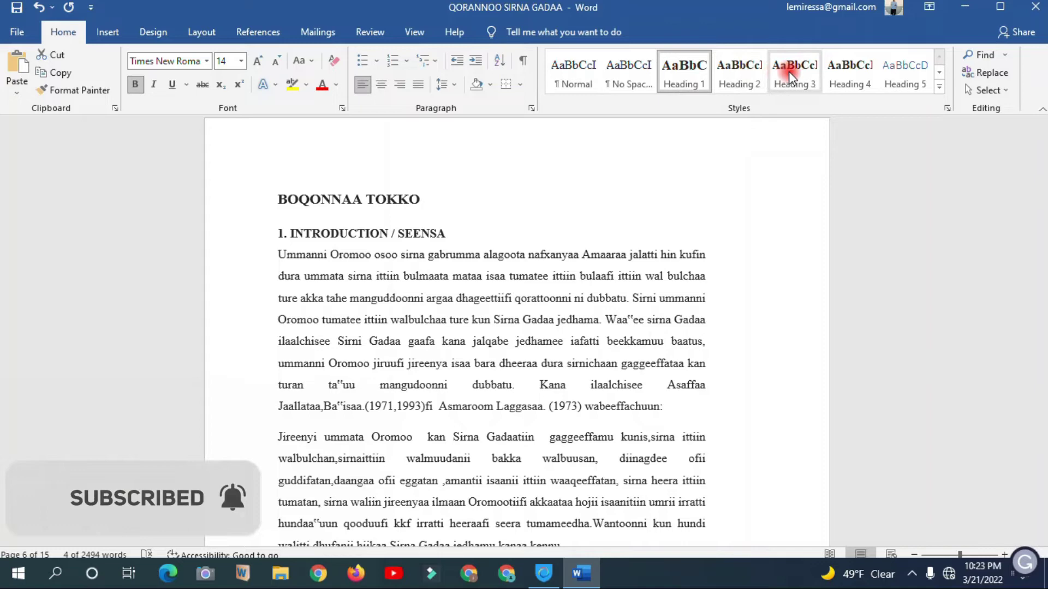
Apply the Heading 2 style to the title "1.1 Background of the study/ Seenduubee Qorannichaa".
scroll(350, 245, "down", 15)
scroll(352, 251, "down", 12)
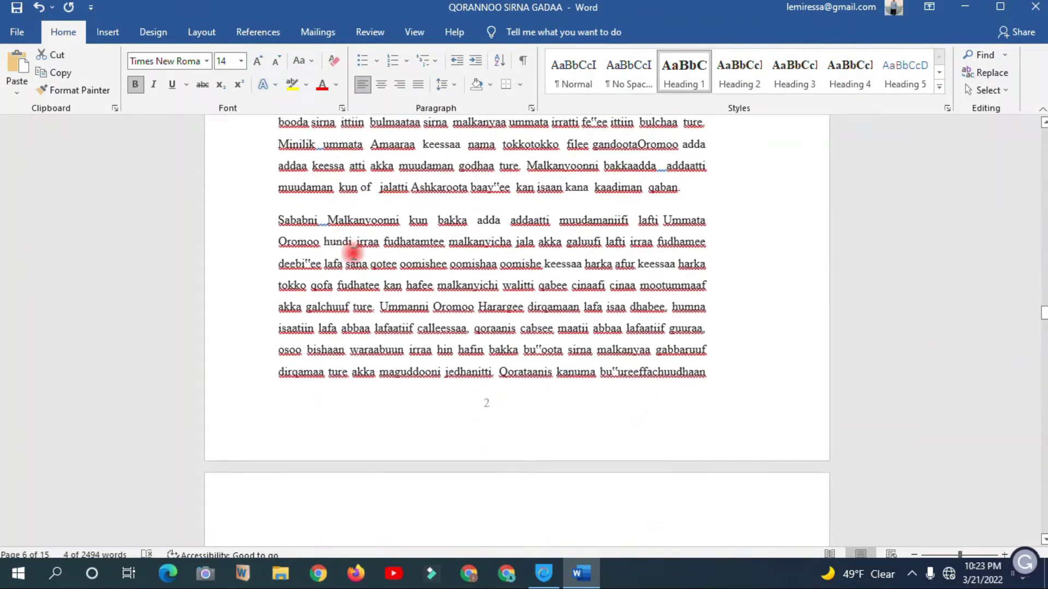
scroll(354, 250, "up", 3)
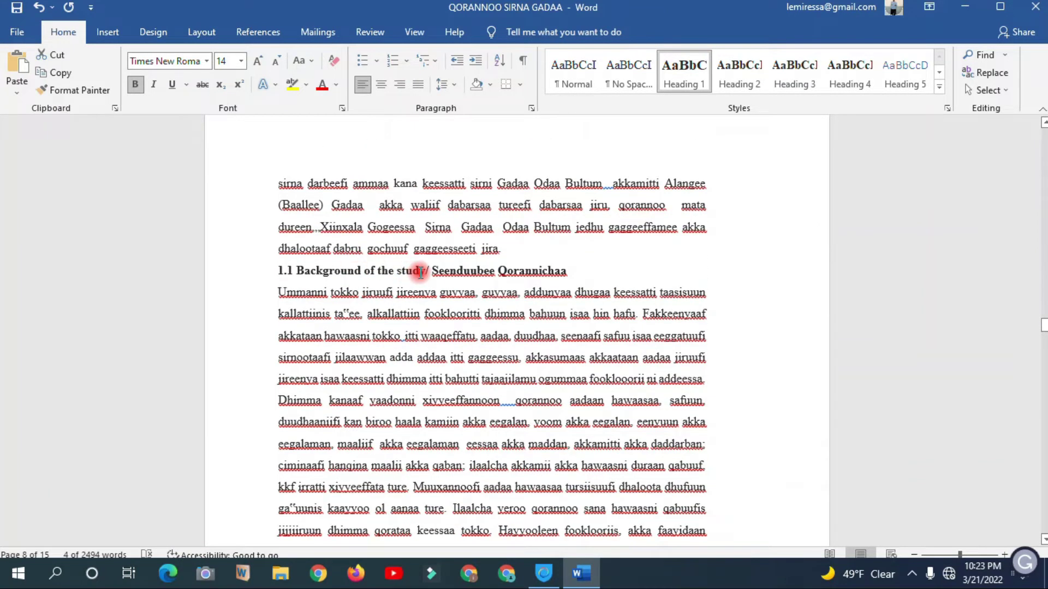
triple_click(385, 273)
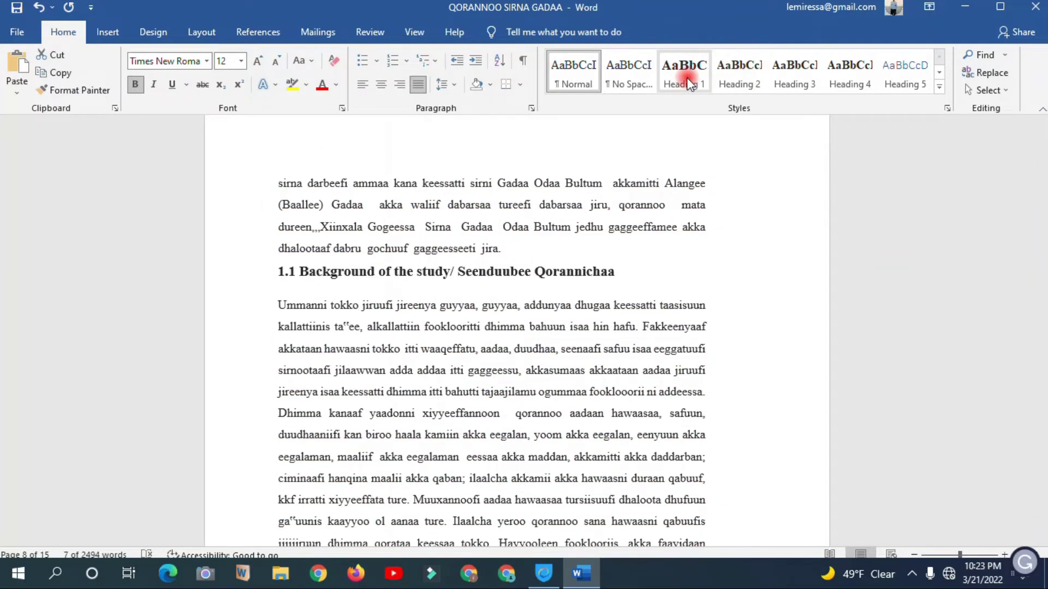
left_click(326, 279)
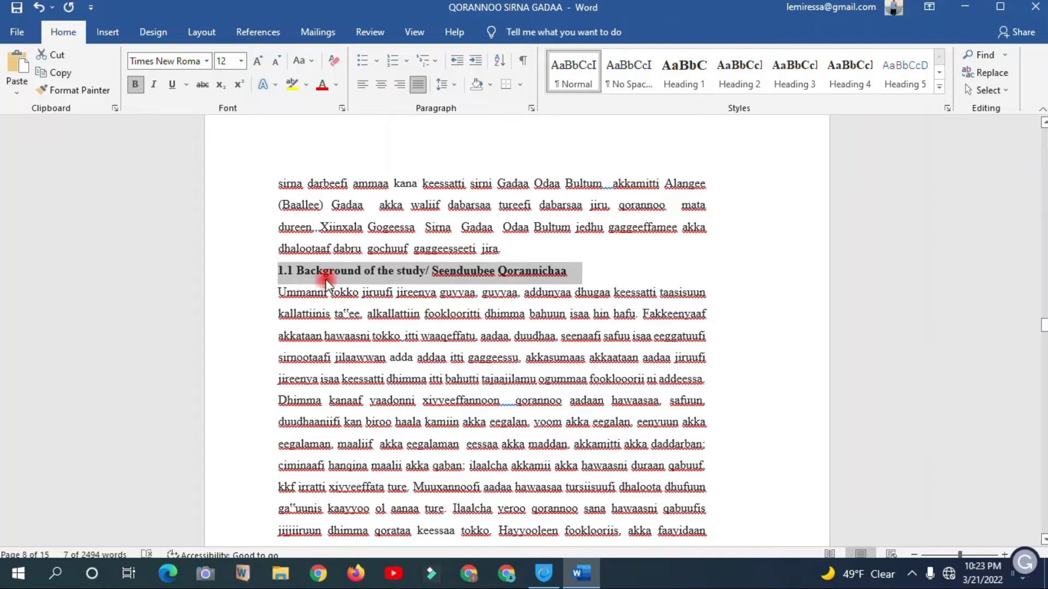
left_click(739, 71)
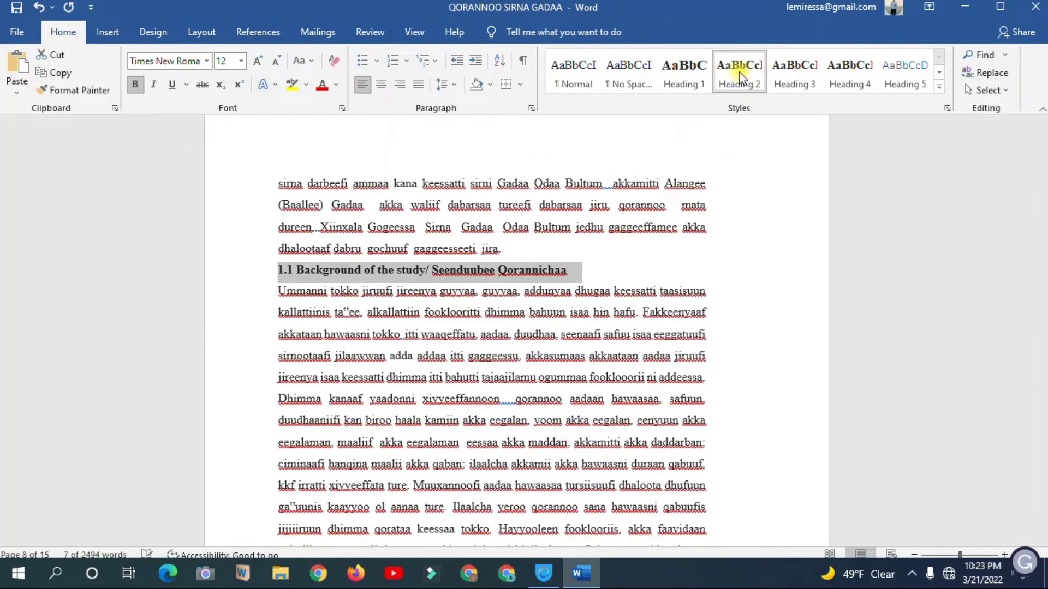
Remove the extra space before "problem" in the title "1.2. Statement of the problem/ Ka'umsa Qorannichaa".
scroll(426, 270, "down", 1)
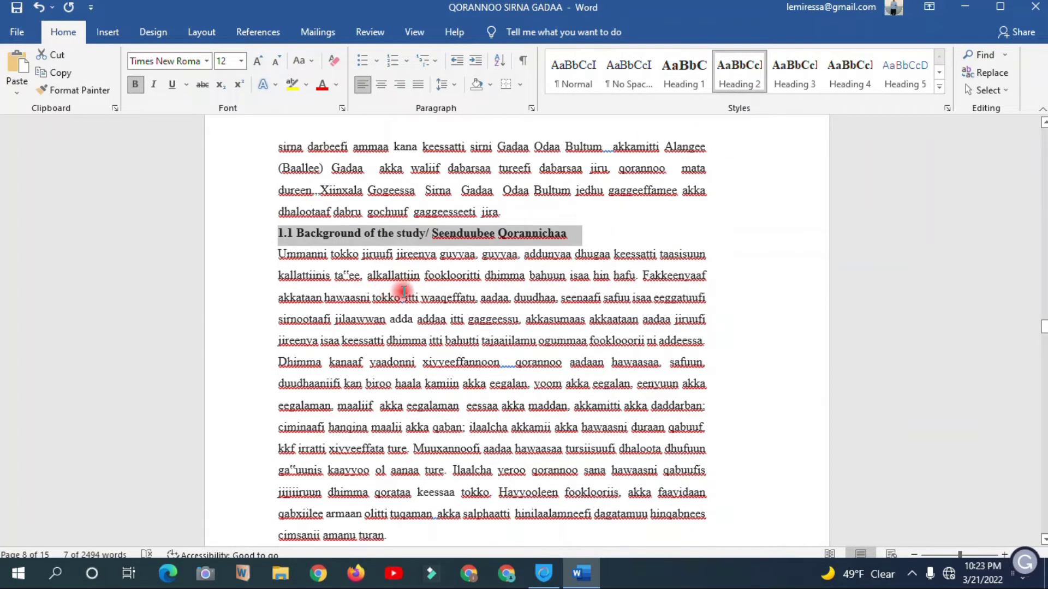
scroll(429, 288, "down", 12)
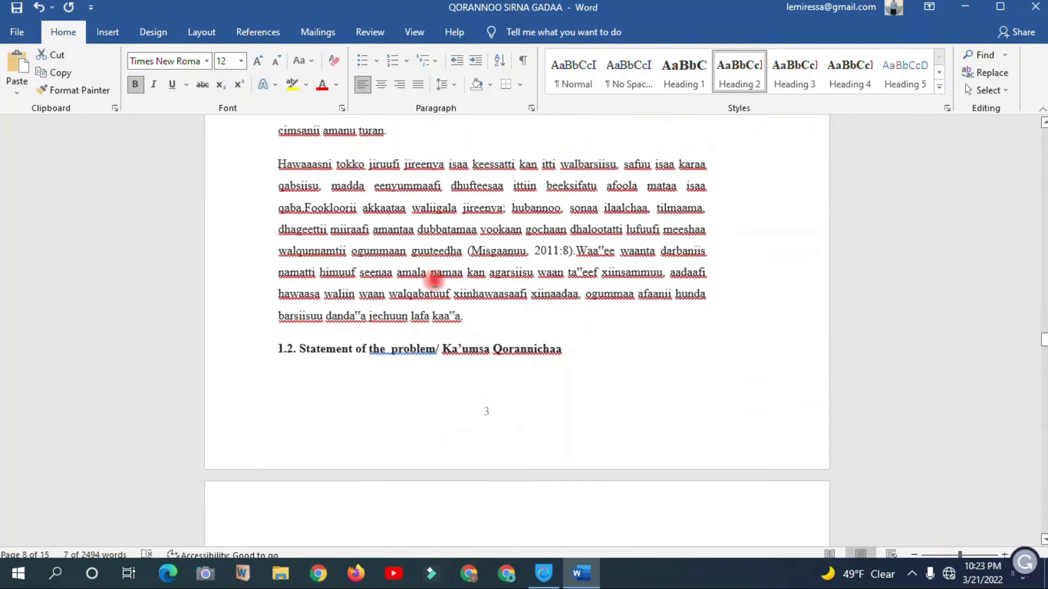
left_click(388, 276)
key("BackSpace")
left_click(428, 276)
left_click(471, 272)
left_click(563, 278)
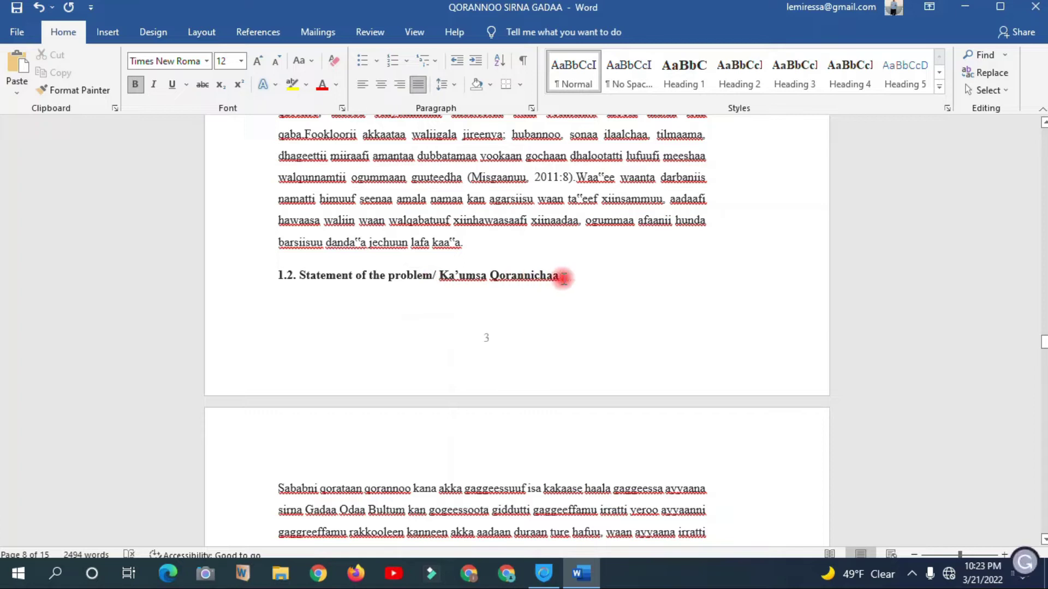
Apply the Heading 2 style to the title "1.2. Statement of the problem/ Ka'umsa Qorannichaa".
left_click_drag(571, 278, 278, 276)
left_click(701, 70)
left_click(738, 71)
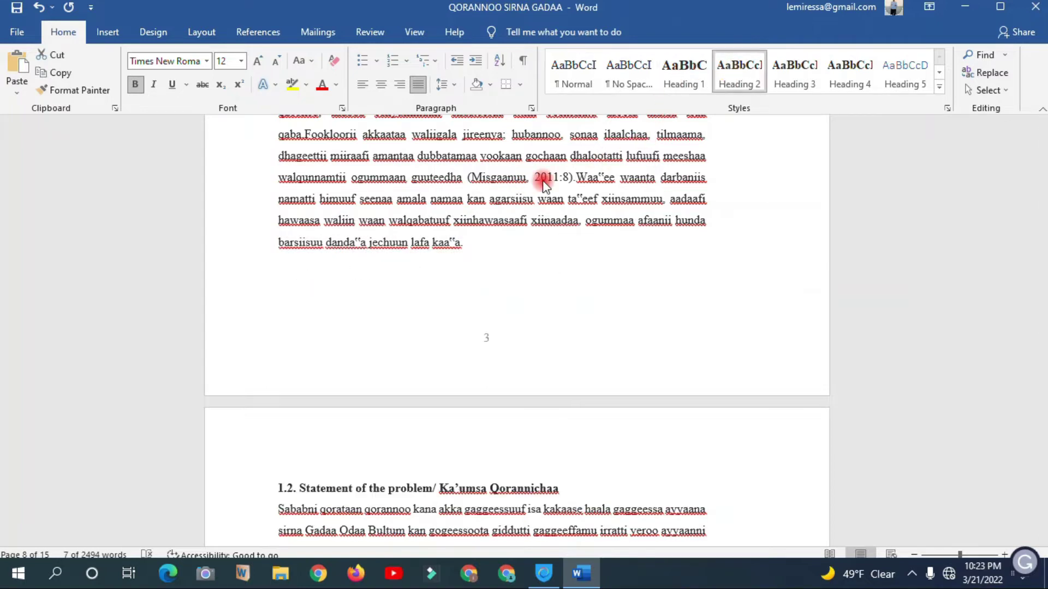
Apply the Heading 2 style to the title "1.3. Objective of the study/ Kaayyoowwan Qorannichaa".
scroll(309, 485, "down", 8)
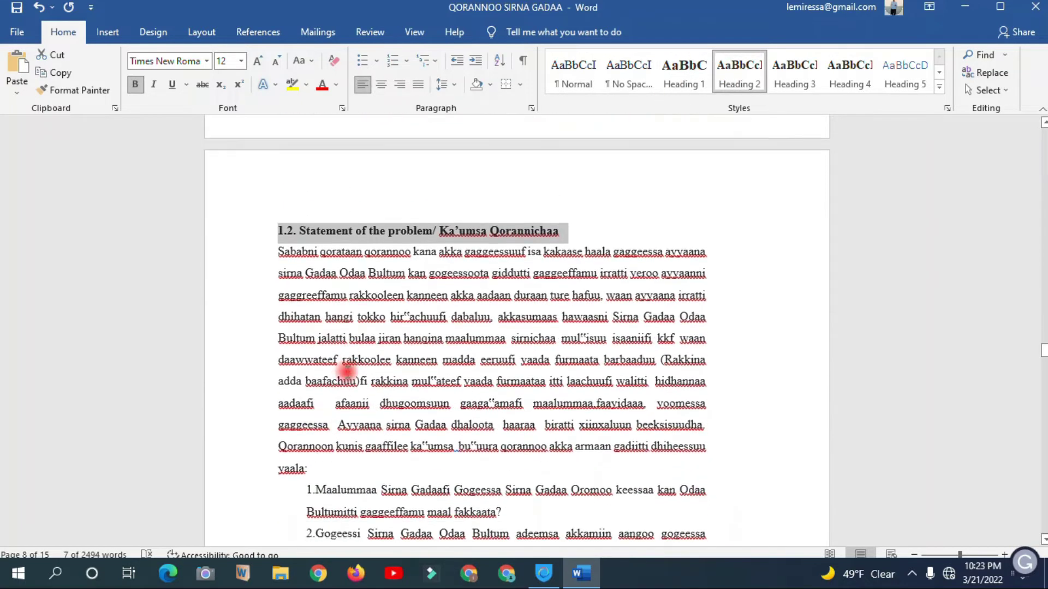
scroll(347, 372, "down", 4)
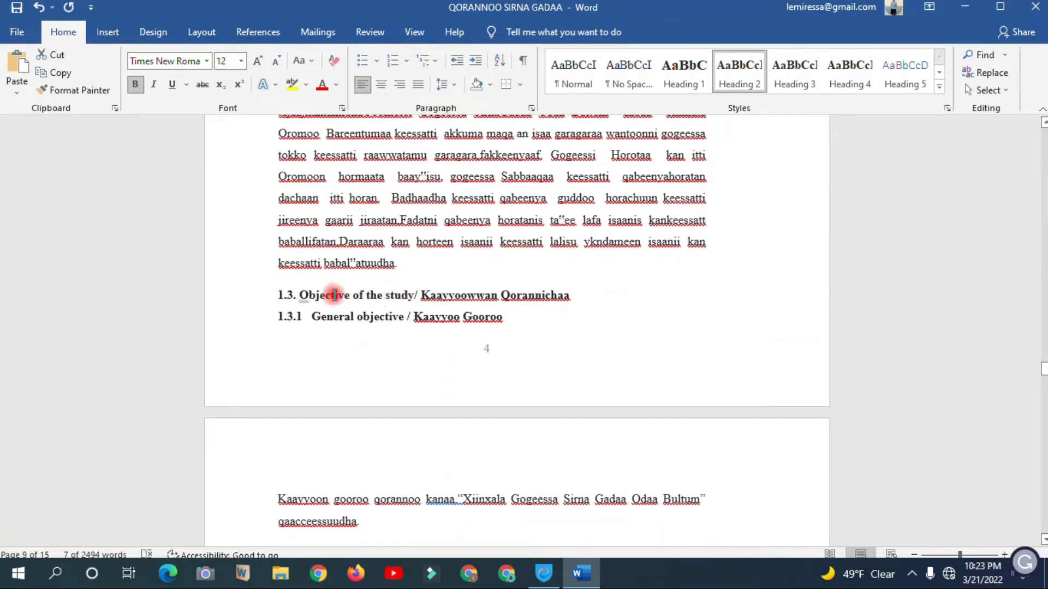
triple_click(331, 294)
left_click(746, 81)
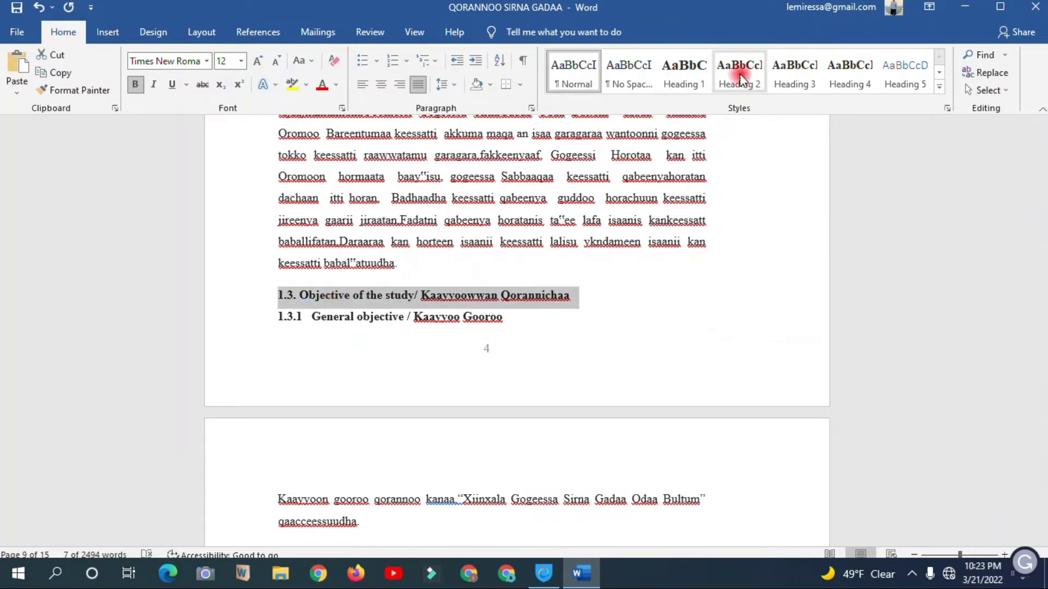
left_click(740, 80)
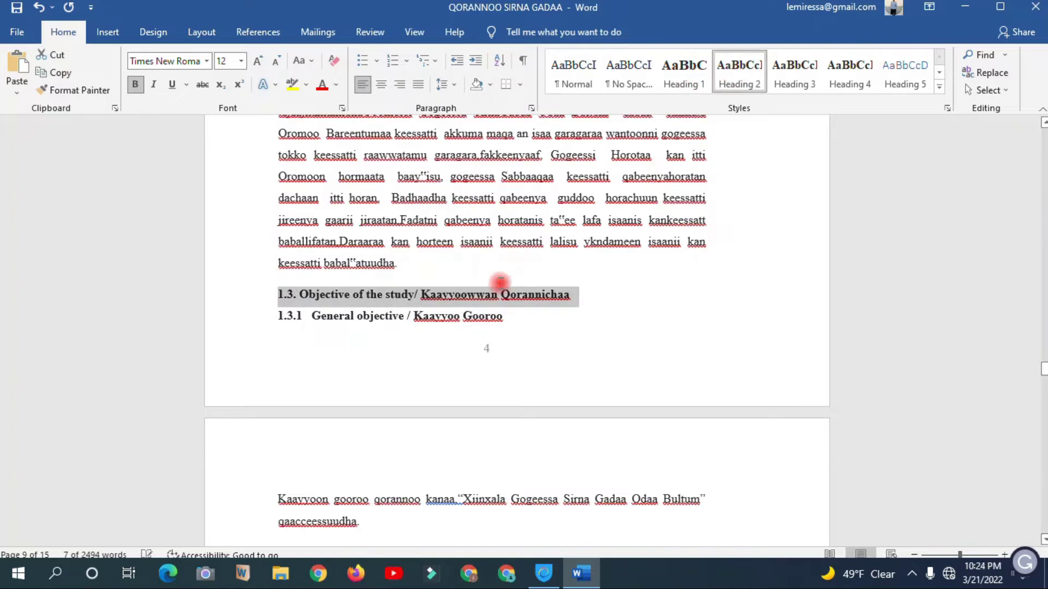
Apply the Heading 3 style to the subtitles "1.3.1 General objective / Kaayyoo Gooroo" and "1.3.2 specific objective/ Kaayyoo Gooree".
left_click(463, 351)
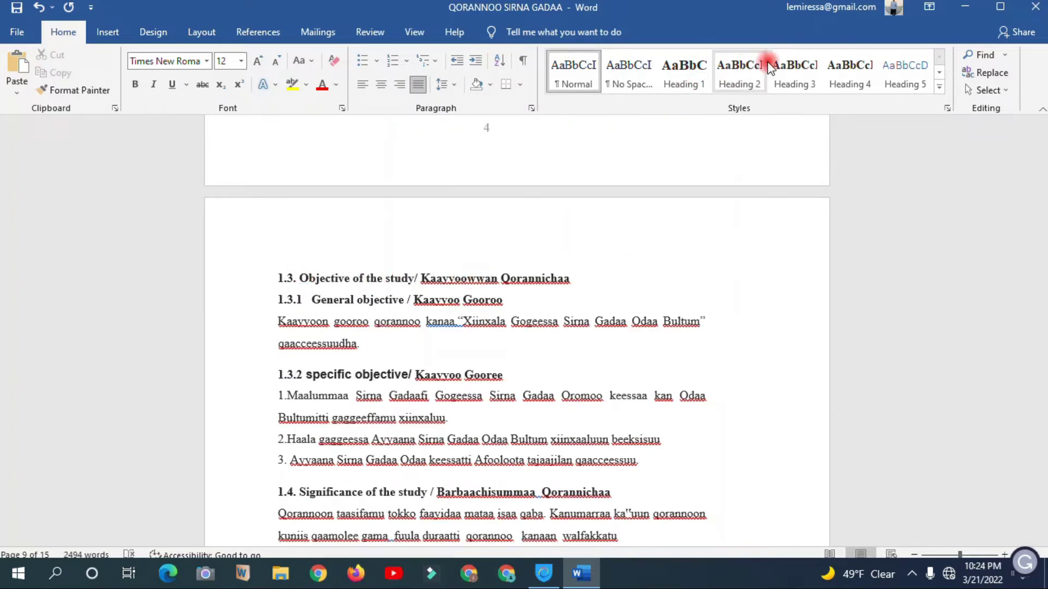
left_click(335, 300)
scroll(638, 201, "down", 2)
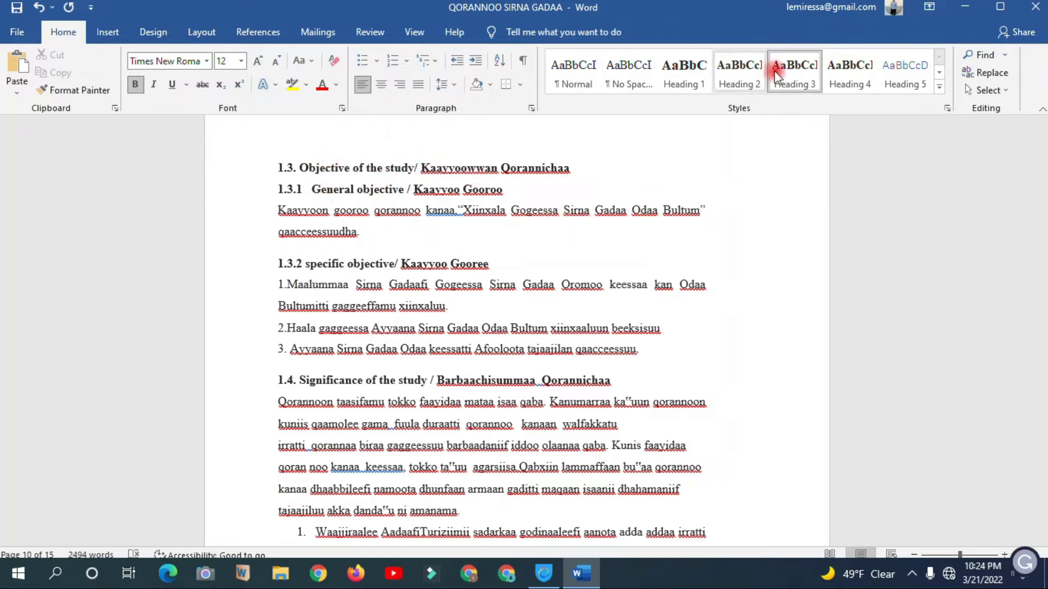
Apply the Heading 2 style to the title "1.4. Significance of the study / Barbaachisummaa Qorannichaa".
scroll(355, 236, "down", 3)
left_click(351, 238)
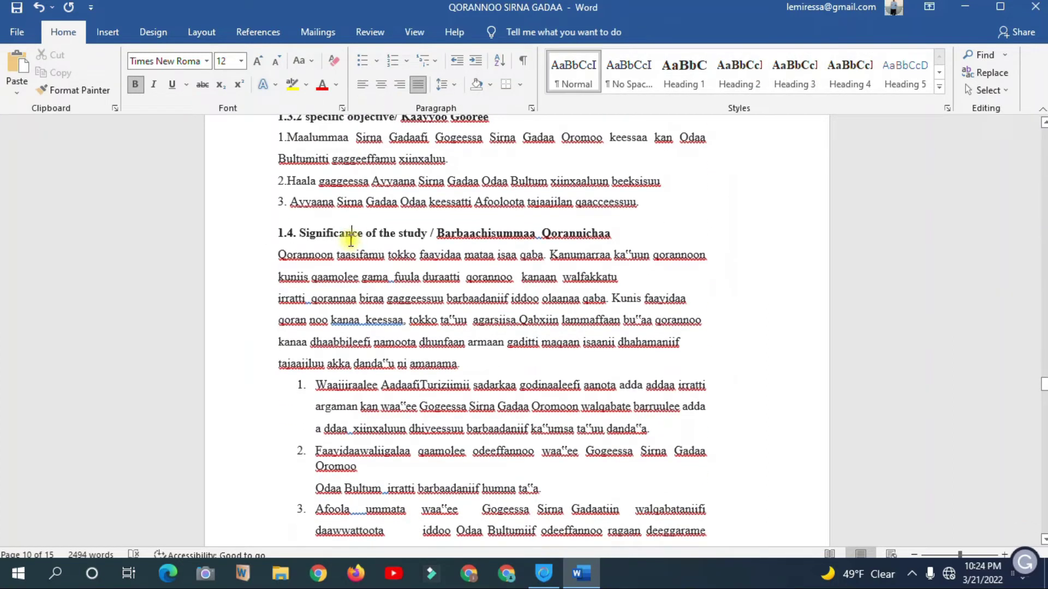
triple_click(325, 232)
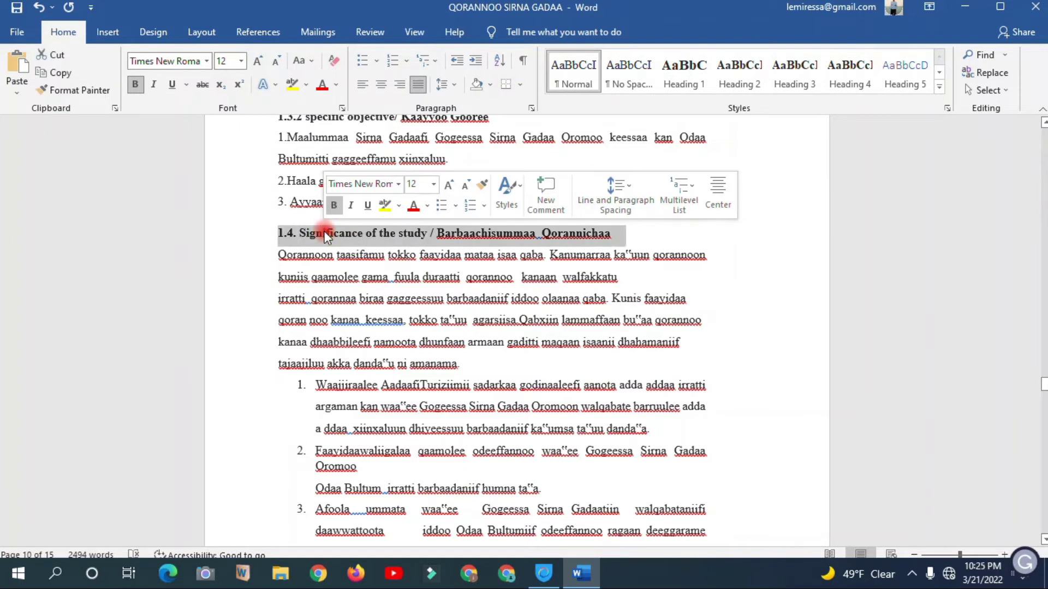
left_click(734, 71)
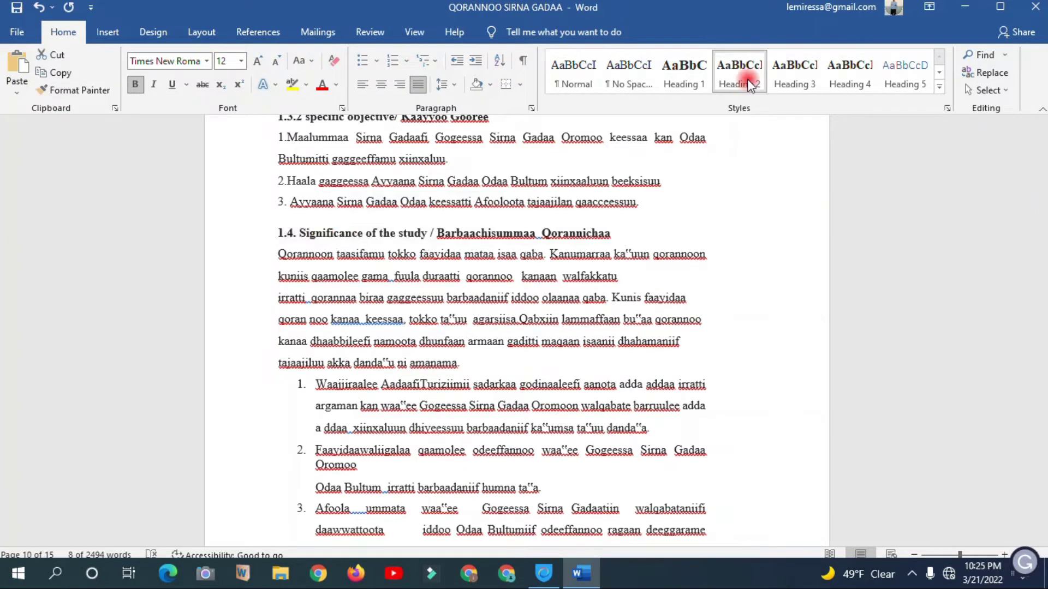
Move the title "1.5. Scope of the study/Daangaa Qorannichaa" to the next page with blank lines above it and apply Heading 2.
scroll(414, 310, "down", 4)
scroll(414, 310, "down", 2)
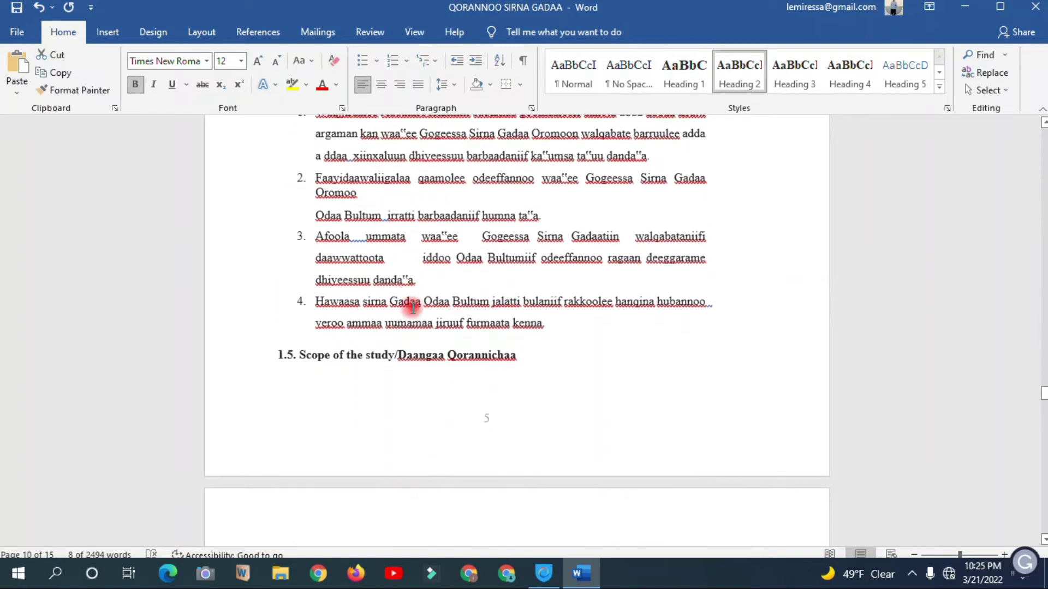
left_click(545, 243)
key("Return")
key("Return")
scroll(565, 236, "down", 1)
scroll(426, 341, "down", 2)
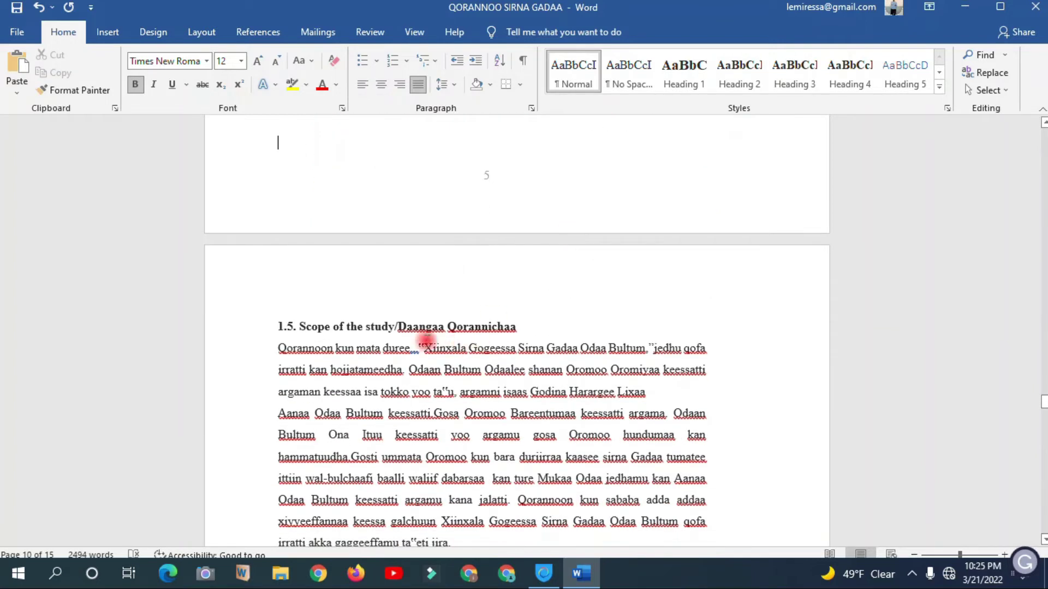
triple_click(418, 328)
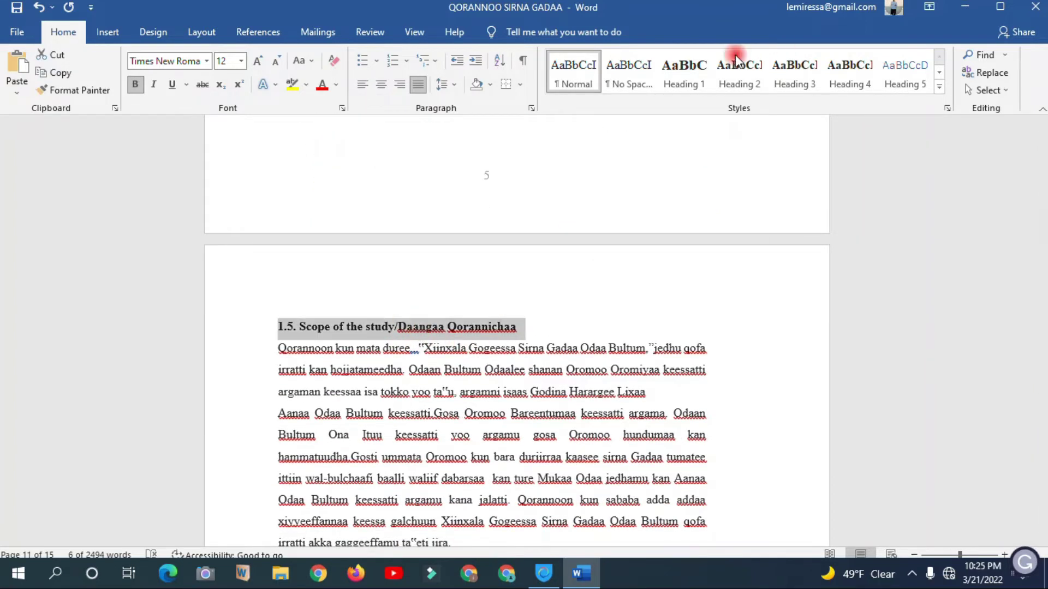
left_click(739, 71)
Apply the Heading 2 style to the title "1.6. Limitation of the study / Hanqina Qorannichaa".
scroll(477, 394, "down", 5)
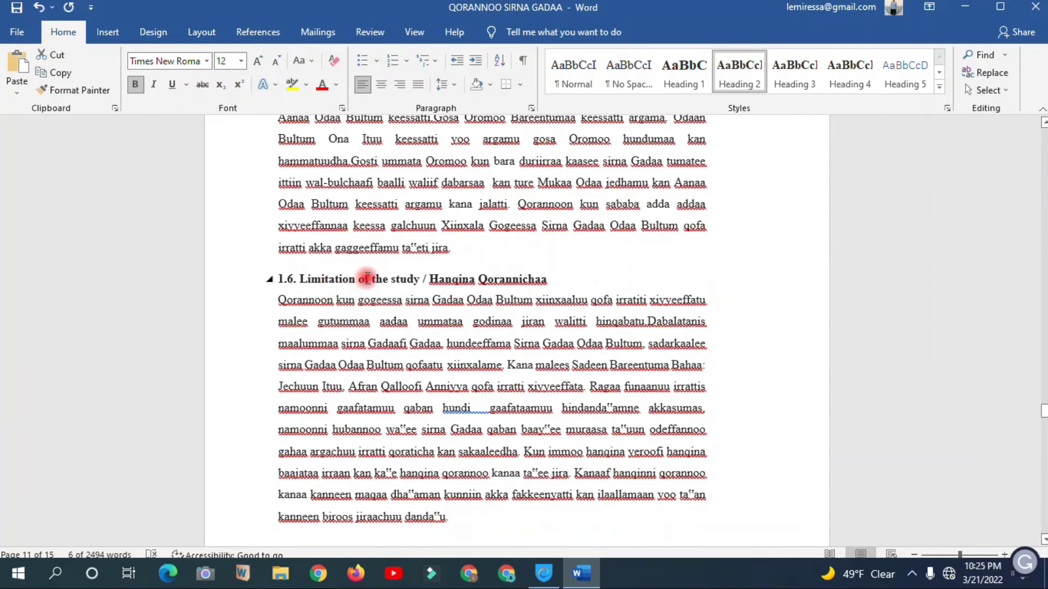
triple_click(367, 279)
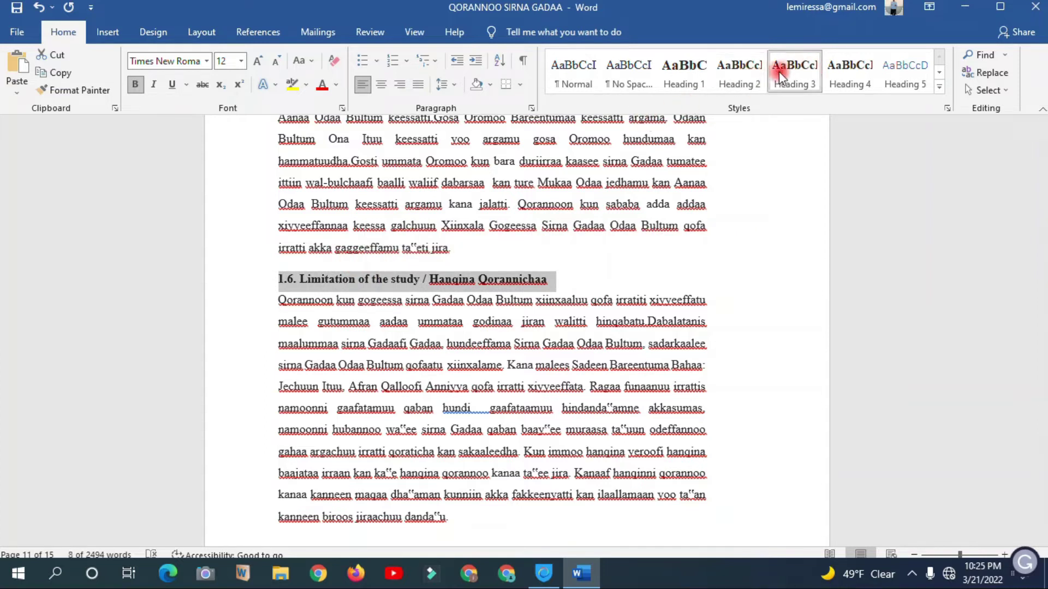
left_click(753, 78)
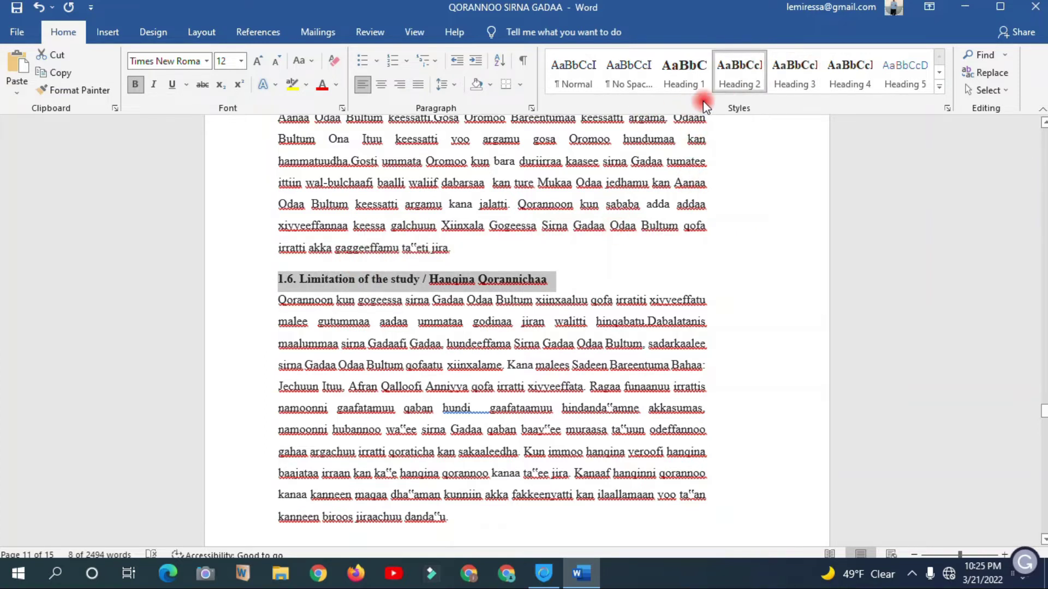
Delete the surplus empty lines above the chapter title "BOQONNAA LAMA" so it starts at the top of its page.
scroll(388, 282, "down", 10)
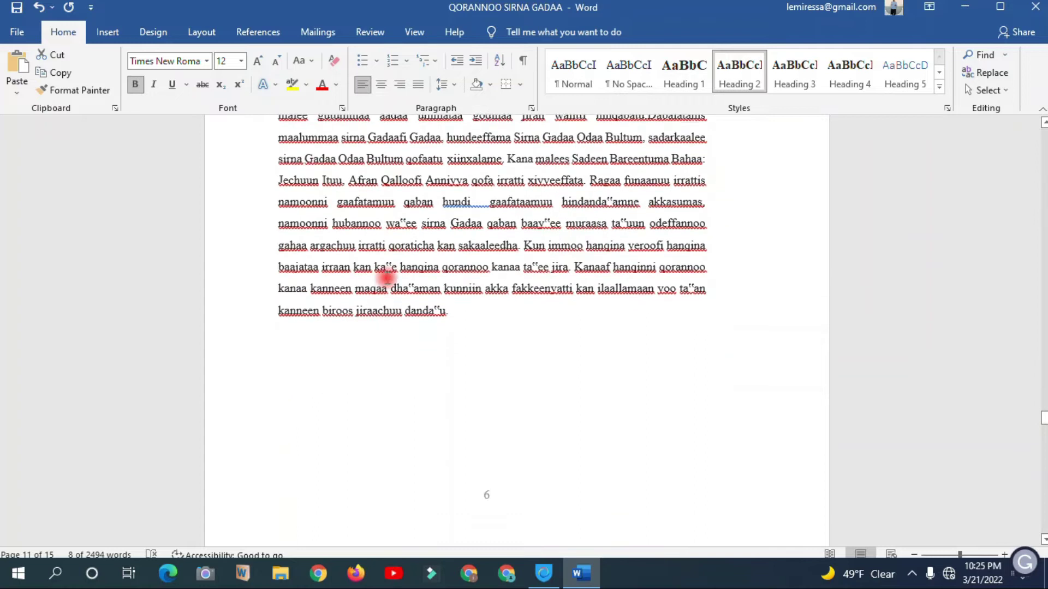
scroll(386, 279, "down", 3)
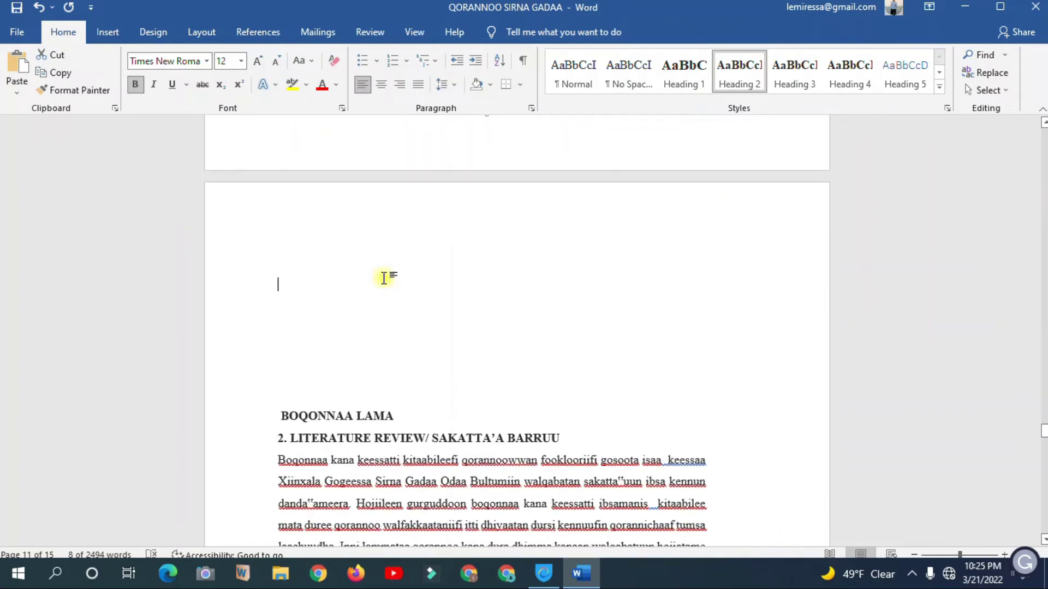
left_click(384, 278)
key("BackSpace")
key("BackSpace")
key("BackSpace")
key("BackSpace")
key("BackSpace")
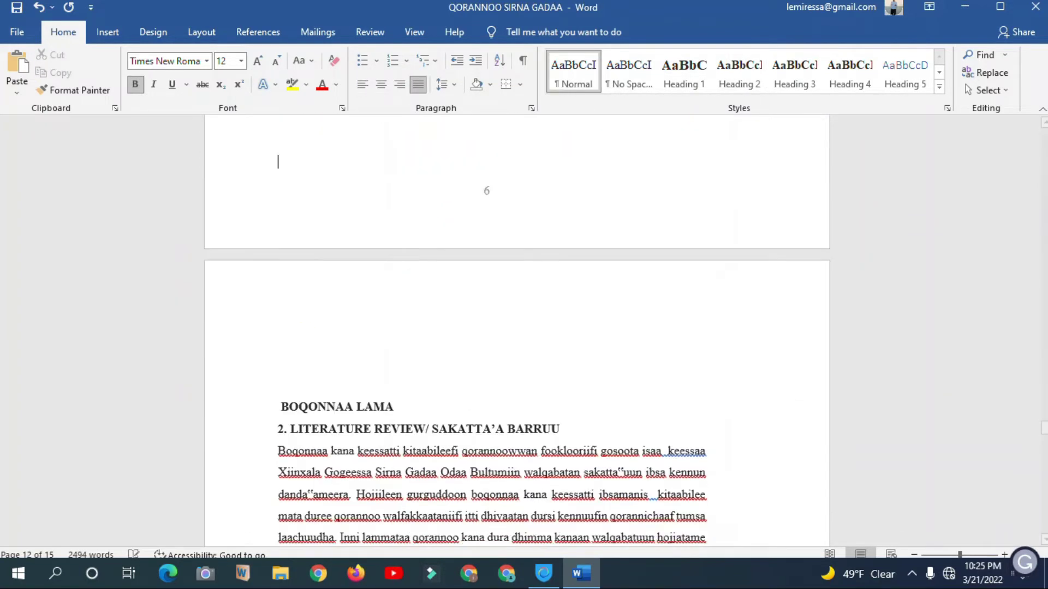
key("BackSpace")
key("BackSpace")
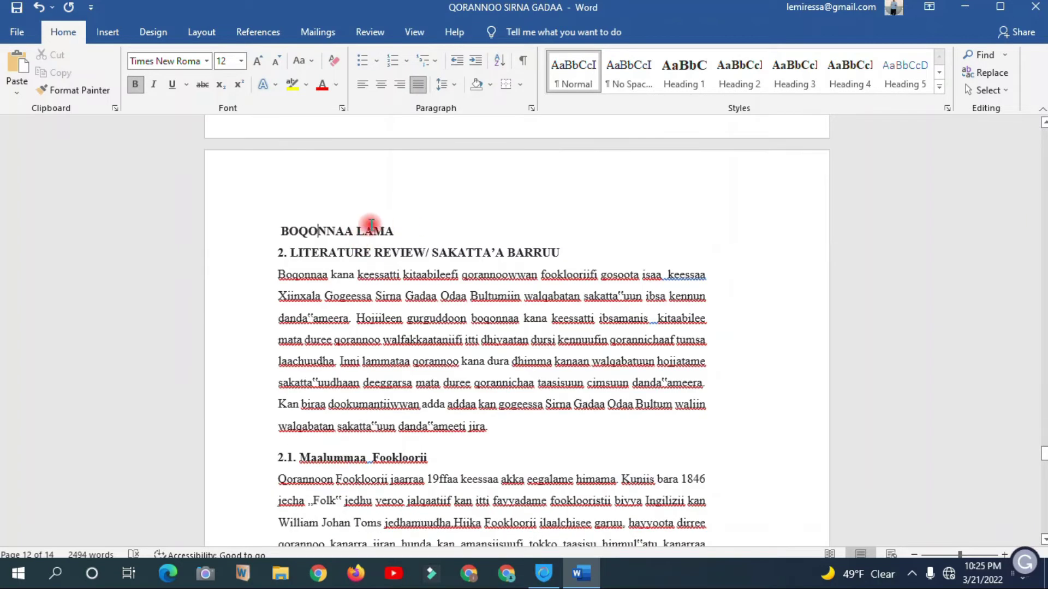
Apply the Heading 1 style to the chapter title "BOQONNAA LAMA".
left_click_drag(364, 230, 289, 231)
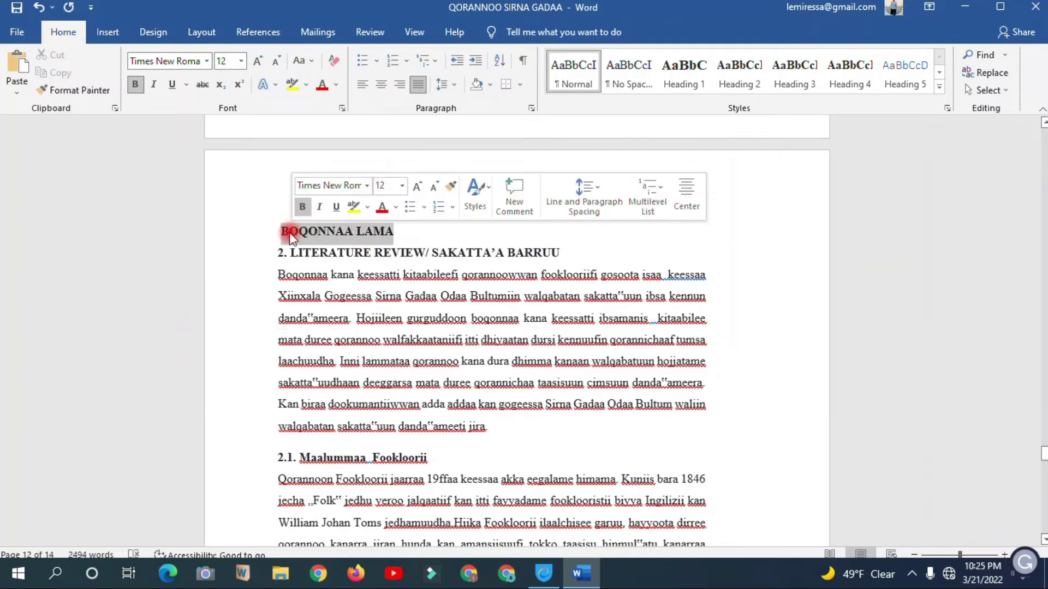
left_click(692, 79)
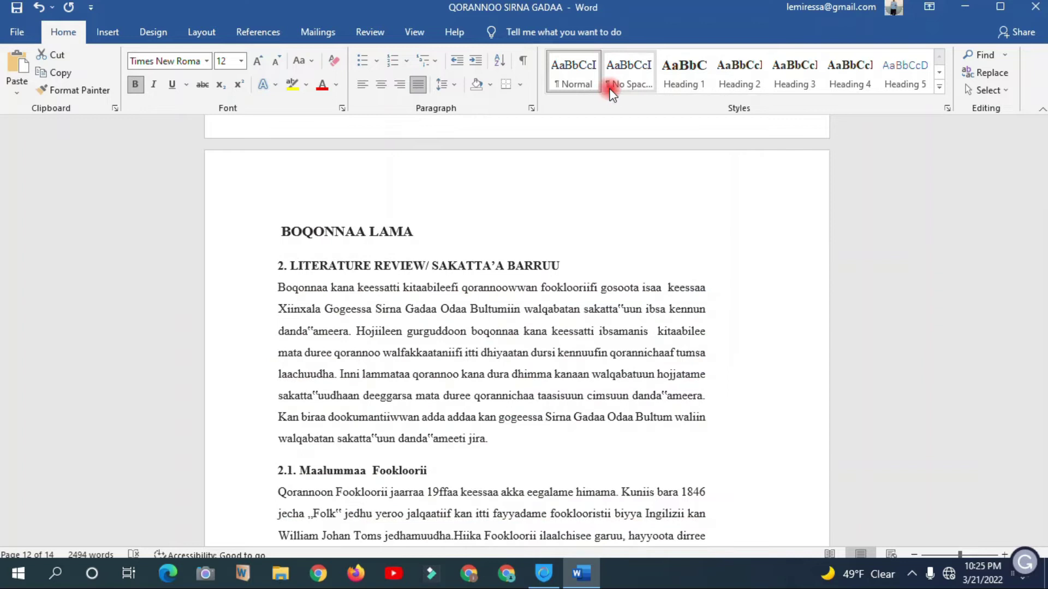
Apply the Heading 1 style to the chapter title "BOQONNAA LAMA" and to the title "2. LITERATURE REVIEW/ SAKATTA'A BARRUU".
left_click(680, 76)
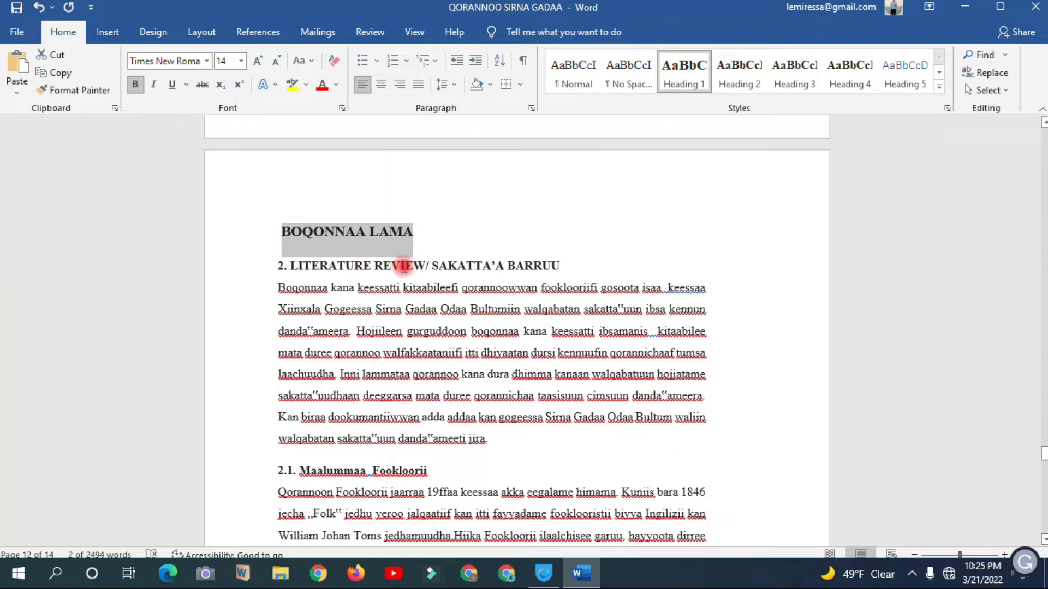
triple_click(403, 266)
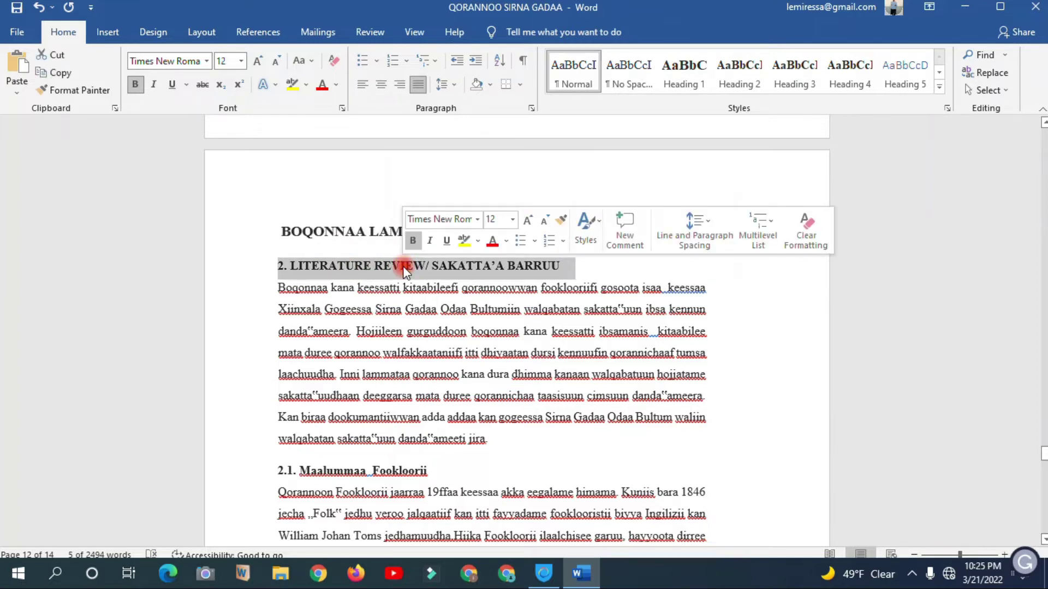
left_click(685, 71)
left_click(492, 263)
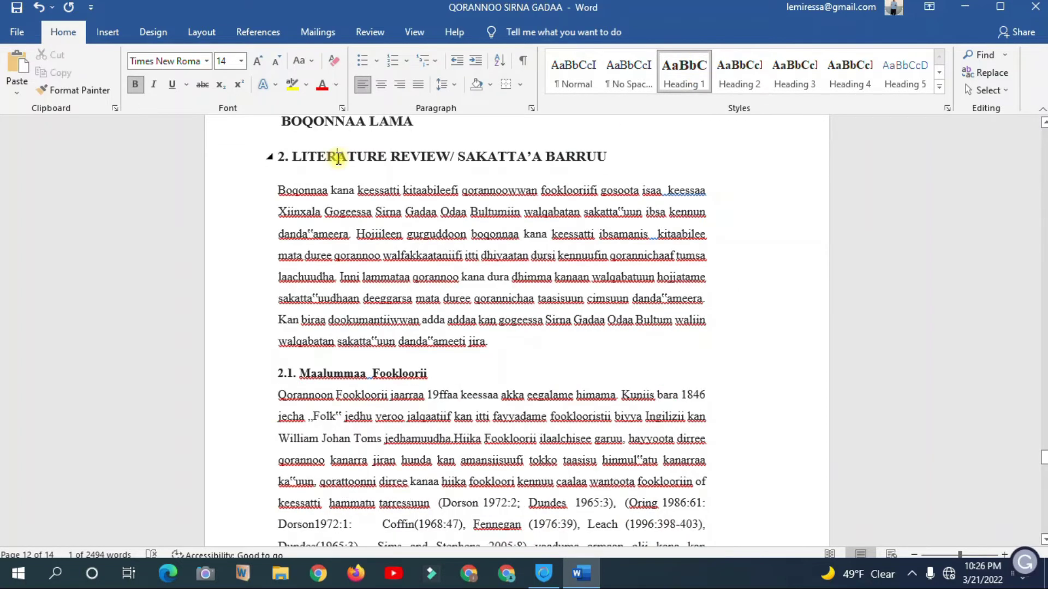
triple_click(336, 158)
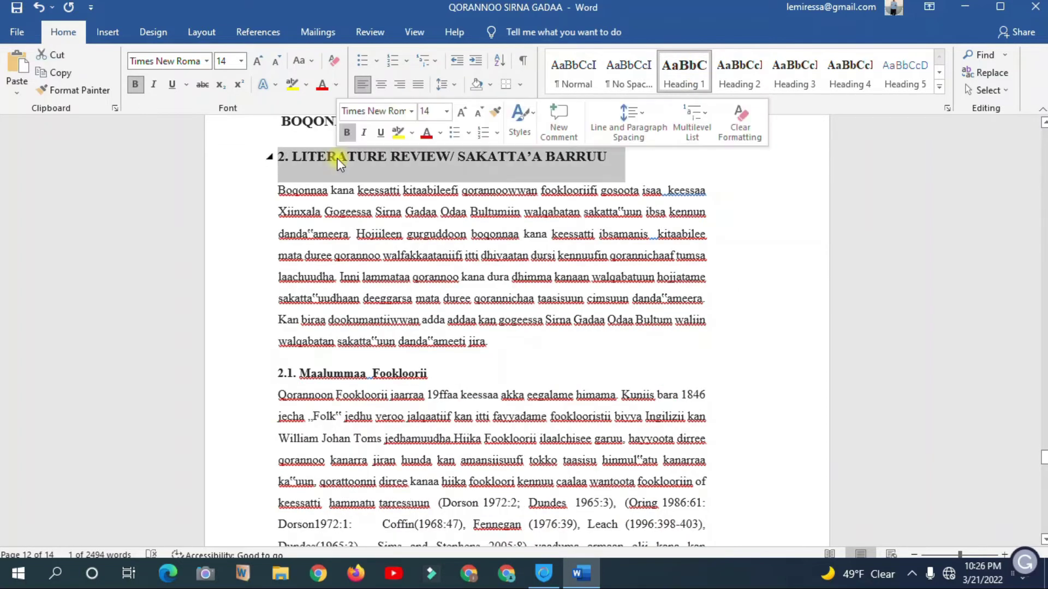
left_click(336, 158)
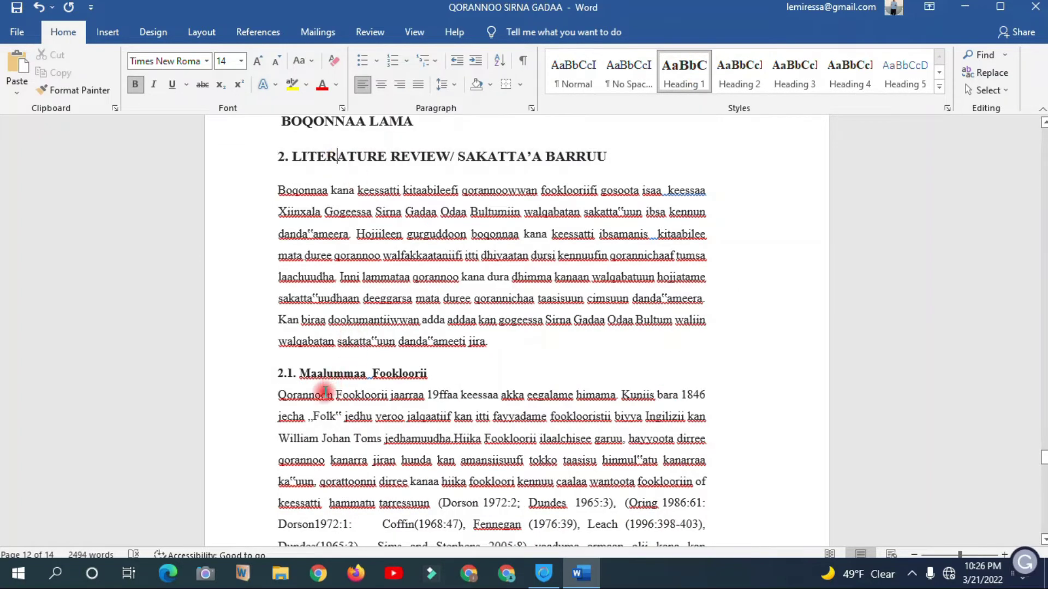
Apply the Heading 2 style to the titles "2.1. Maalummaa Fookloorii" and "2.2. Gosoota Fookloorii".
triple_click(326, 374)
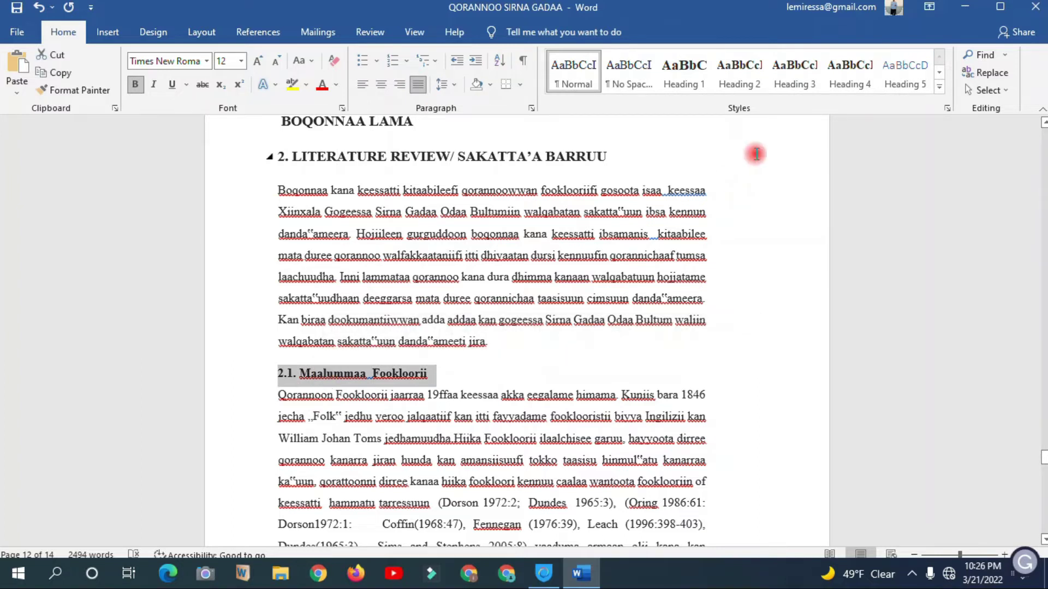
left_click(733, 84)
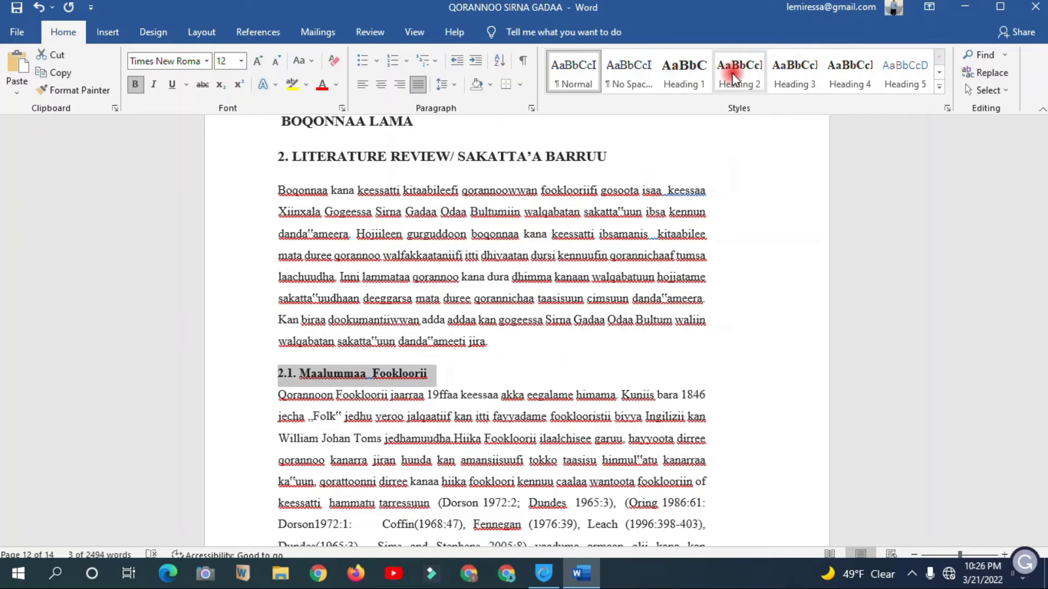
scroll(327, 401, "down", 5)
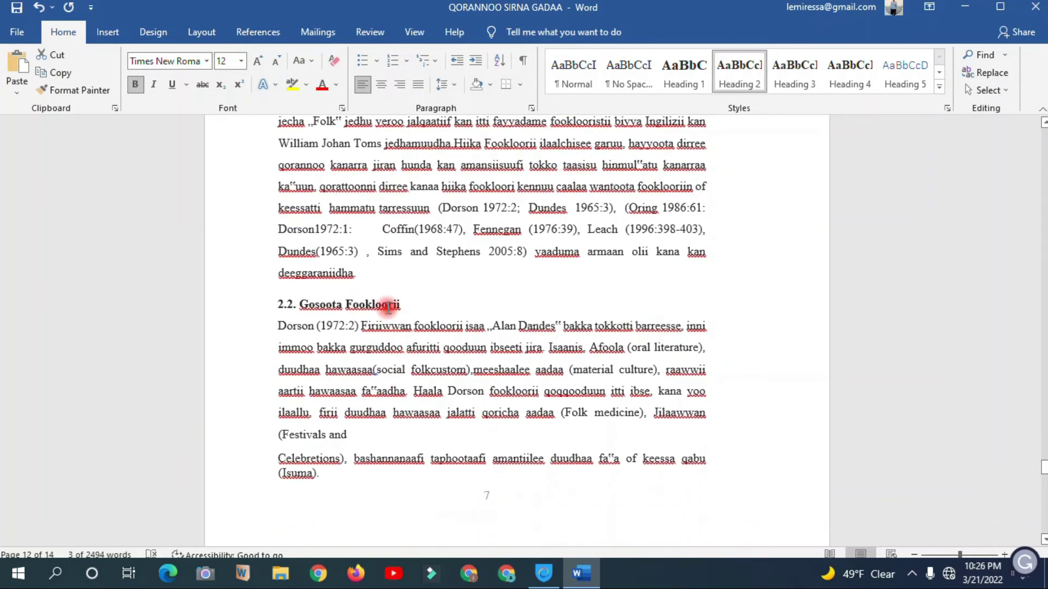
triple_click(387, 304)
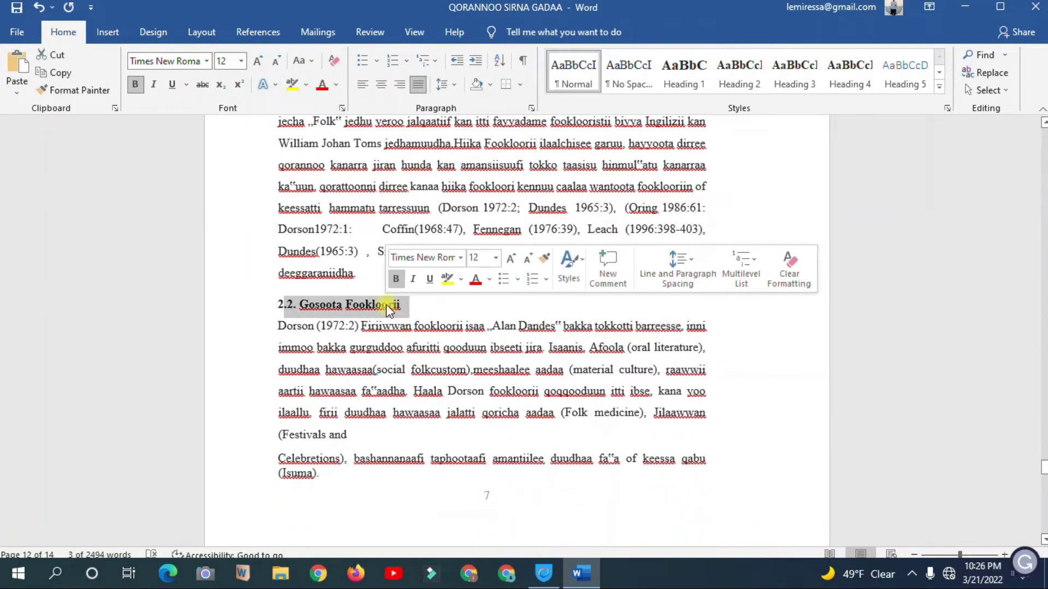
left_click(734, 70)
Apply the Heading 3 style to the subsection title "2.2.1. Afoola".
scroll(440, 314, "down", 8)
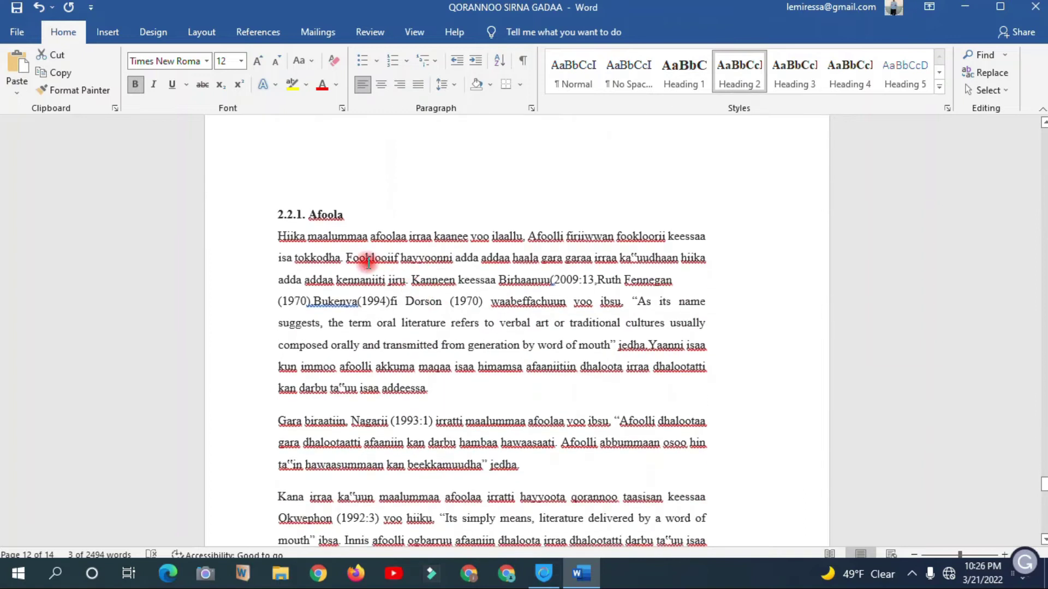
scroll(627, 226, "up", 5)
scroll(630, 227, "down", 3)
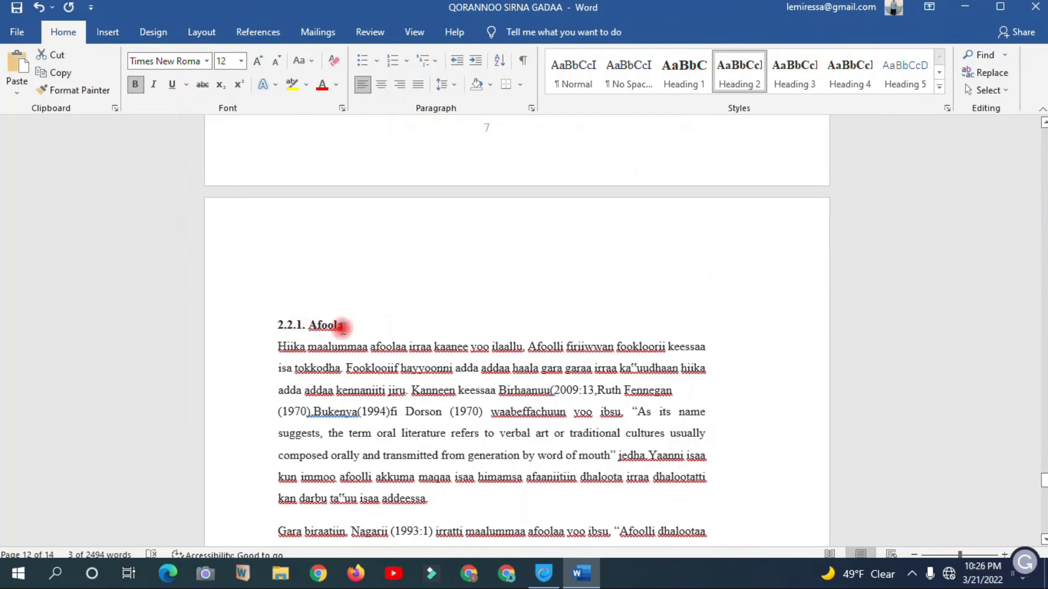
left_click_drag(347, 327, 286, 327)
scroll(437, 327, "up", 4)
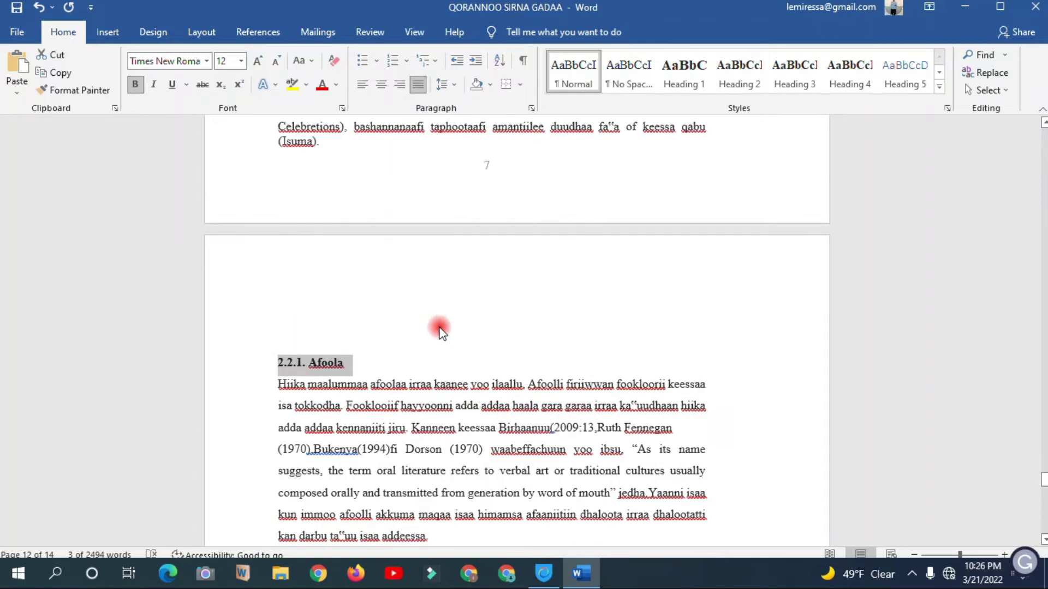
scroll(386, 202, "down", 3)
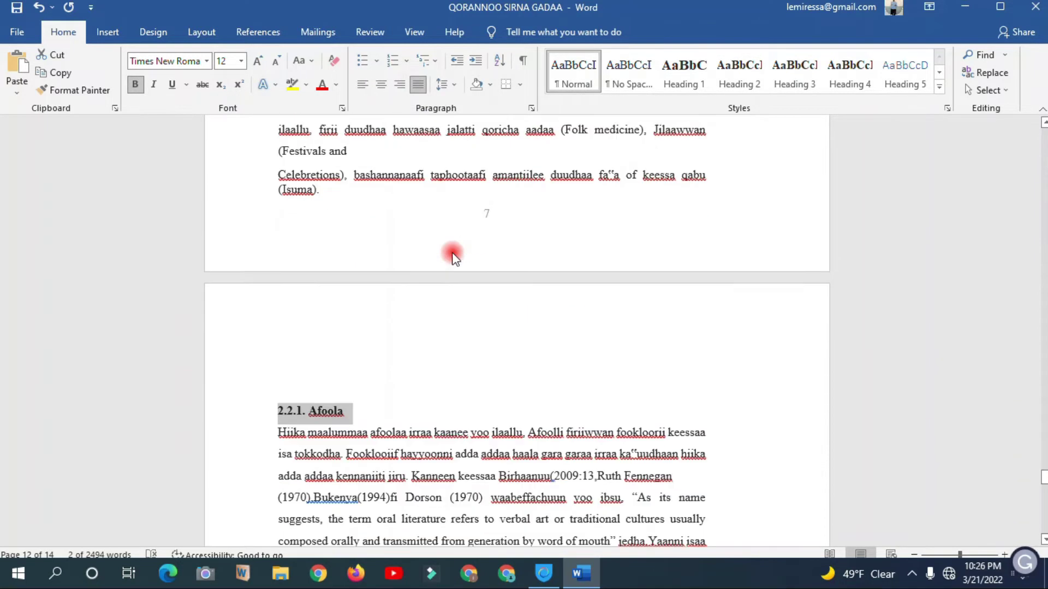
left_click(798, 87)
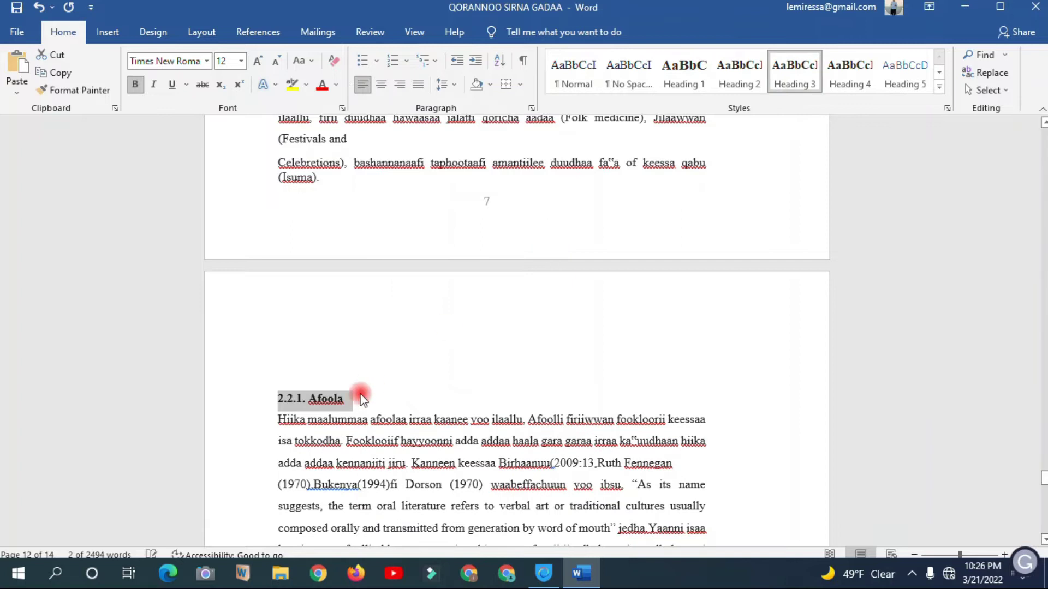
Apply the Heading 4 style to the subsection title "2.2.1.1. Gosoota Afoolaa".
scroll(358, 392, "down", 5)
scroll(358, 393, "down", 9)
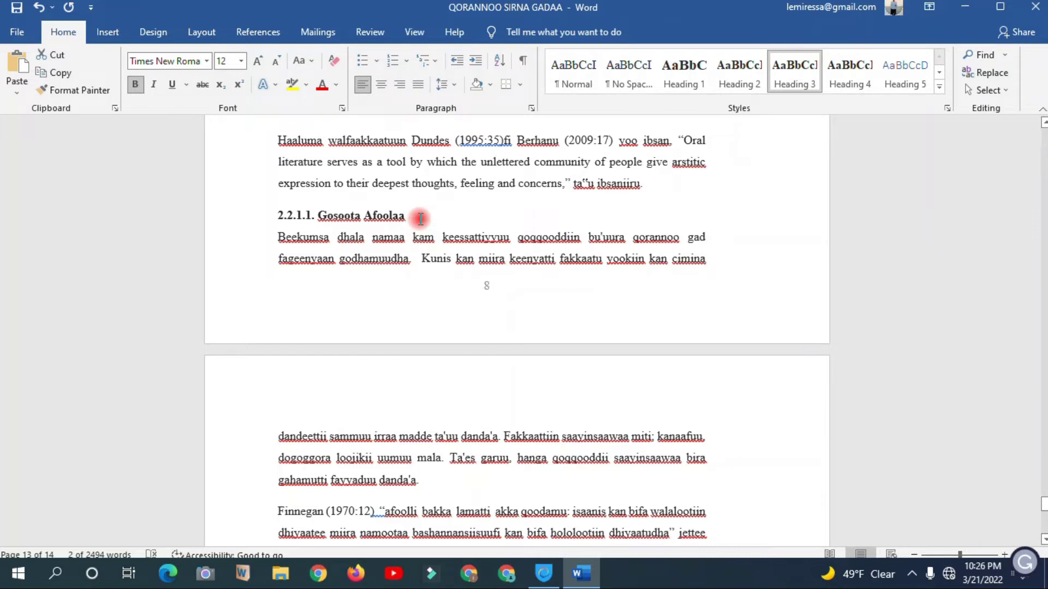
scroll(423, 221, "up", 5)
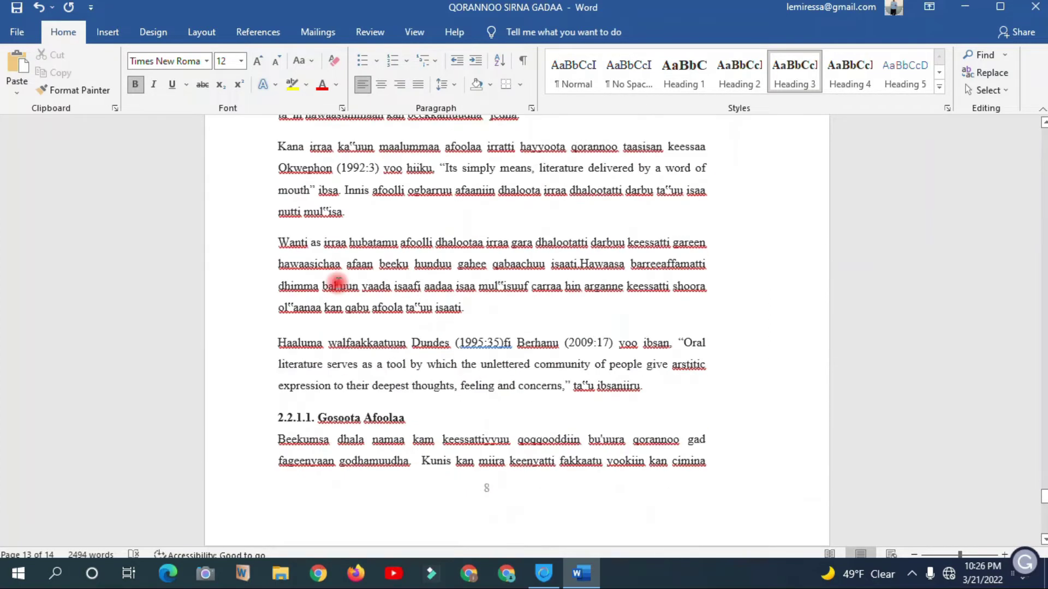
scroll(363, 290, "down", 4)
left_click(339, 286)
triple_click(357, 256)
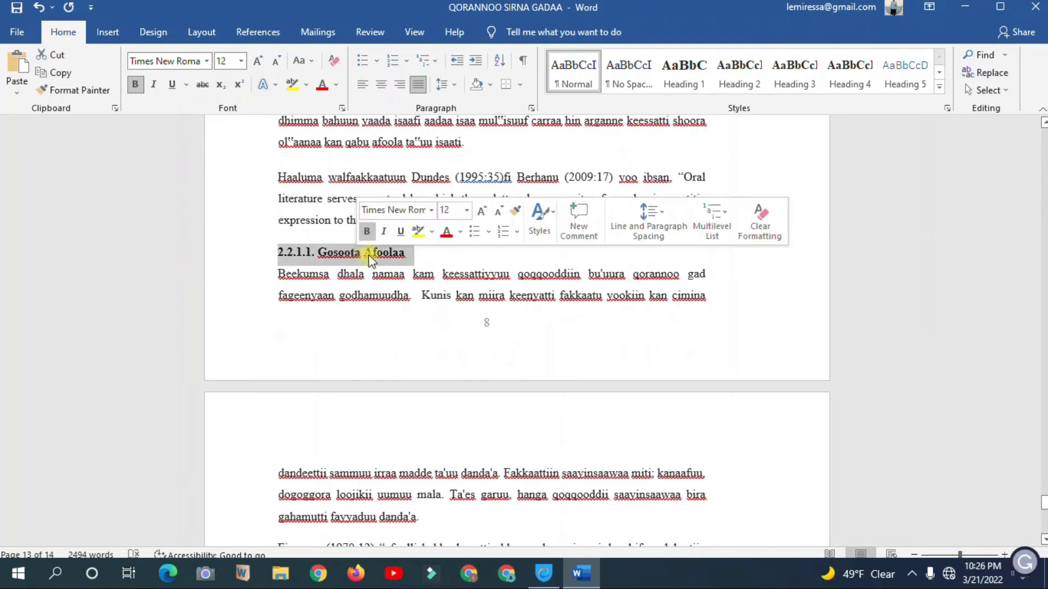
left_click(365, 254)
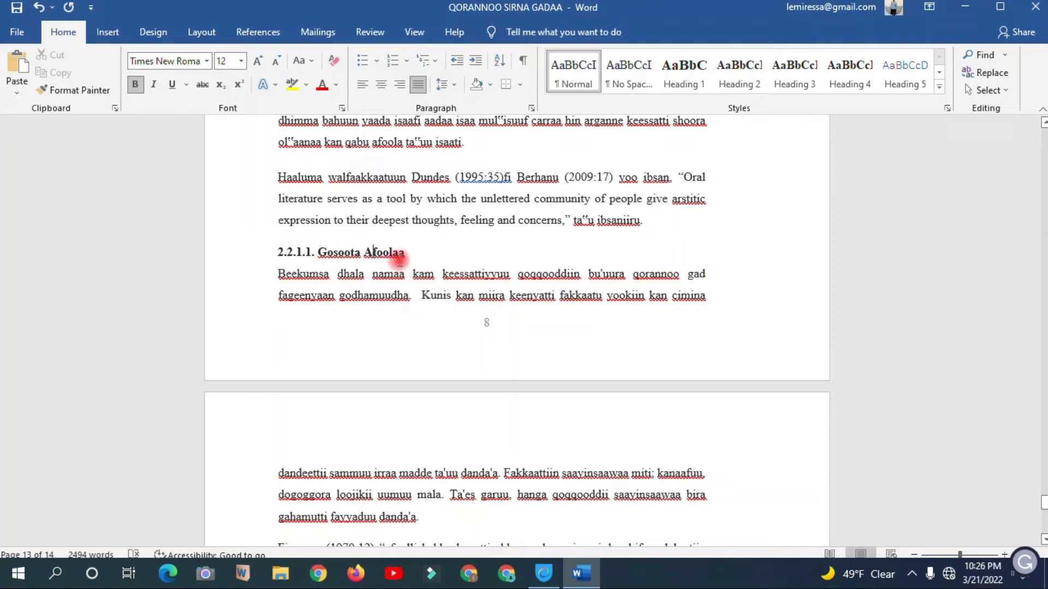
triple_click(399, 257)
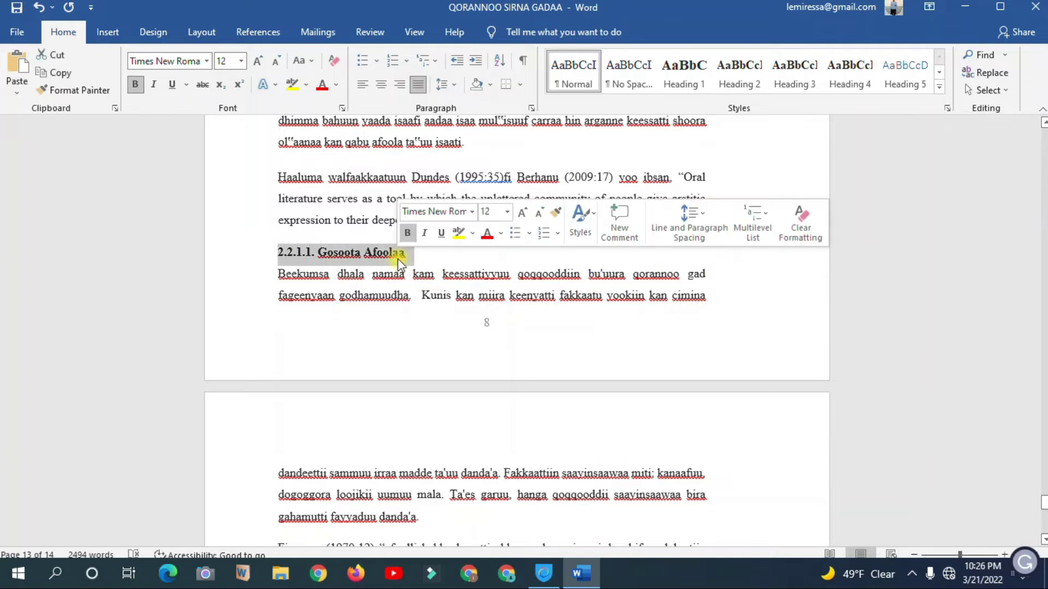
left_click(843, 73)
Apply the Heading 4 style to the subsection title "2.2.1.2.Goorowwan Afoola".
scroll(302, 343, "down", 9)
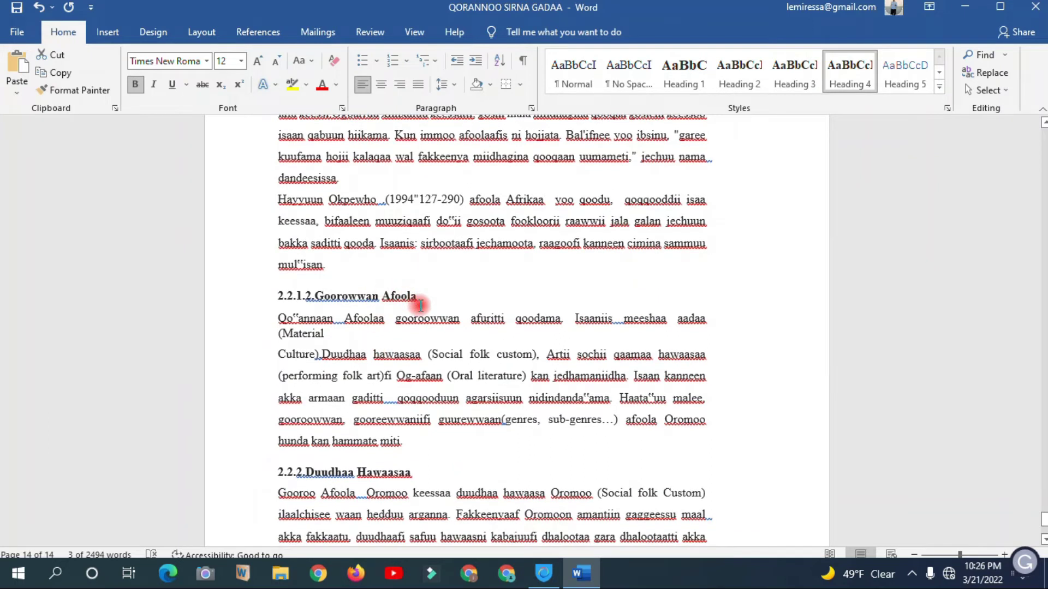
left_click_drag(403, 297, 308, 297)
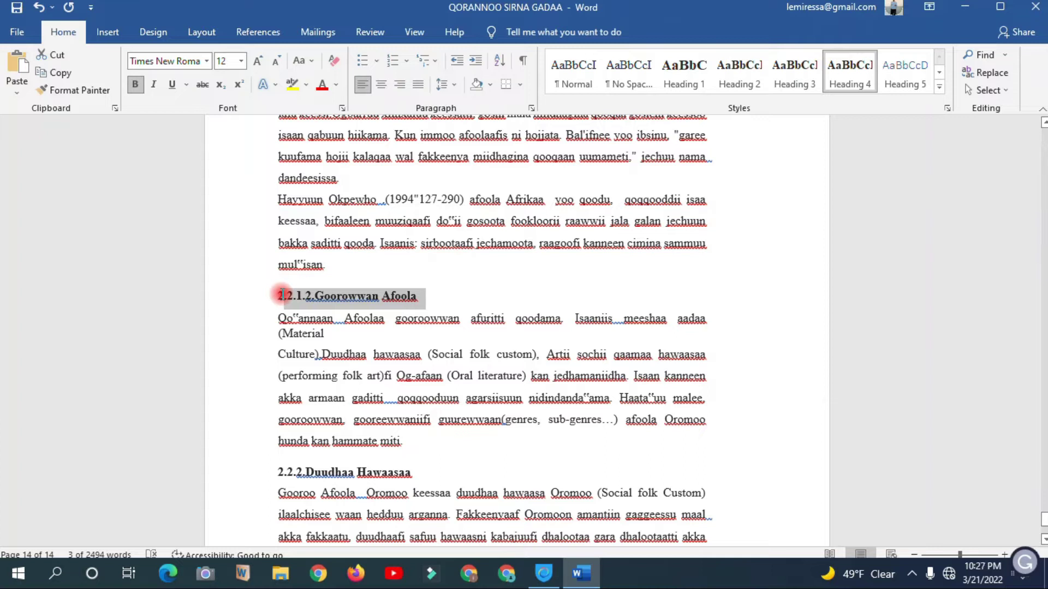
left_click(917, 68)
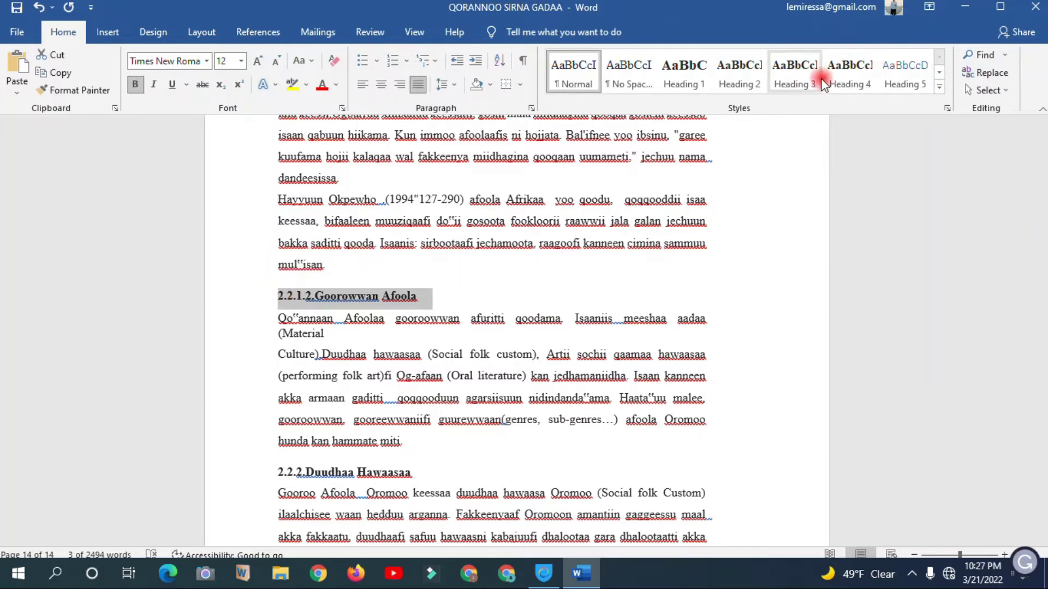
left_click(852, 72)
Apply the Heading 3 style to the title "2.2.2.Duudhaa Hawaasaa" near the end of the document.
scroll(402, 374, "down", 3)
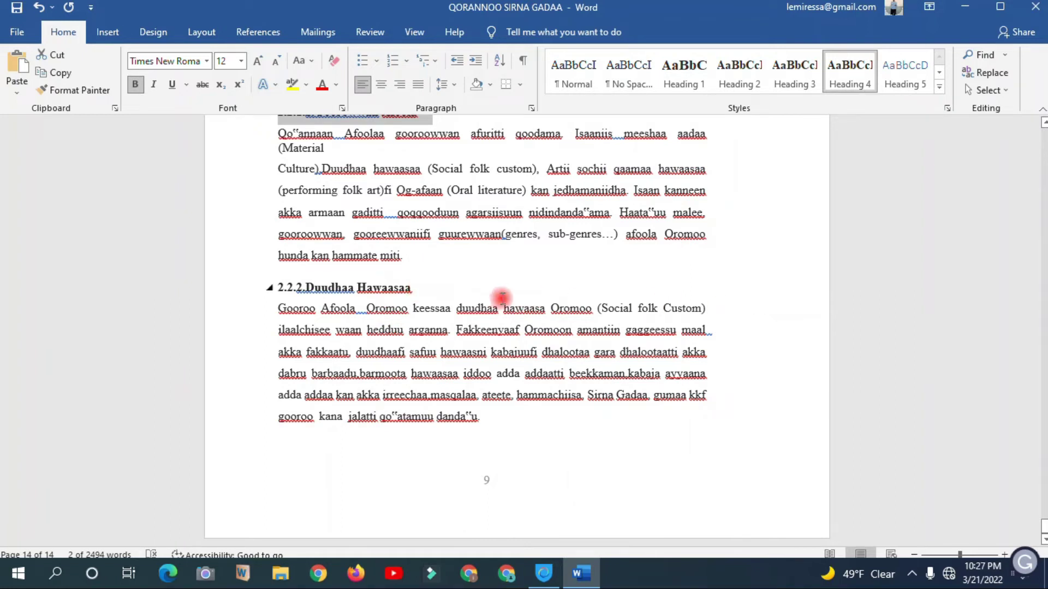
left_click_drag(416, 288, 276, 289)
left_click(739, 73)
left_click(794, 68)
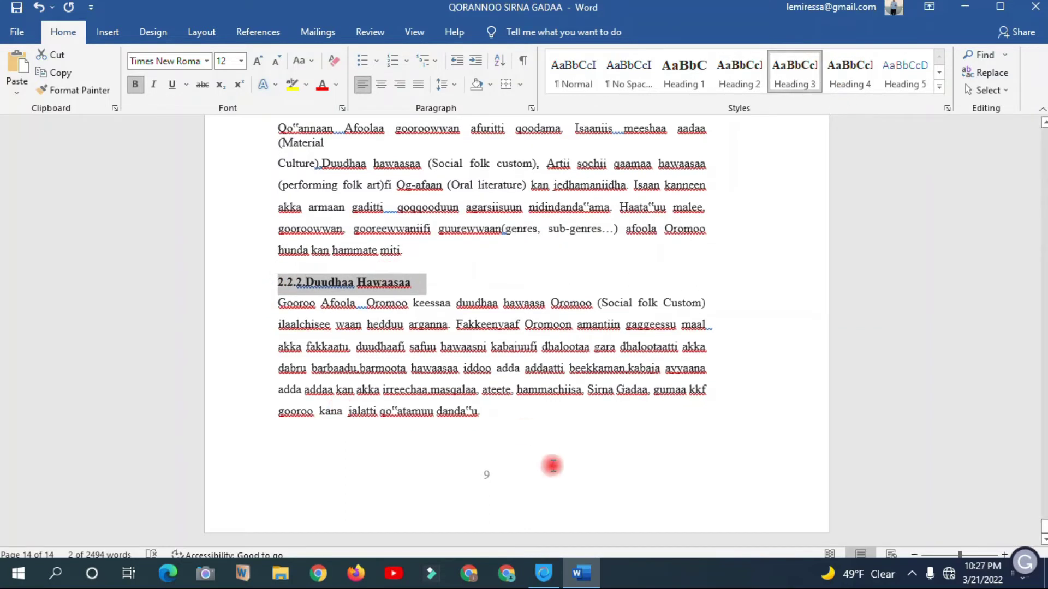
left_click(510, 413)
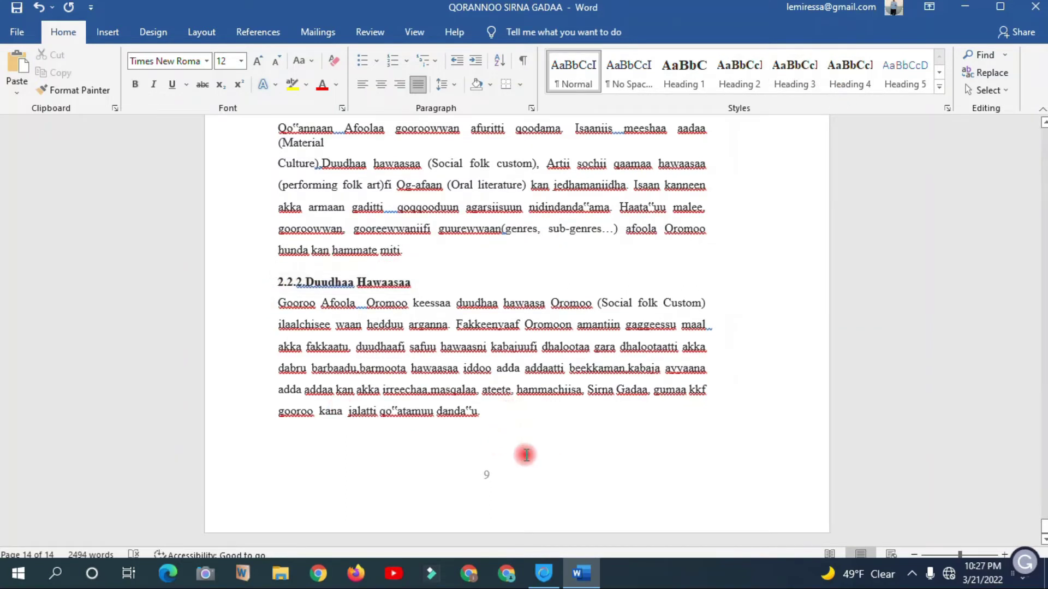
scroll(519, 454, "up", 1)
scroll(522, 441, "down", 1)
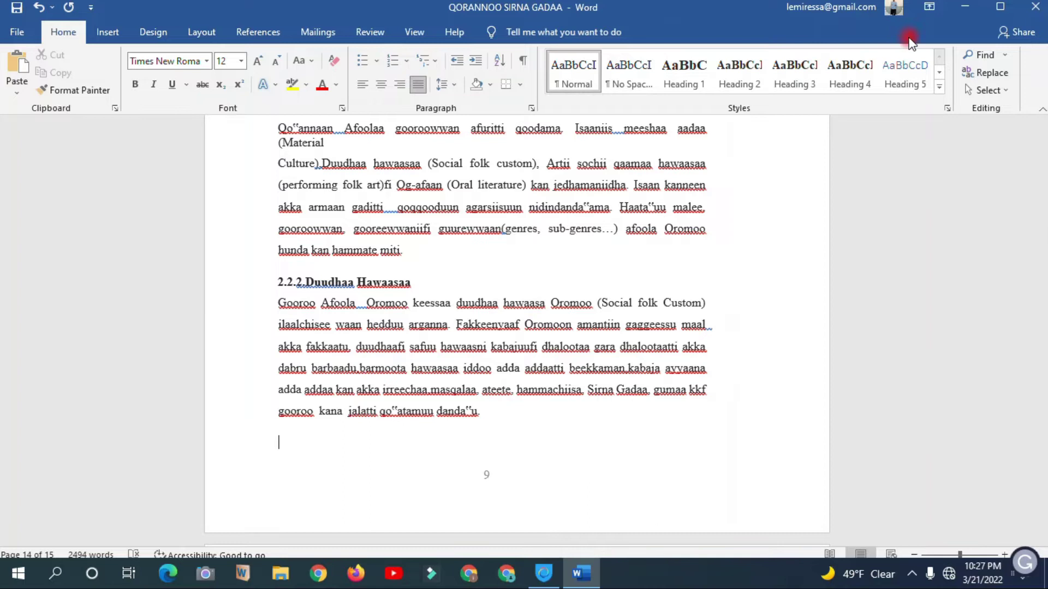
left_click(907, 79)
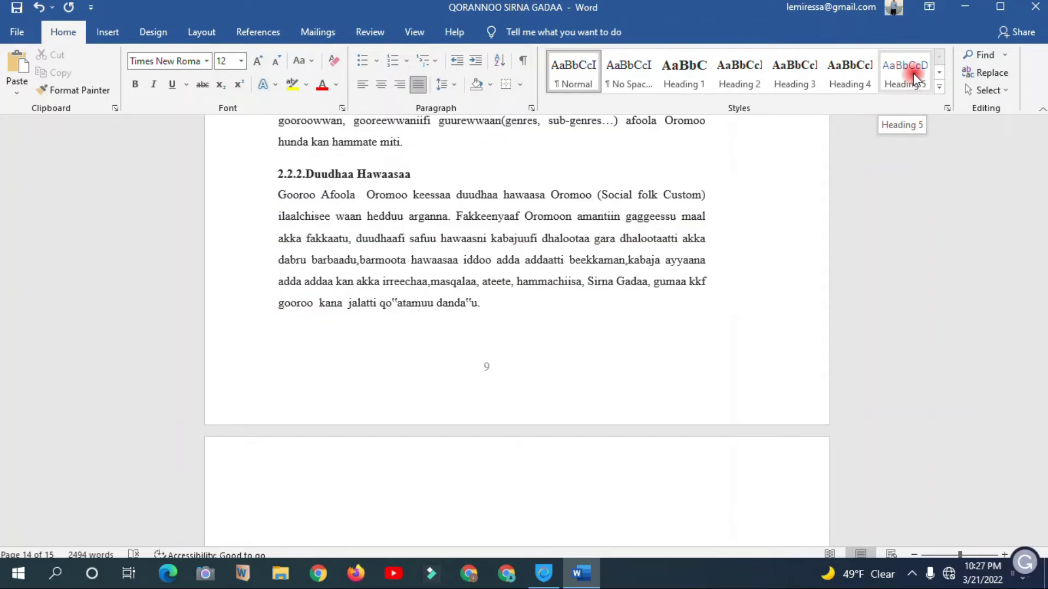
Delete the title "Baafata" from the empty contents page before the first chapter.
scroll(415, 276, "up", 10)
scroll(464, 280, "up", 15)
scroll(506, 281, "up", 3)
left_click_drag(1045, 428, 1014, 238)
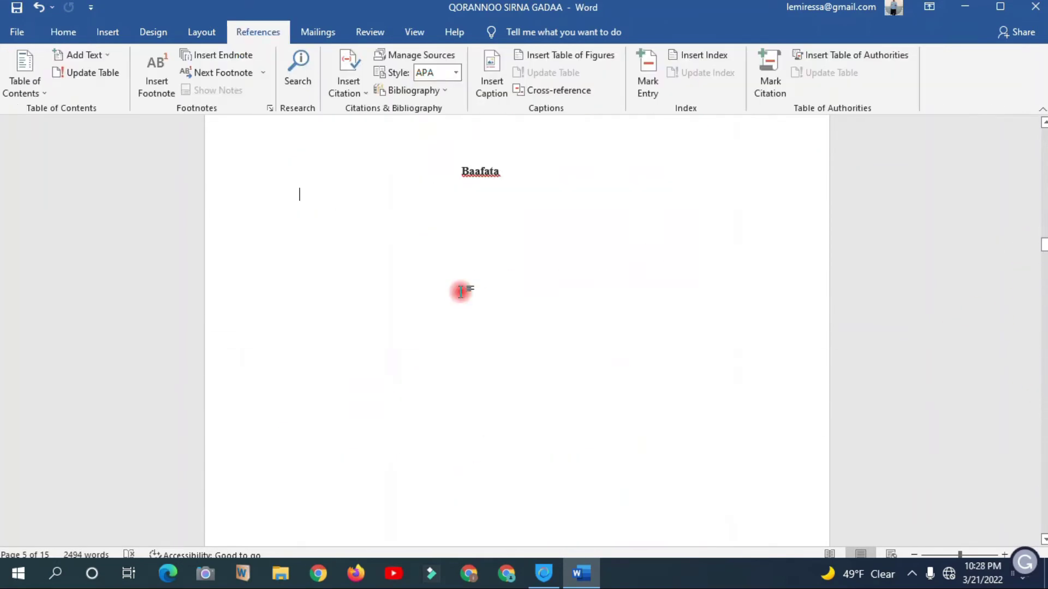
scroll(461, 291, "up", 3)
scroll(461, 292, "down", 3)
left_click_drag(502, 177, 388, 178)
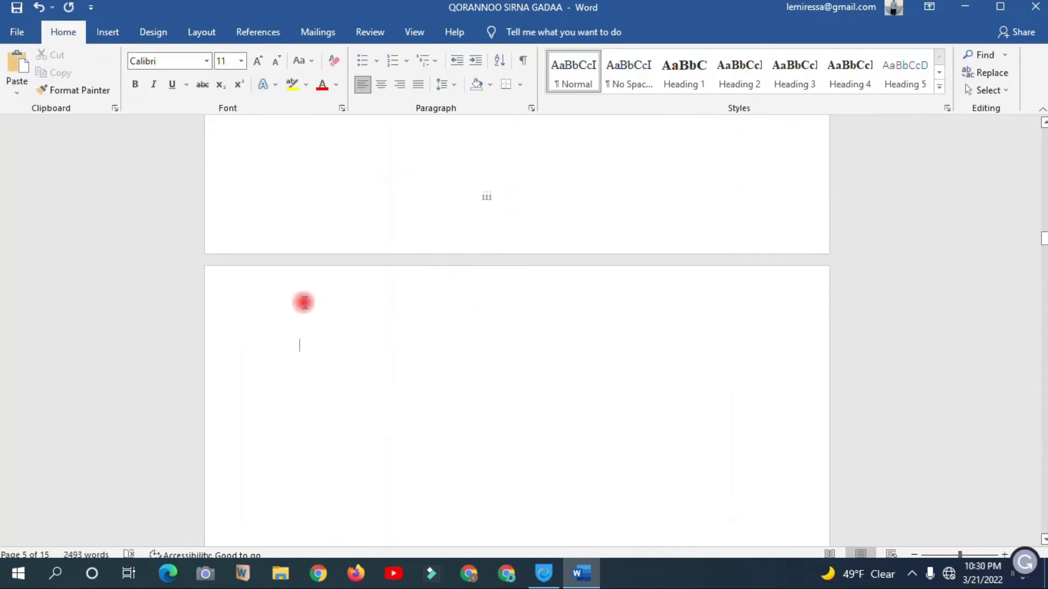
Insert an automatic table of contents in the Automatic Table 2 format on the blank page and look over its entries.
scroll(306, 329, "down", 2)
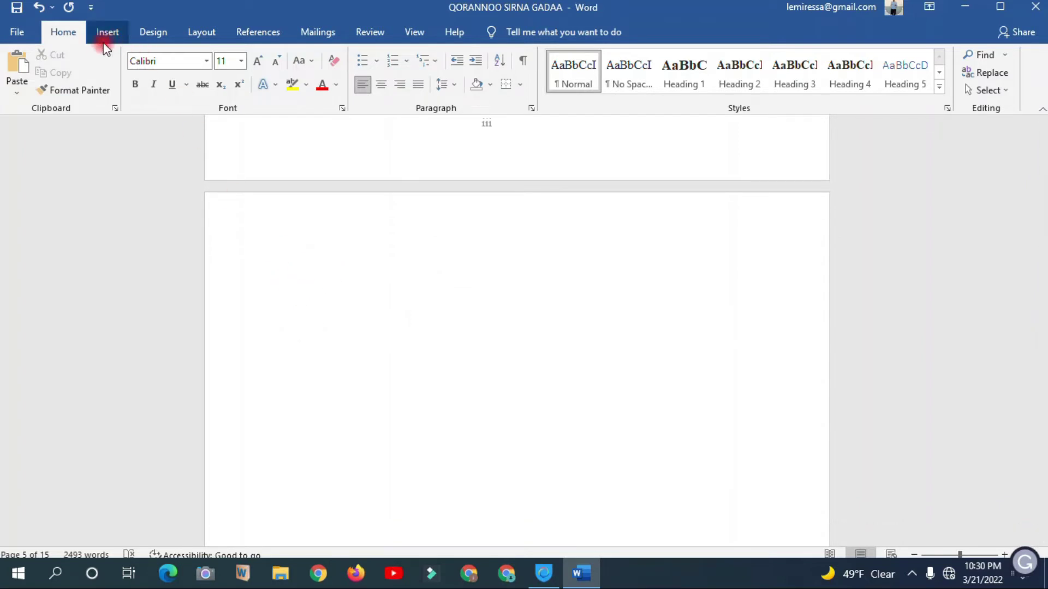
left_click(269, 34)
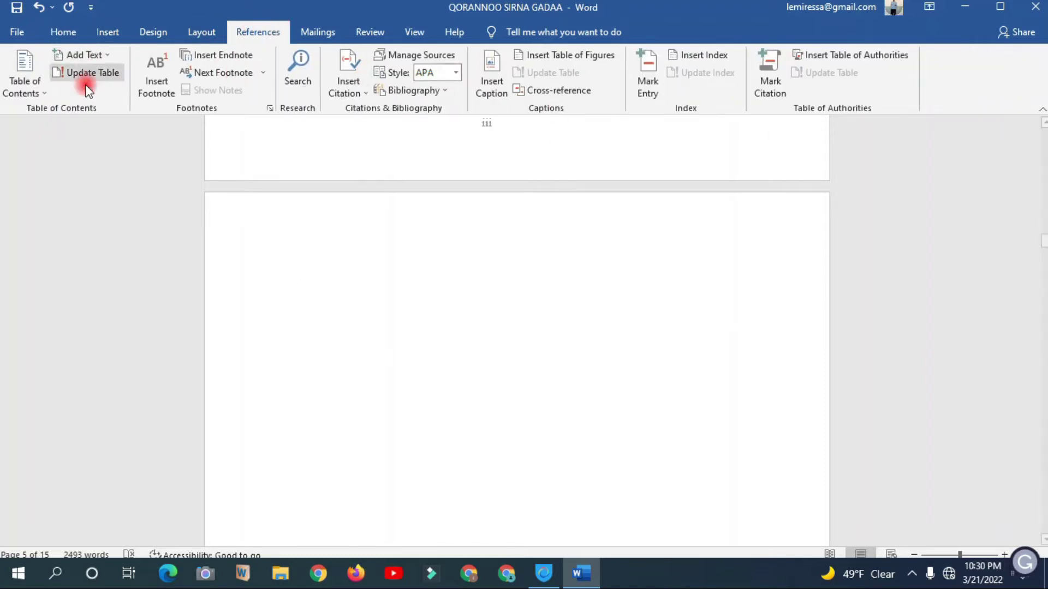
left_click(24, 62)
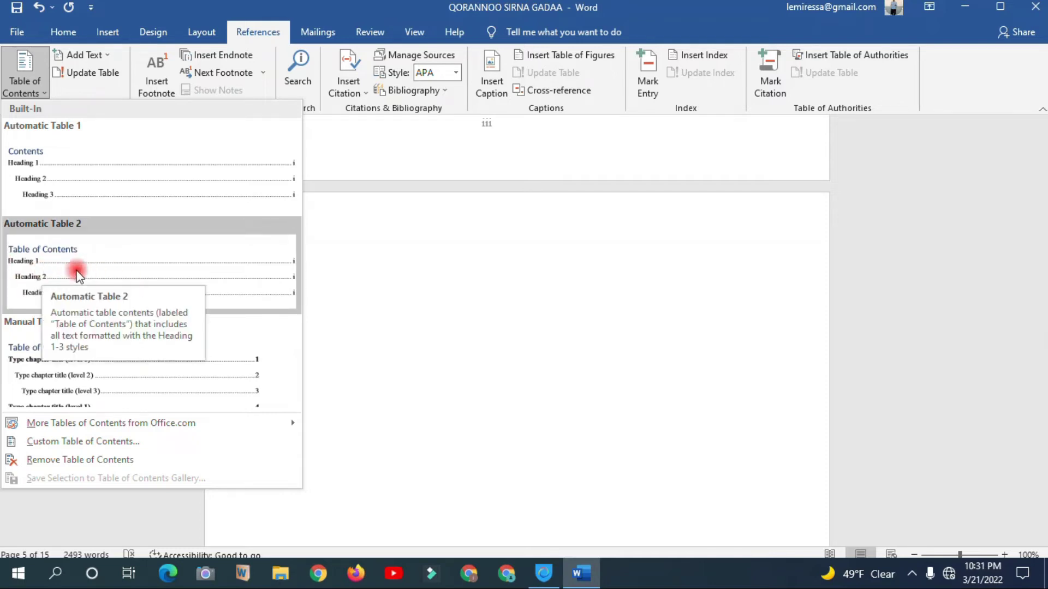
left_click(73, 273)
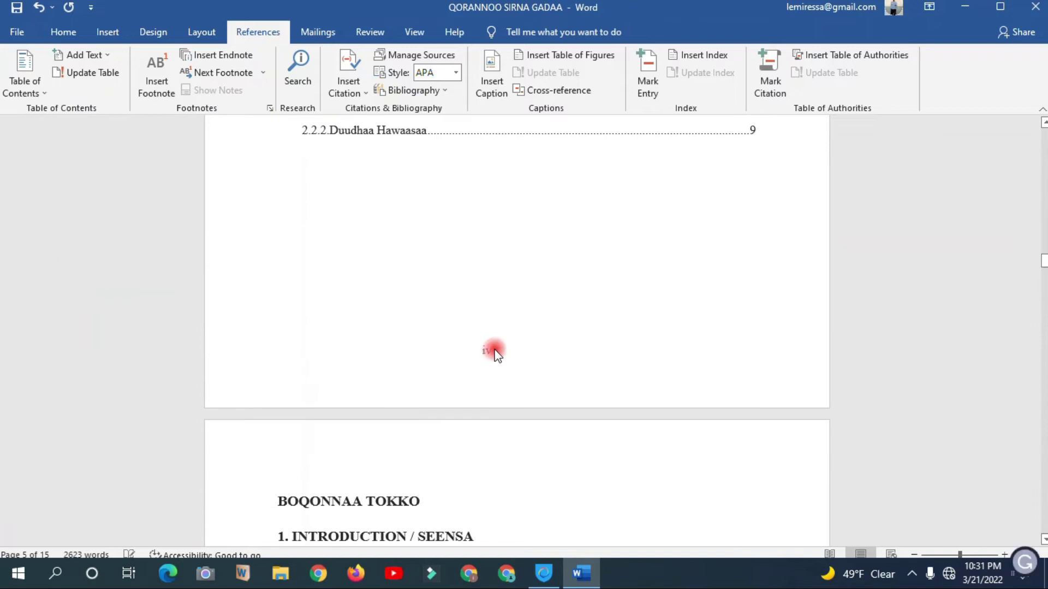
scroll(415, 221, "up", 3)
scroll(415, 221, "up", 7)
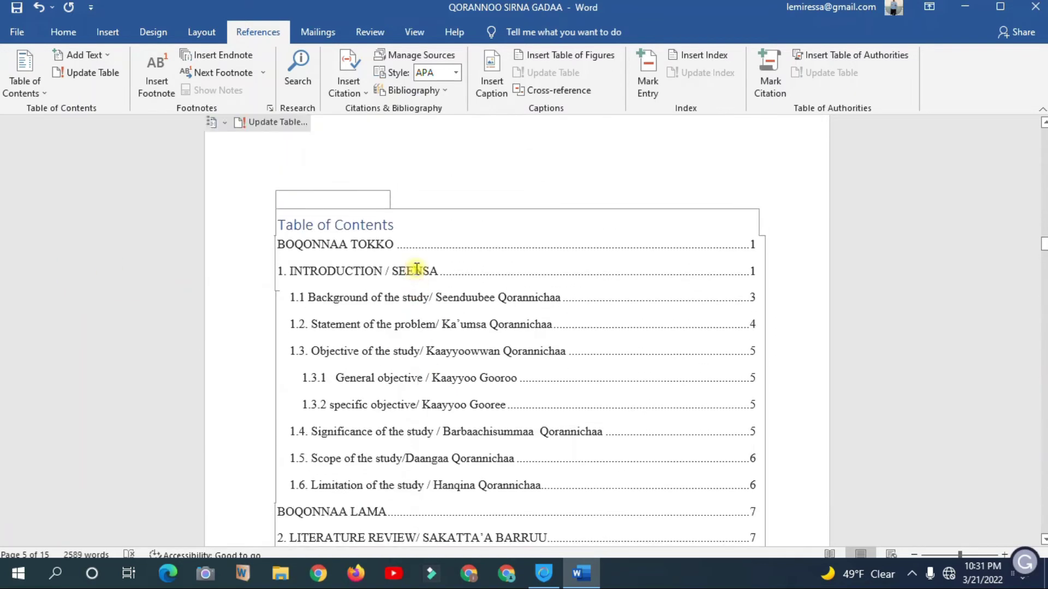
double_click(414, 271)
left_click(351, 244)
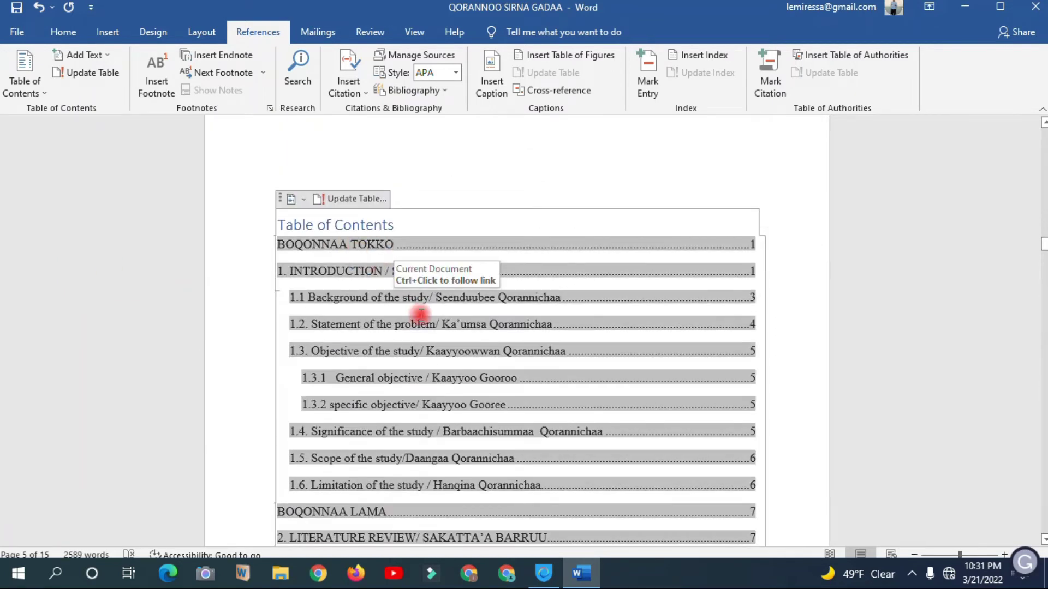
Apply the Heading 1 style to the title "List of Abbreviations /Hiika Jechootaa".
scroll(421, 314, "up", 3)
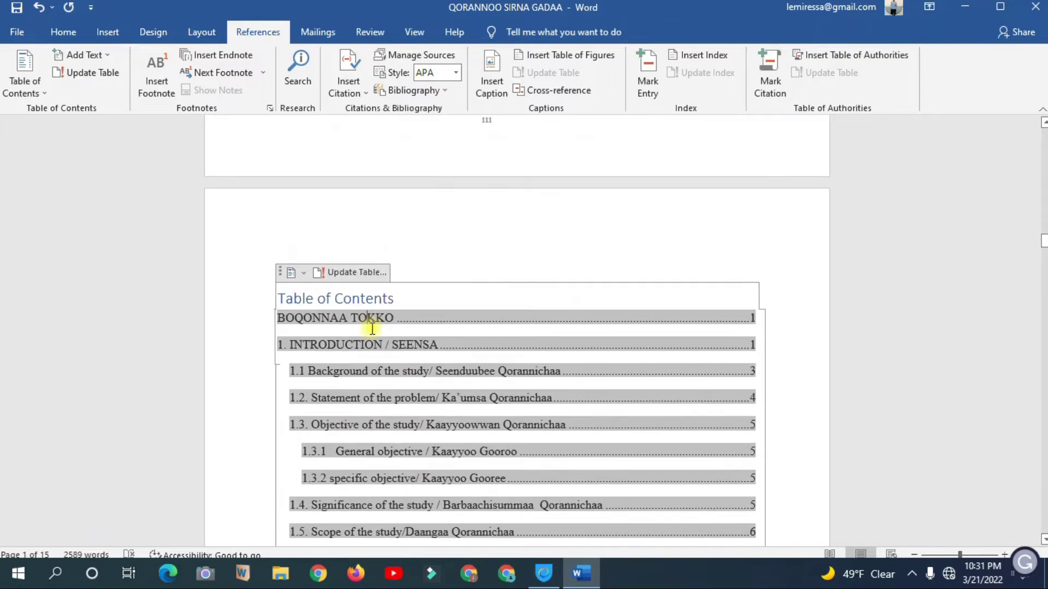
scroll(372, 329, "up", 6)
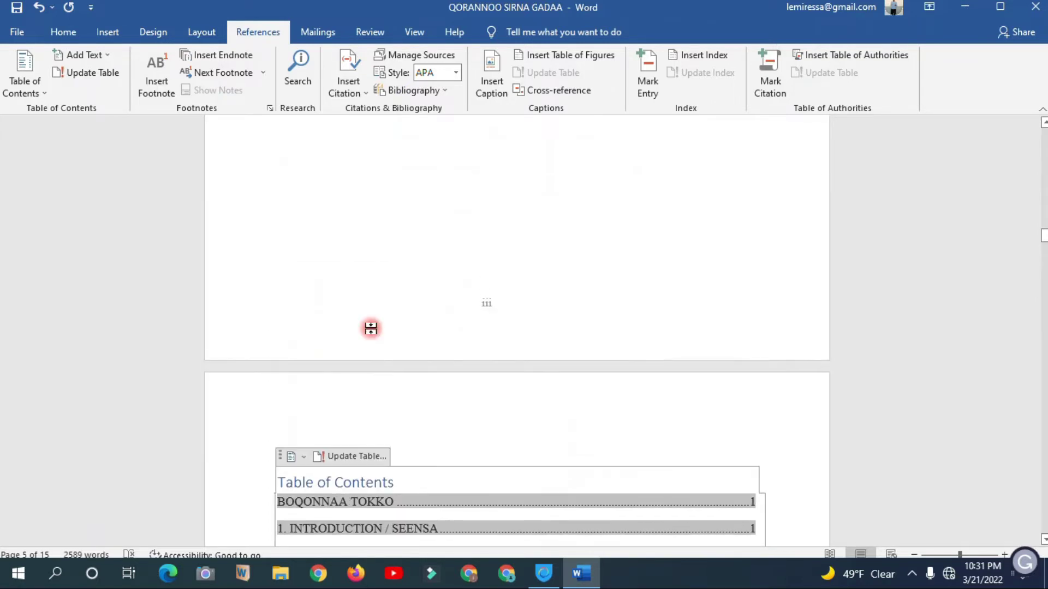
scroll(372, 327, "down", 5)
scroll(372, 328, "up", 20)
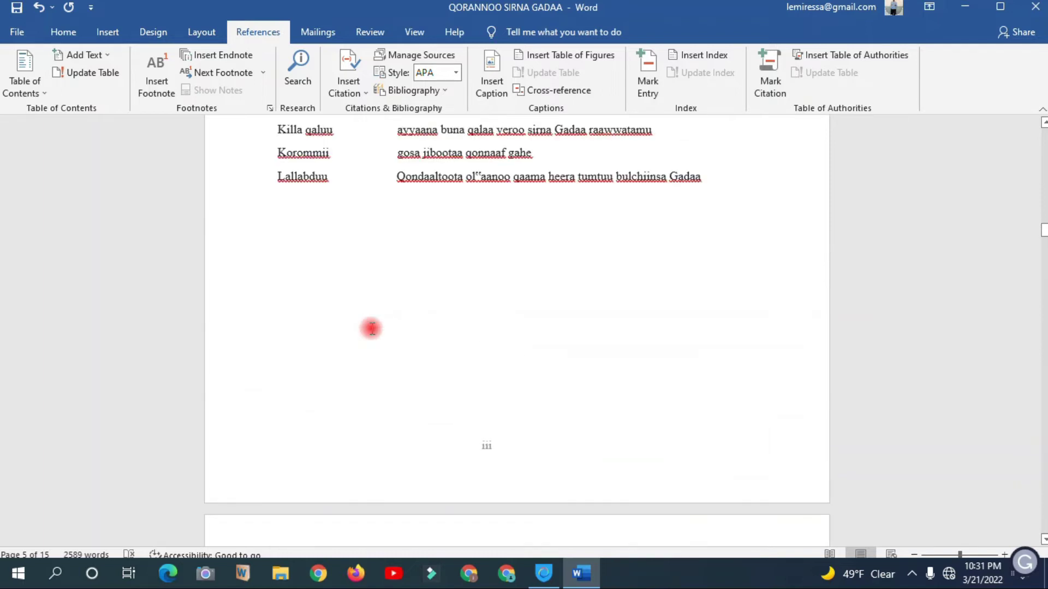
scroll(371, 328, "up", 1)
triple_click(351, 258)
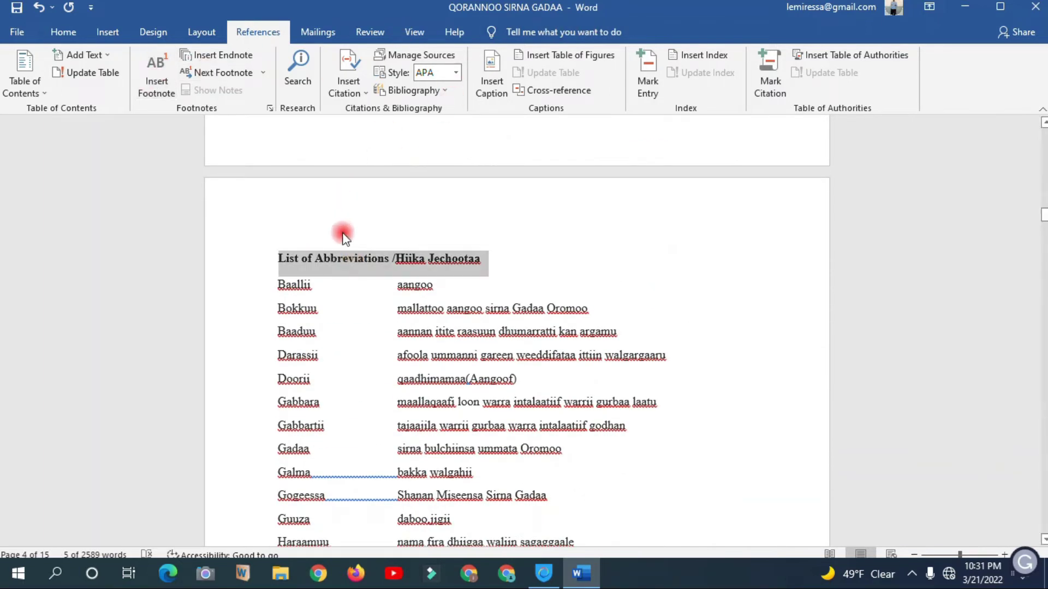
left_click(63, 33)
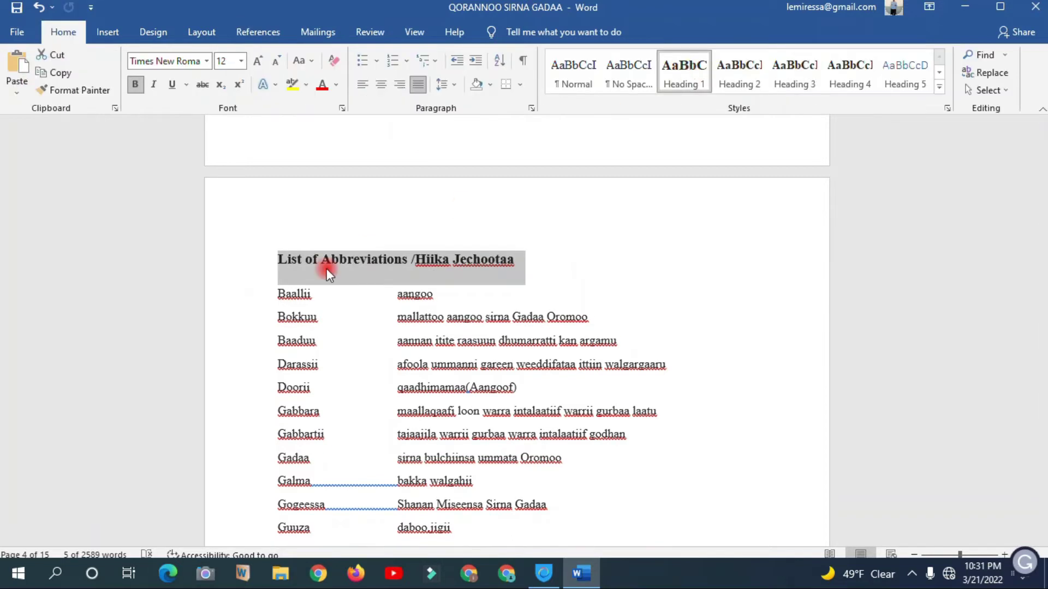
Apply the Heading 1 style to the title "Acknowledgment / Galata".
scroll(391, 215, "up", 10)
scroll(392, 215, "up", 5)
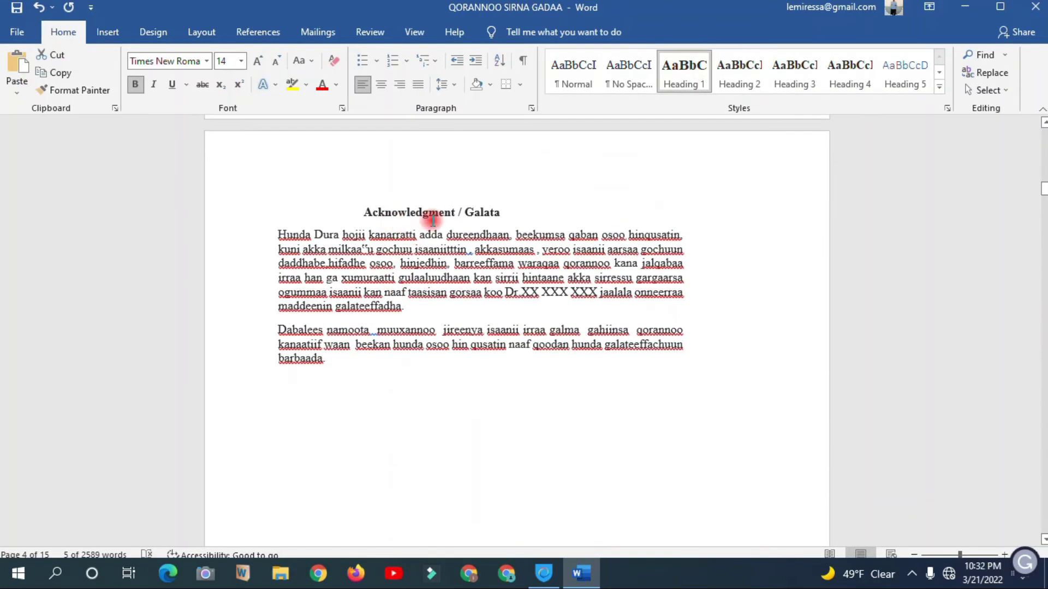
triple_click(435, 217)
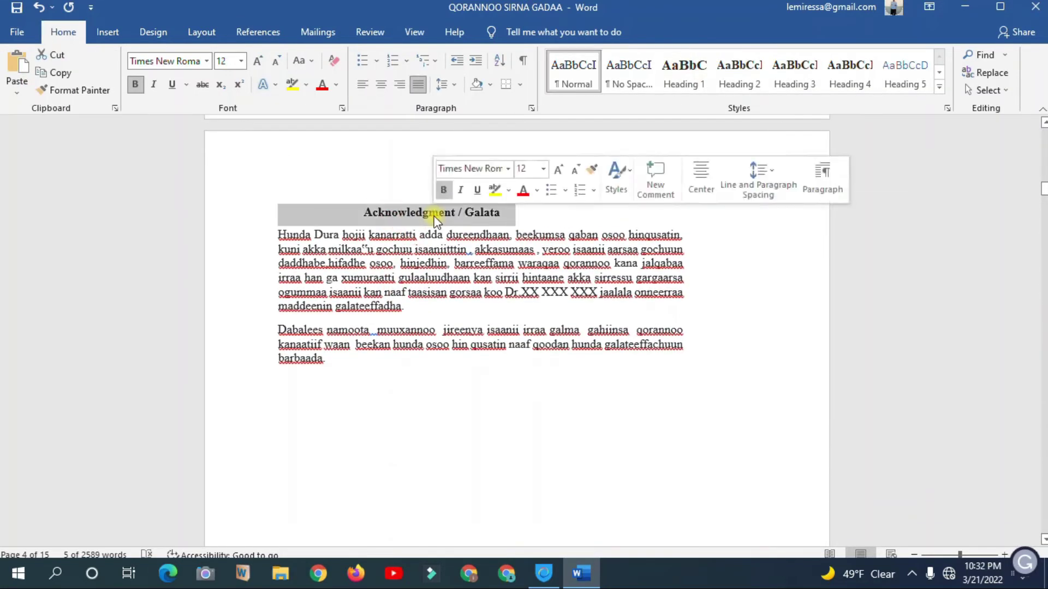
left_click(683, 71)
left_click(389, 250)
Apply the Heading 1 style to the title "Abstract /Axeeraraa".
scroll(385, 237, "up", 15)
left_click(334, 166)
triple_click(335, 169)
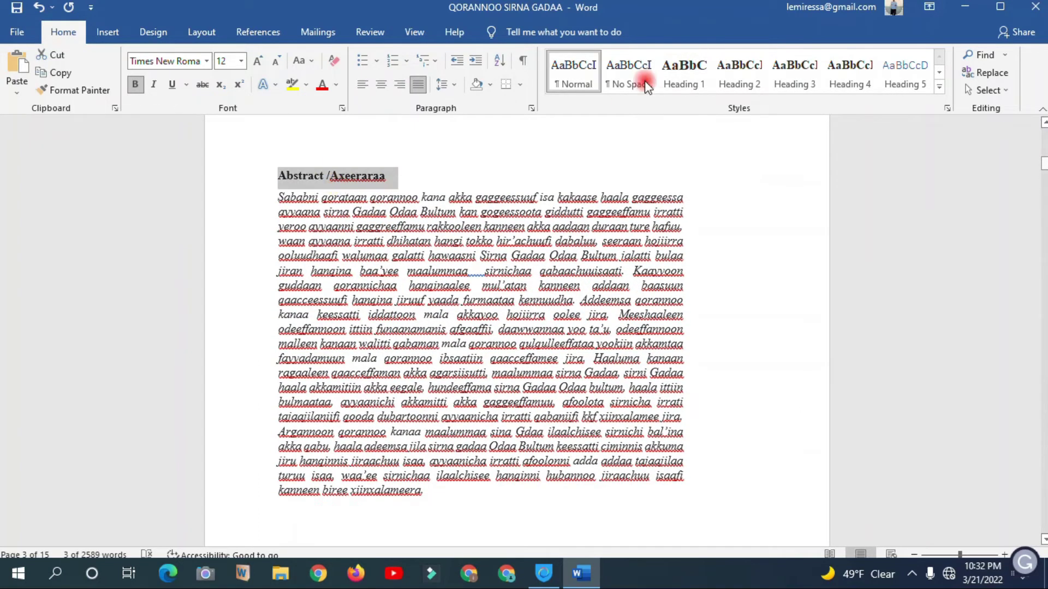
left_click(675, 74)
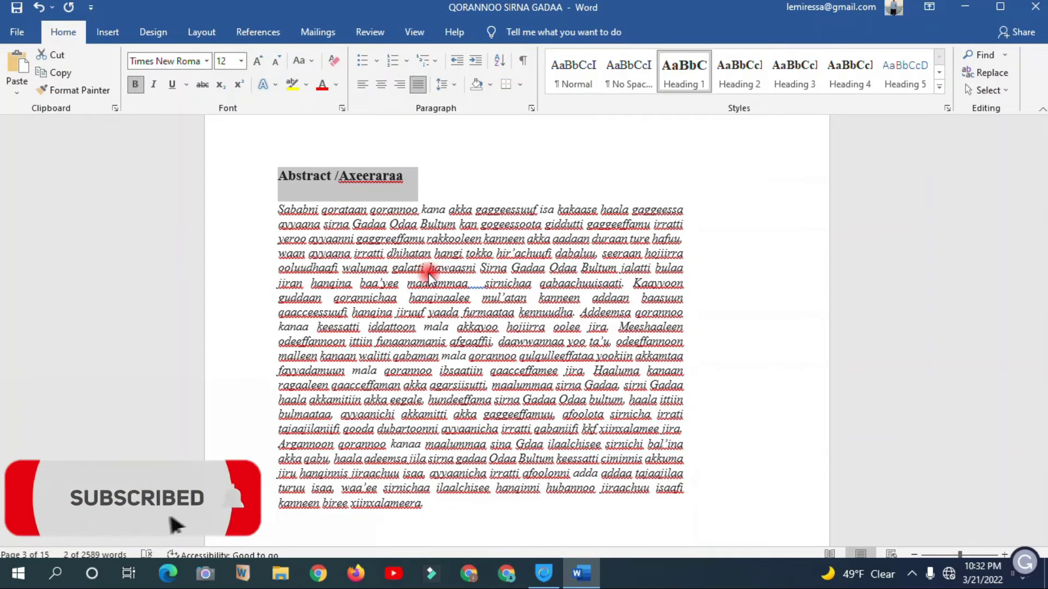
Update the entire table of contents so it picks up the newly styled front-matter titles.
scroll(404, 238, "down", 2)
scroll(404, 239, "down", 15)
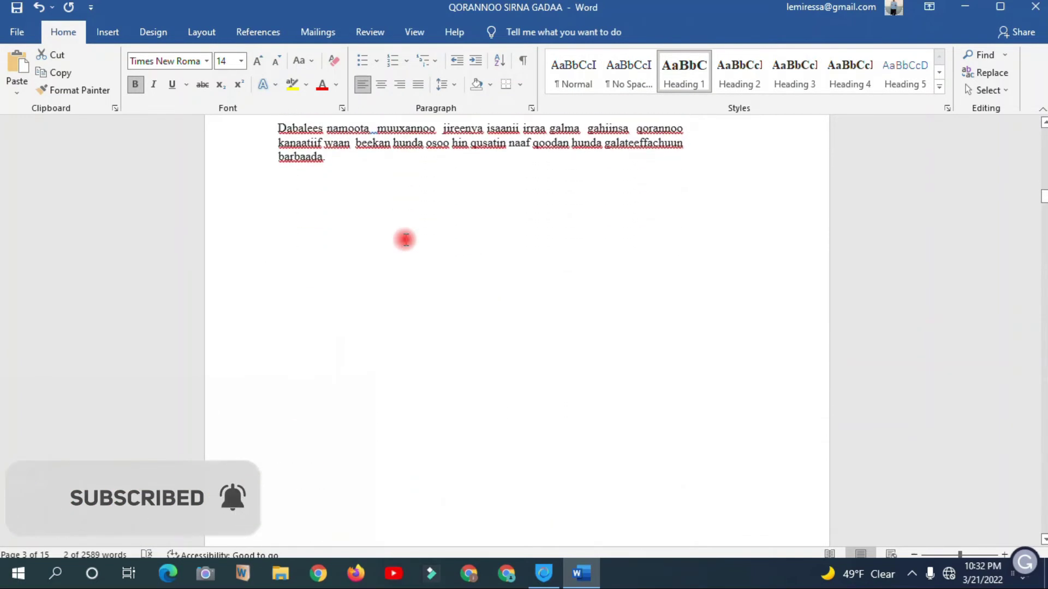
scroll(405, 239, "down", 5)
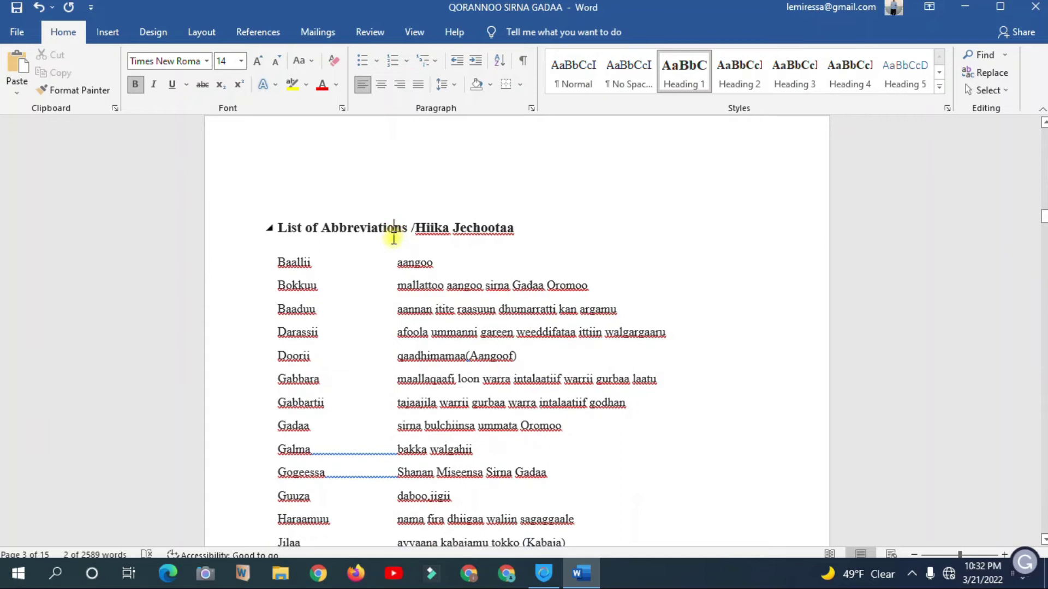
scroll(392, 246, "down", 13)
scroll(363, 311, "down", 3)
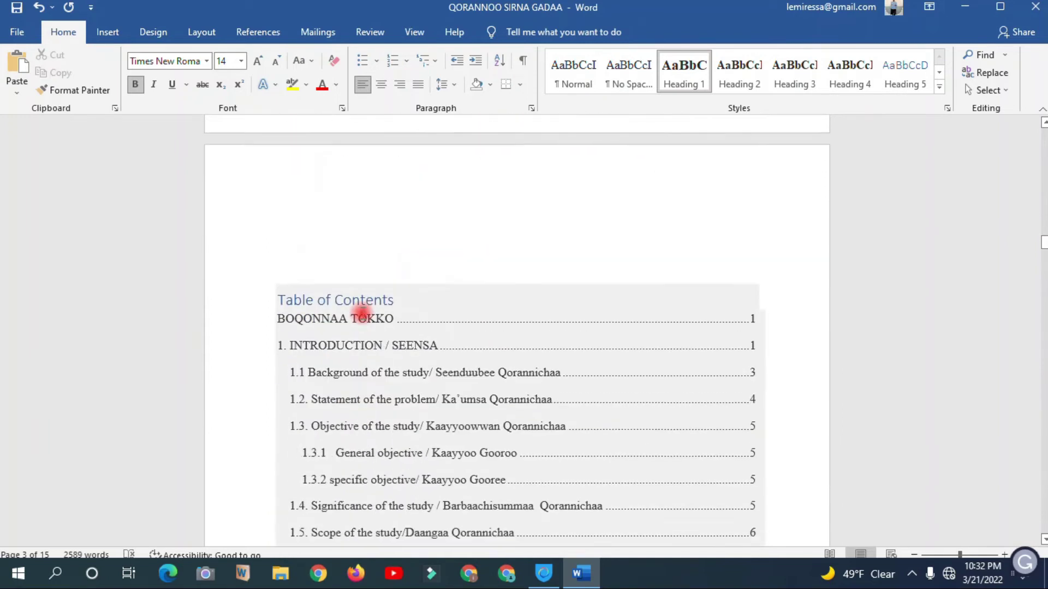
left_click(349, 280)
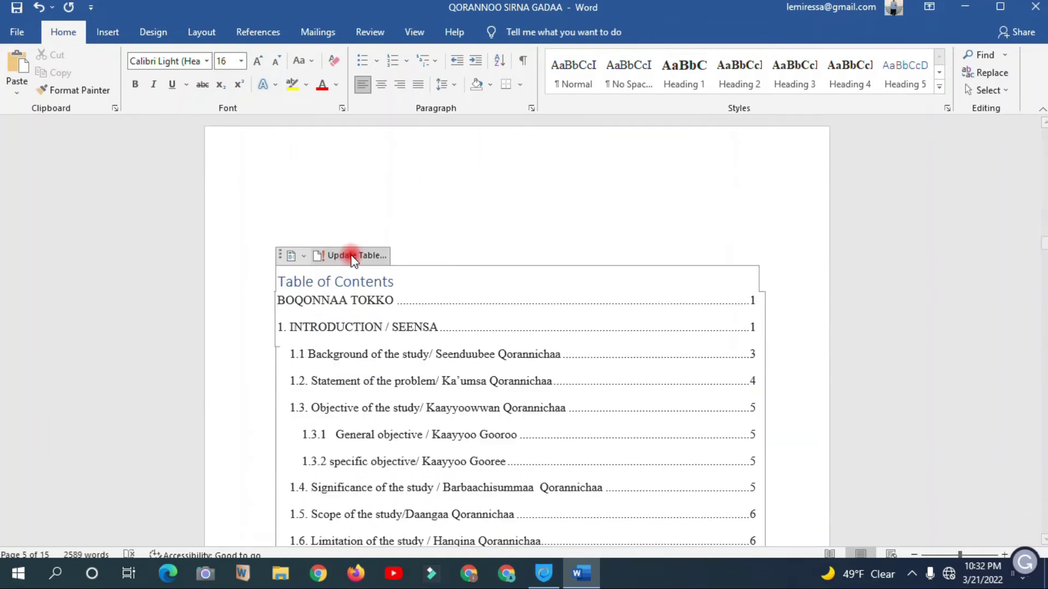
left_click(351, 256)
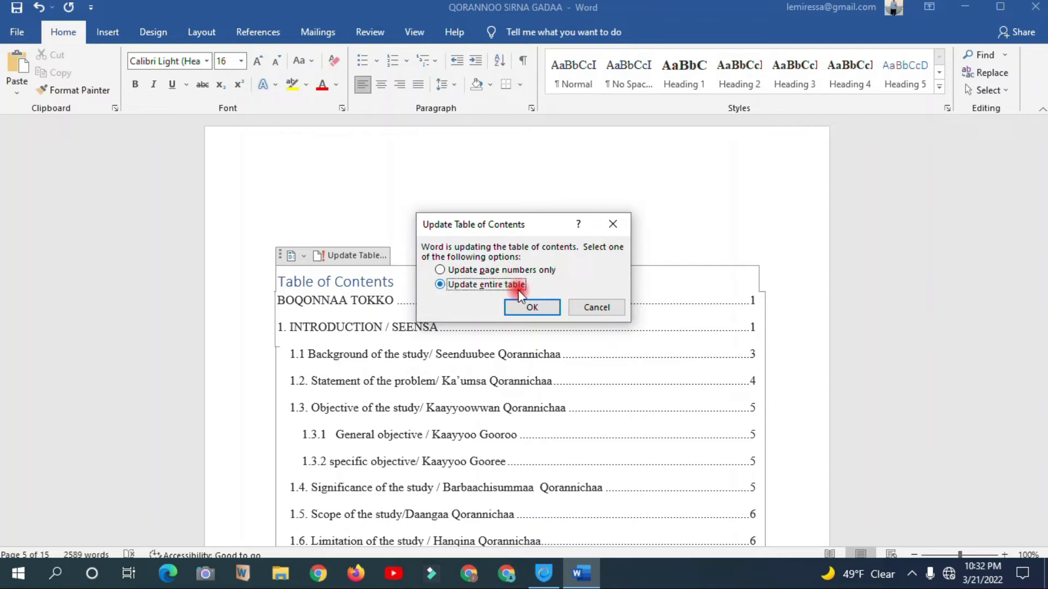
left_click(531, 306)
left_click(519, 308)
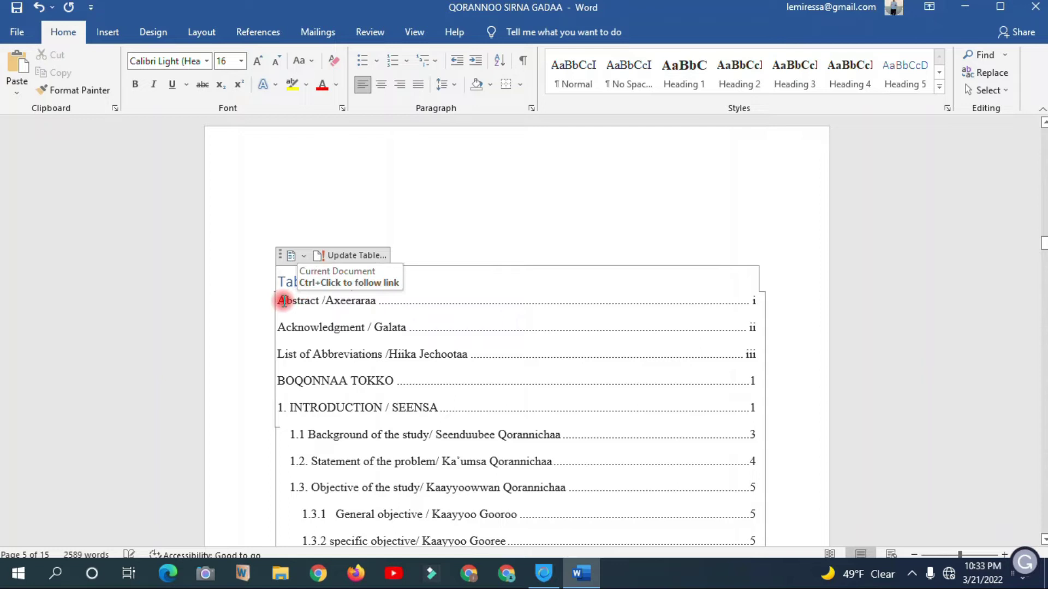
Examine the Abstract, Acknowledgment and List of Abbreviations entries and their page numbers in the table of contents.
left_click_drag(285, 301, 325, 301)
left_click(295, 327)
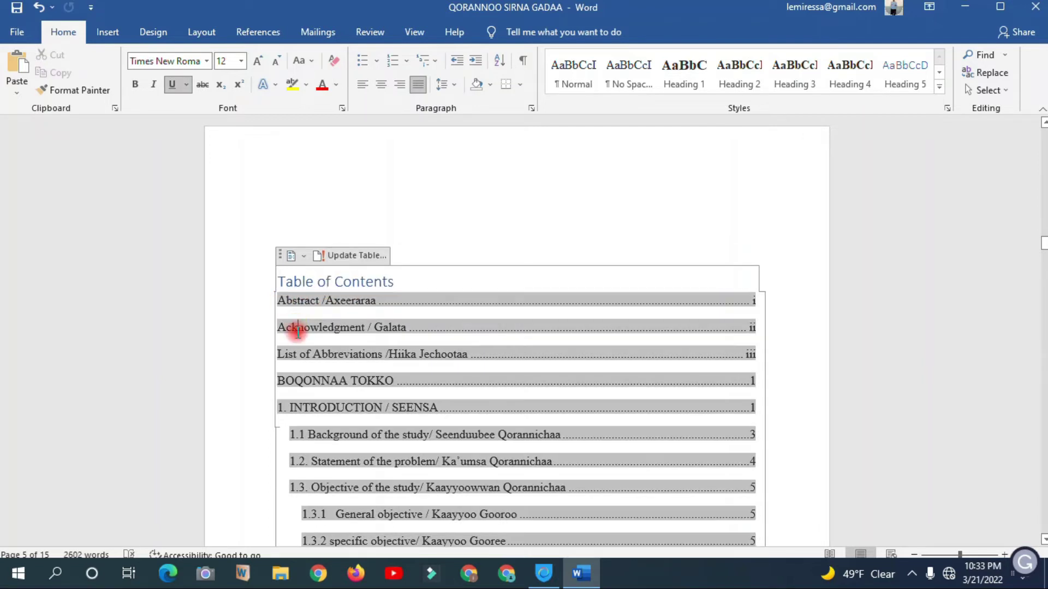
right_click(310, 361)
left_click(310, 358)
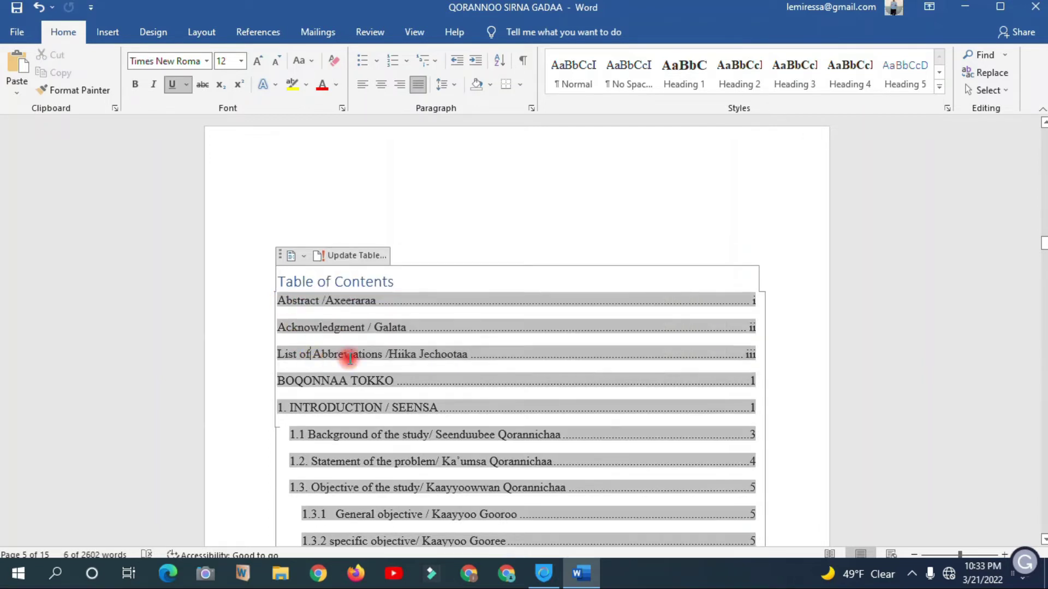
scroll(584, 337, "up", 1)
left_click(752, 339)
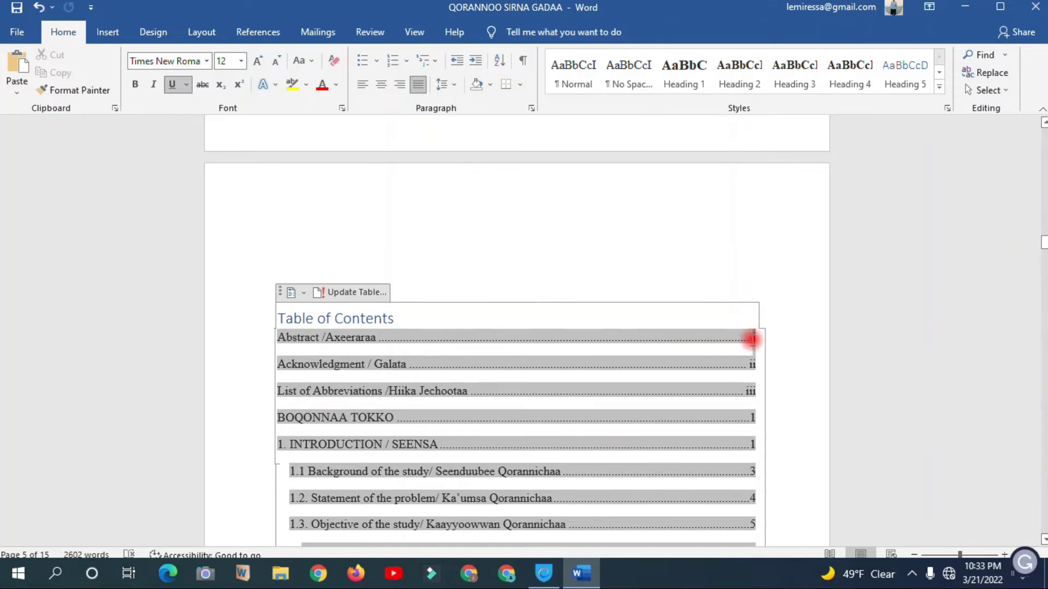
double_click(752, 339)
double_click(750, 364)
double_click(749, 390)
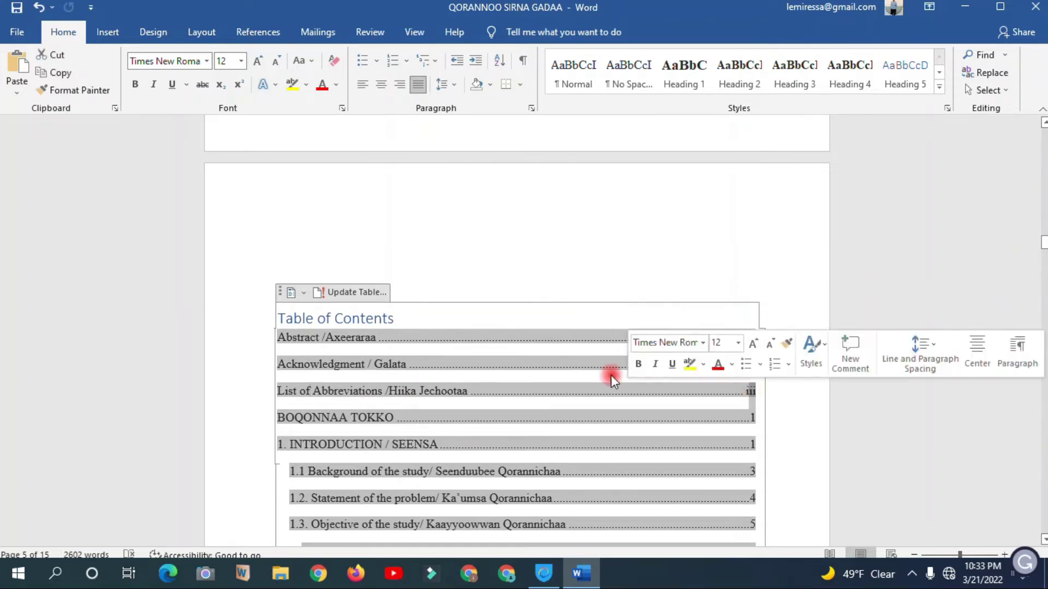
right_click(357, 362)
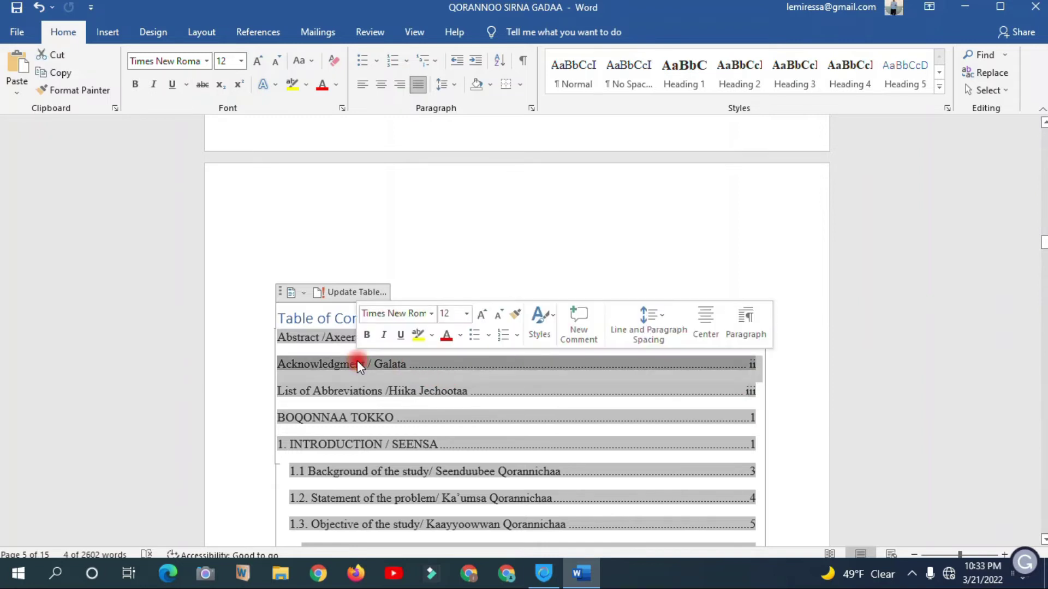
triple_click(357, 361)
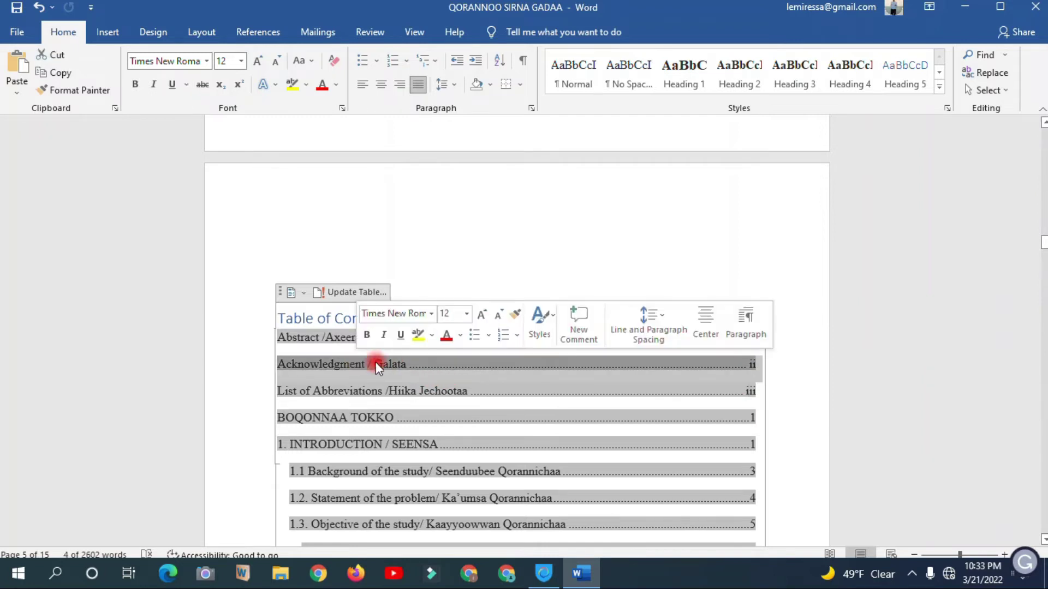
Compare the Acknowledgment and List of Abbreviations pages with their entries in the table of contents.
left_click(598, 382, "ctrl")
scroll(599, 370, "up", 12)
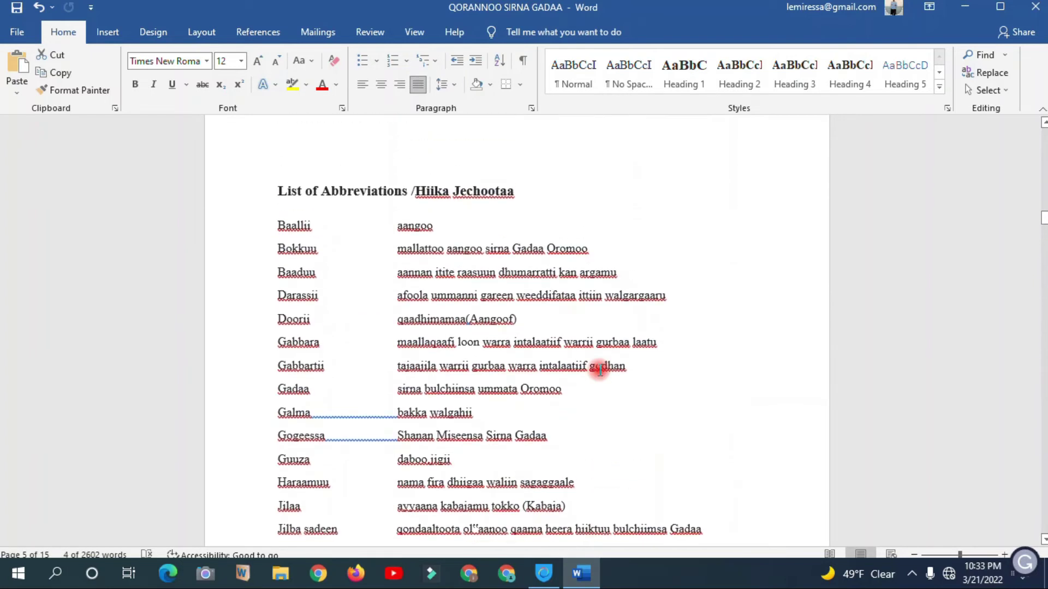
scroll(599, 370, "up", 3)
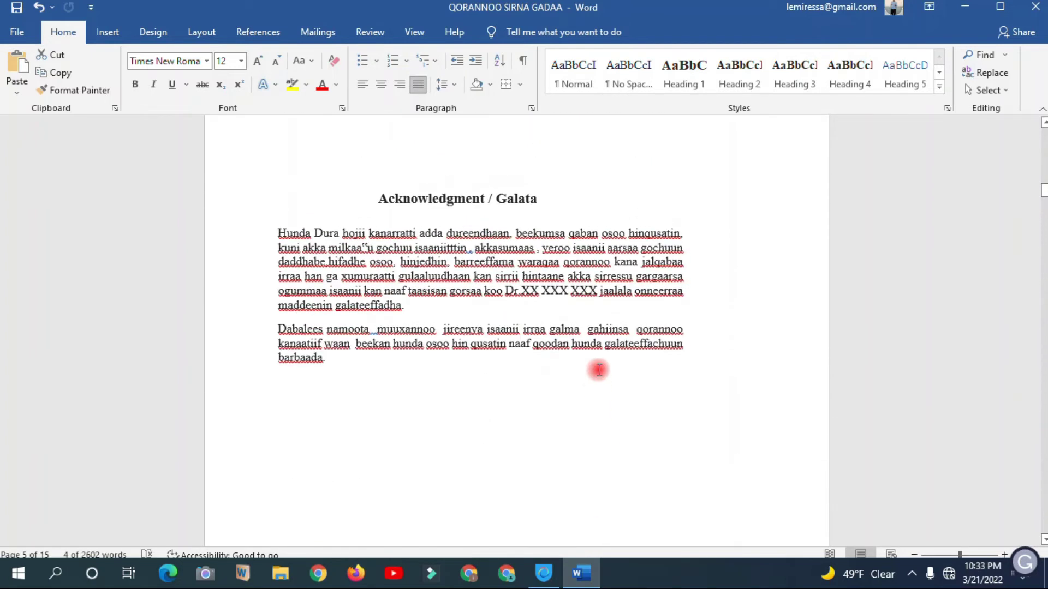
triple_click(487, 203)
scroll(506, 279, "down", 8)
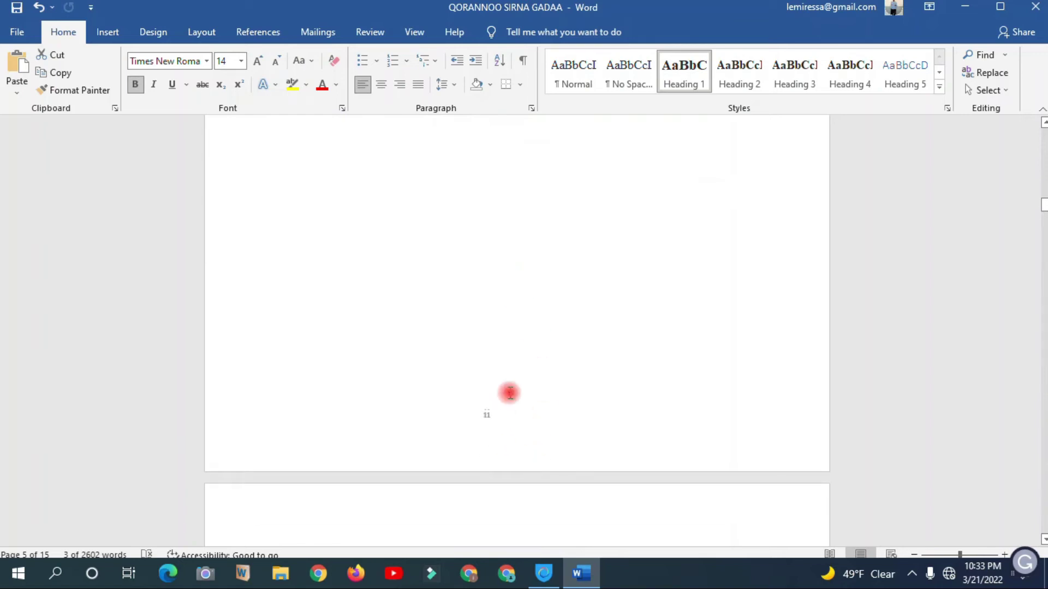
scroll(559, 349, "down", 2)
scroll(561, 349, "down", 6)
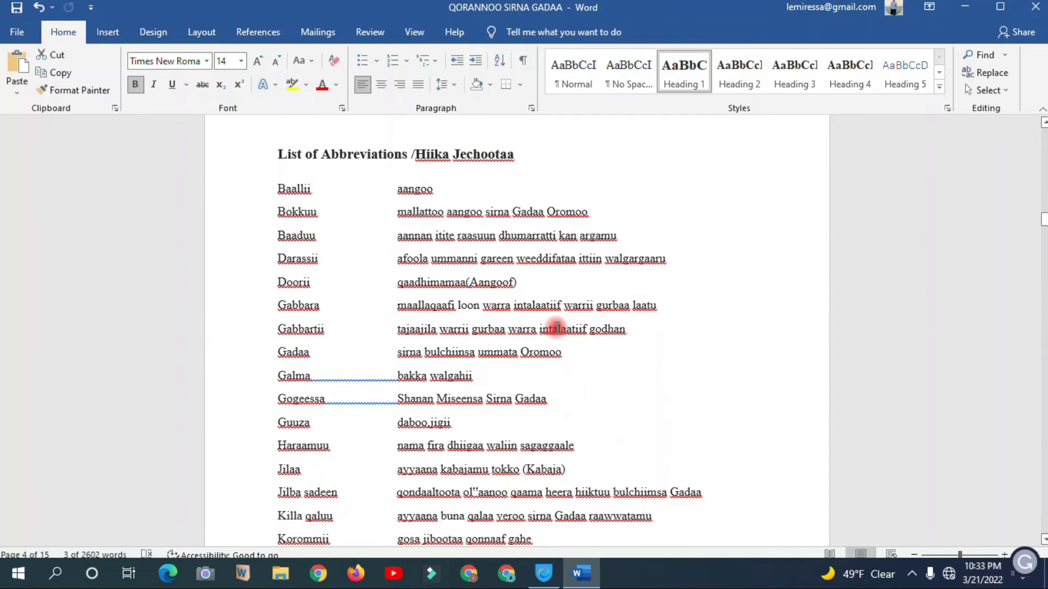
scroll(556, 328, "up", 3)
scroll(554, 327, "down", 20)
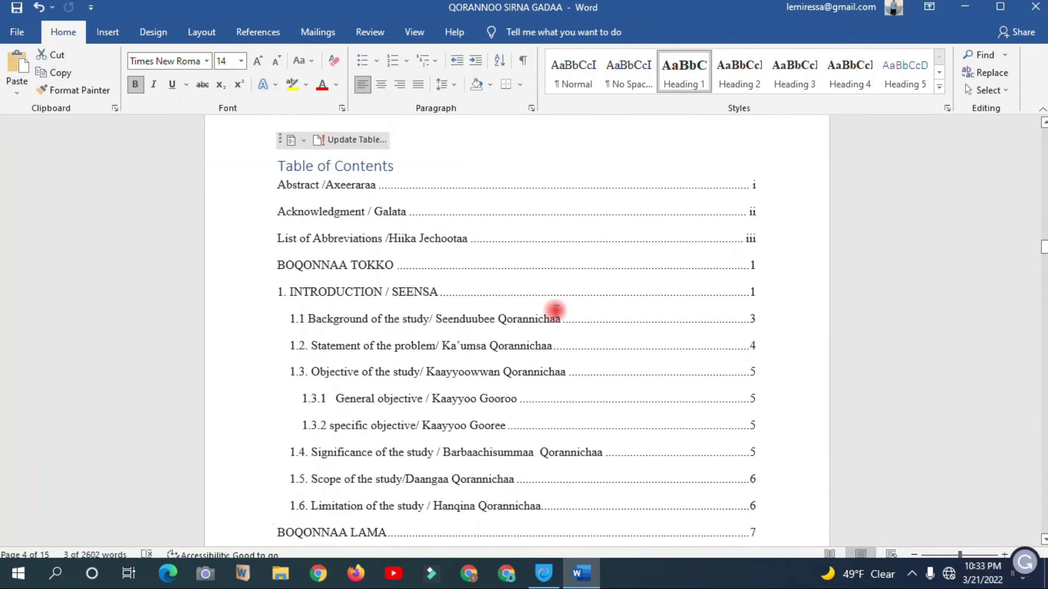
scroll(546, 295, "down", 1)
left_click(404, 207)
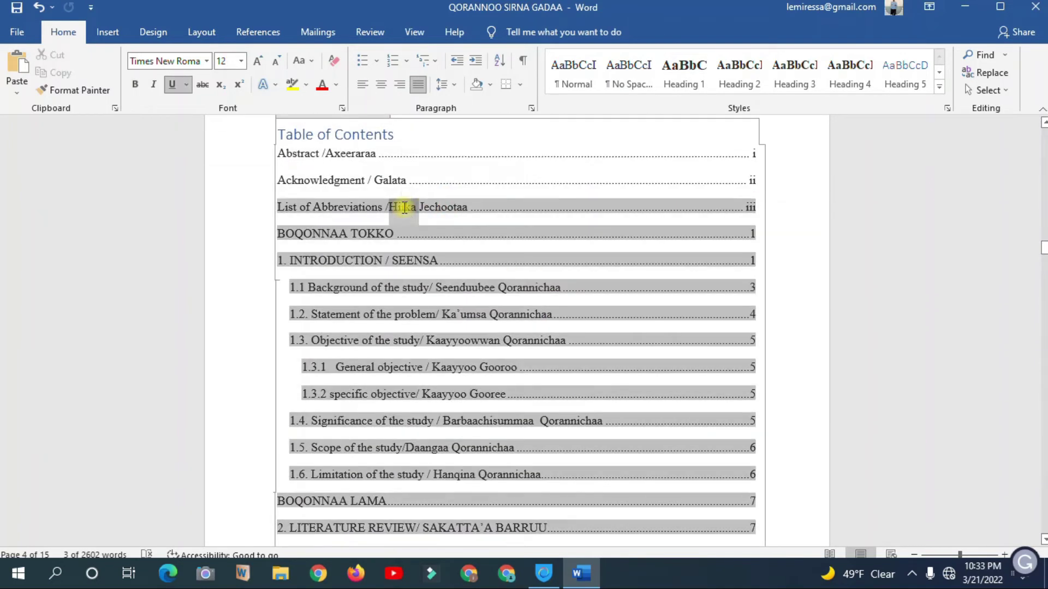
triple_click(404, 207)
left_click(373, 174)
double_click(353, 153)
Review the chapter, section and subsection entries in the table of contents, from "BOQONNAA TOKKO" to "2.2.2.Duudhaa Hawaasaa".
left_click(503, 277)
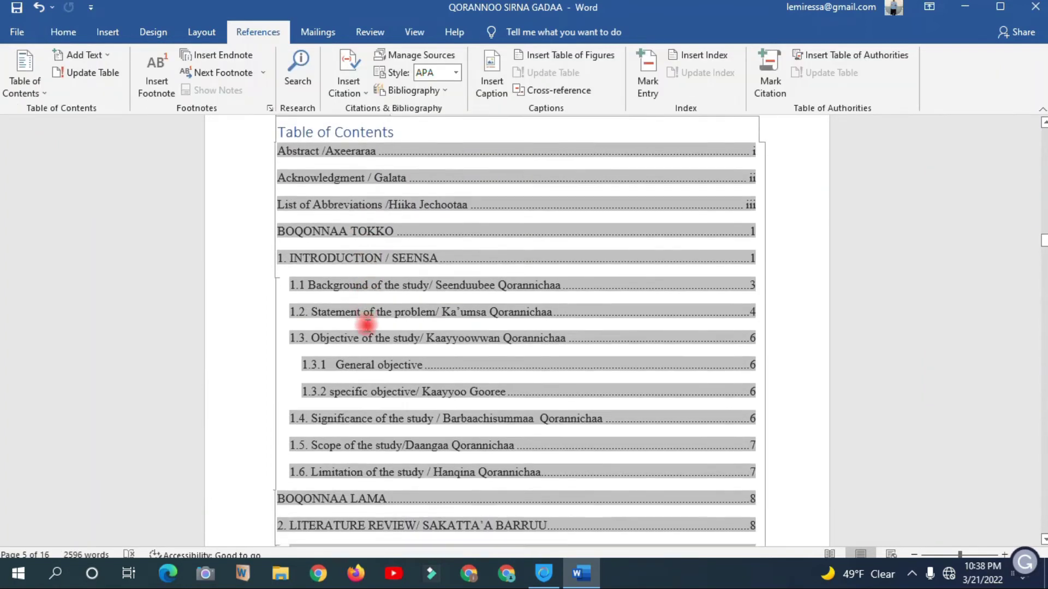
left_click(299, 213)
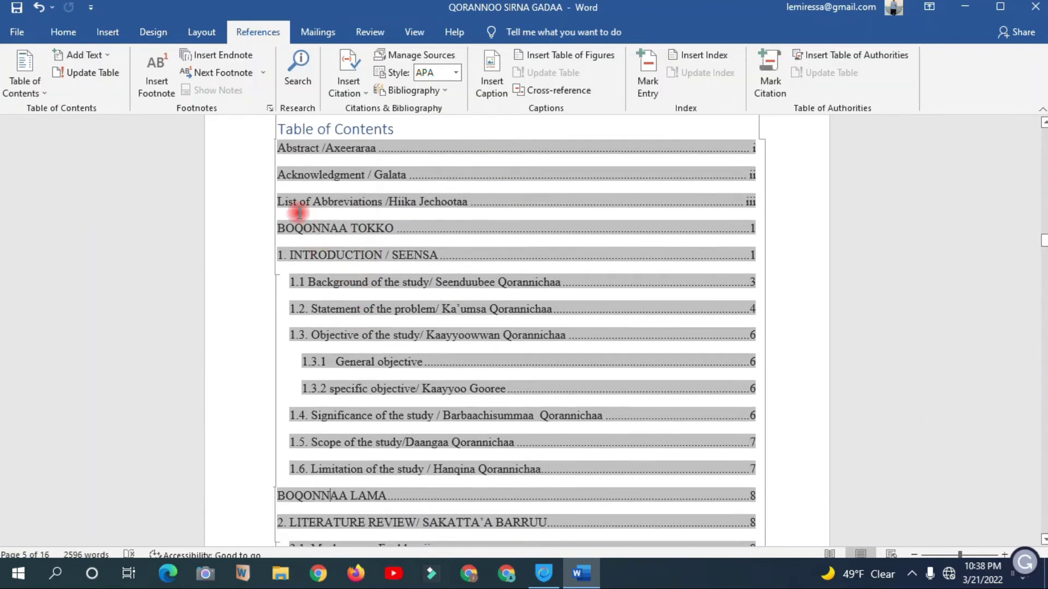
left_click_drag(299, 224, 292, 248)
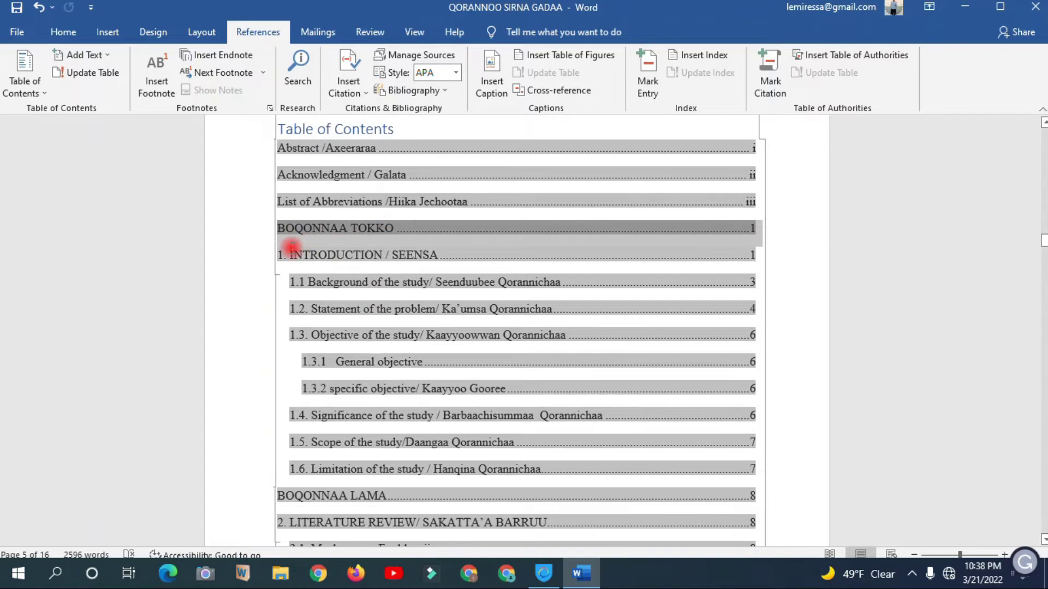
left_click_drag(288, 287, 612, 289)
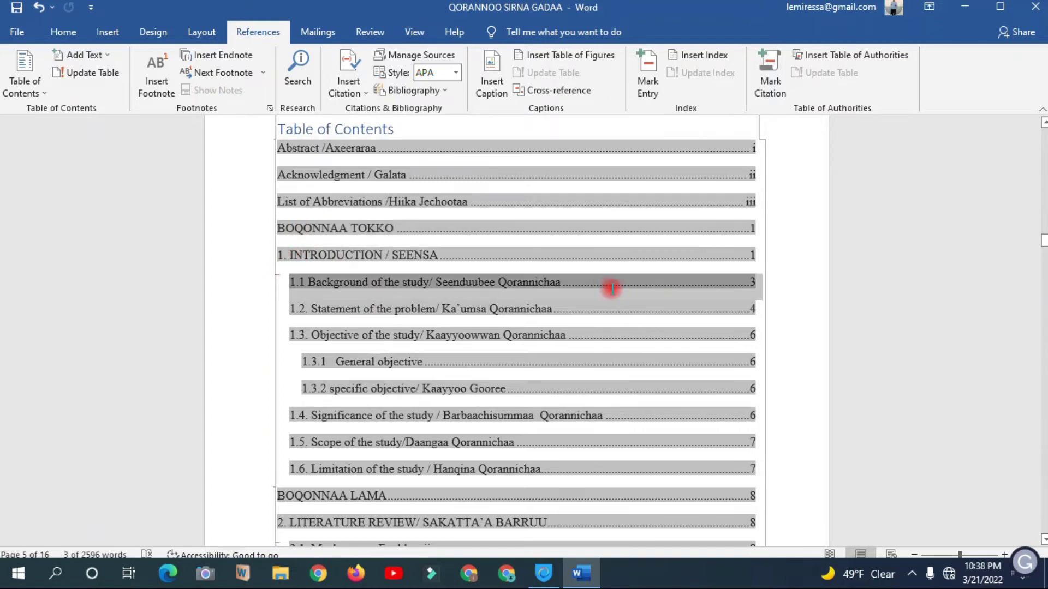
left_click(272, 326)
left_click(300, 360)
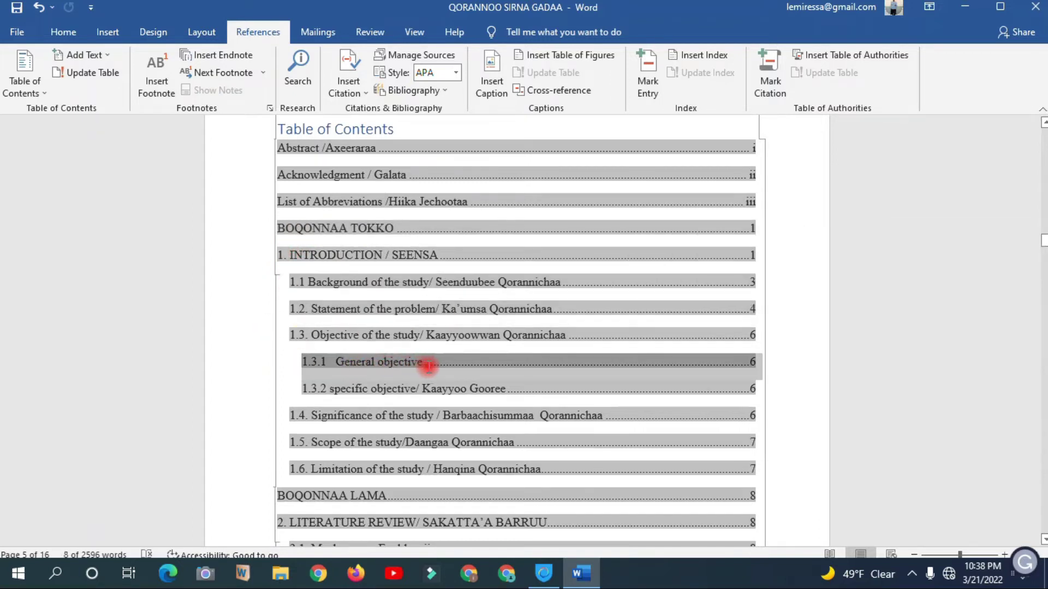
scroll(367, 393, "down", 4)
scroll(365, 391, "down", 6)
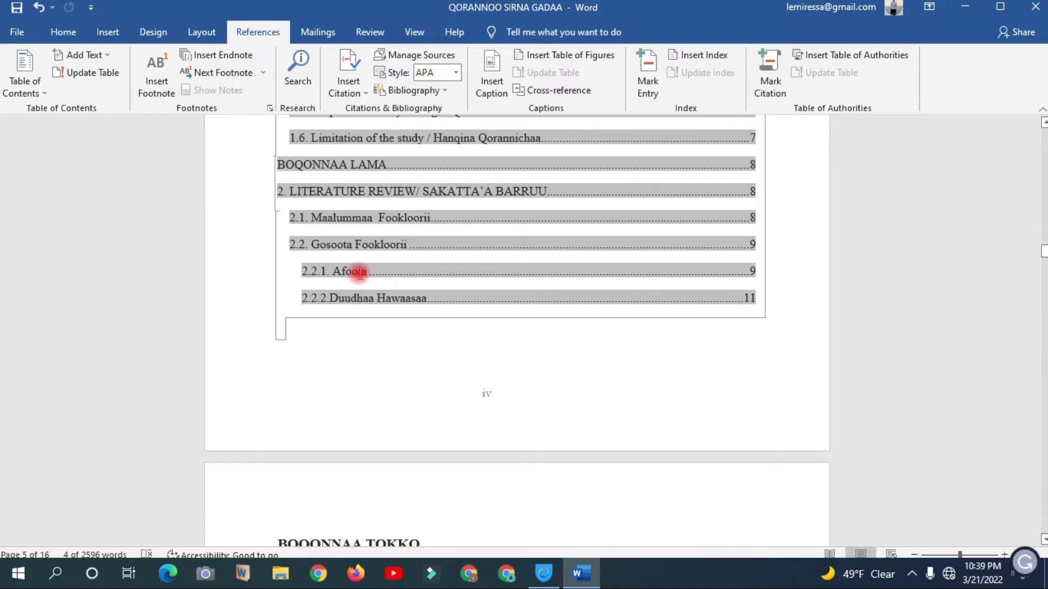
triple_click(359, 191)
left_click(350, 304)
scroll(349, 304, "down", 2)
scroll(347, 307, "up", 1)
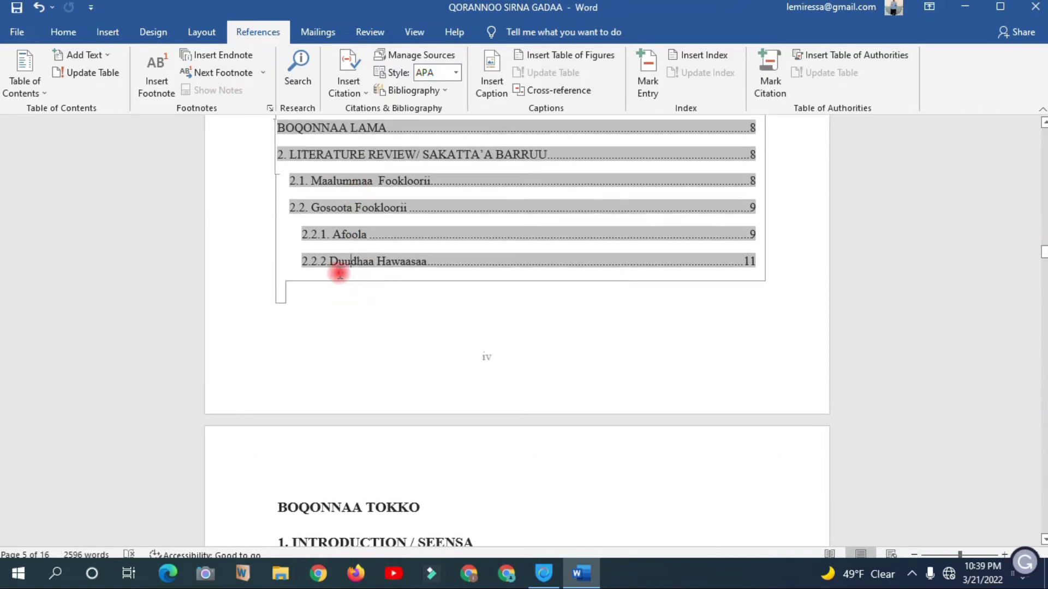
left_click_drag(317, 261, 392, 268)
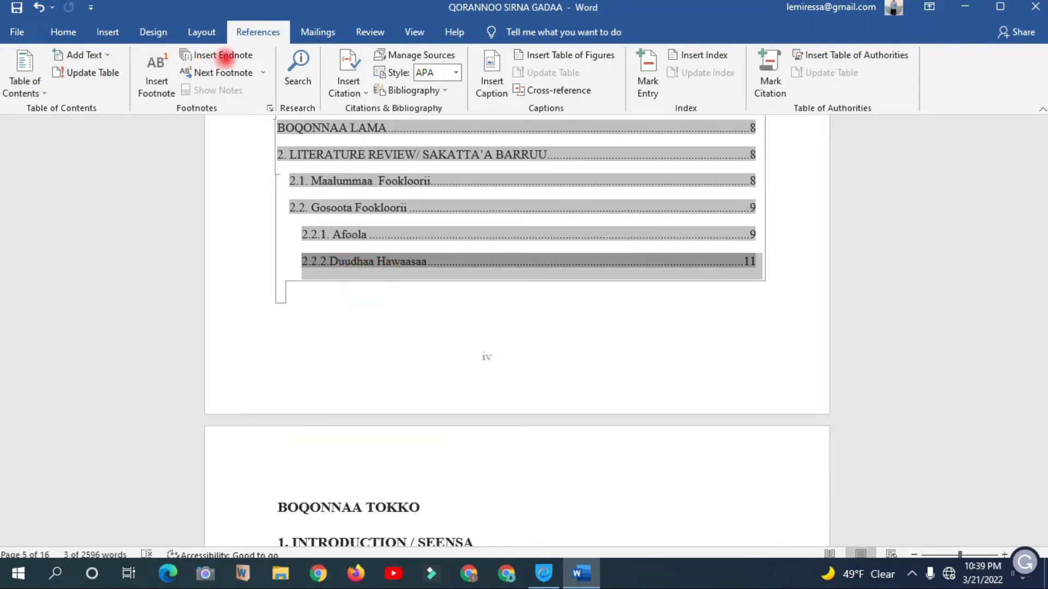
Replace the table of contents with a custom one that shows 9 heading levels.
left_click(25, 86)
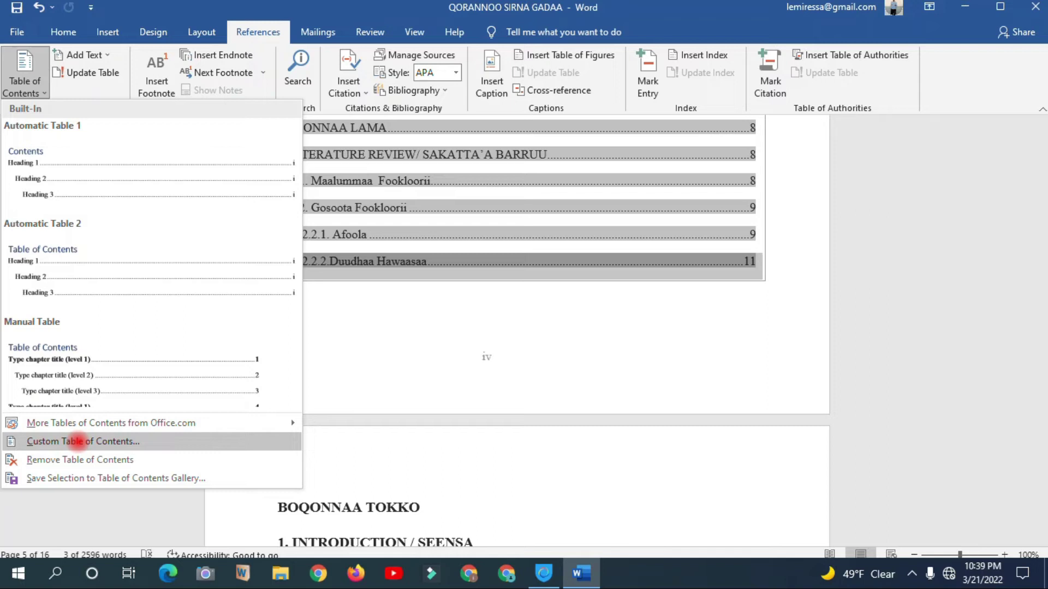
left_click(76, 441)
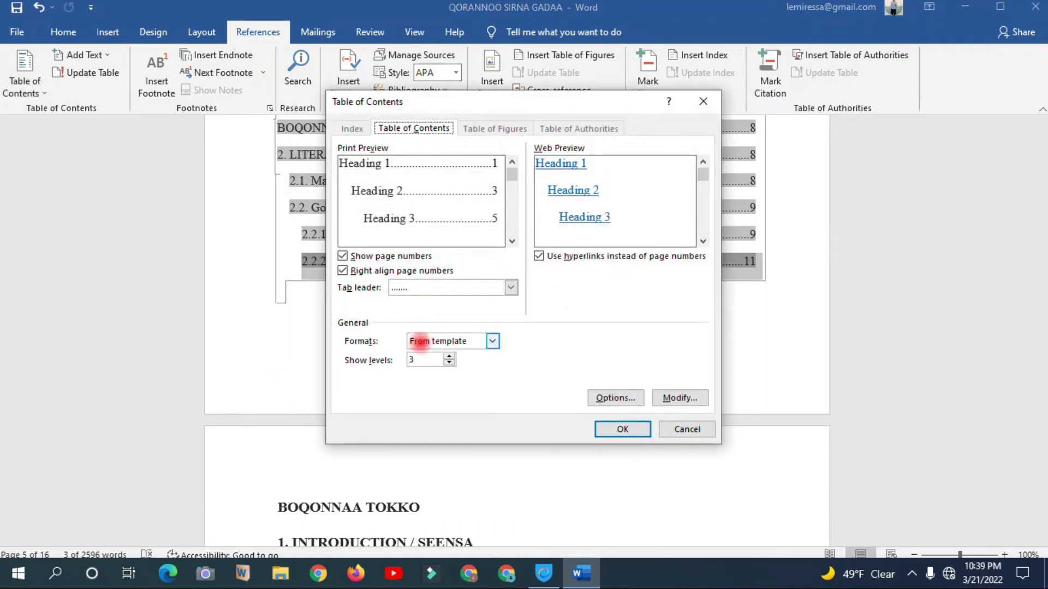
left_click(419, 360)
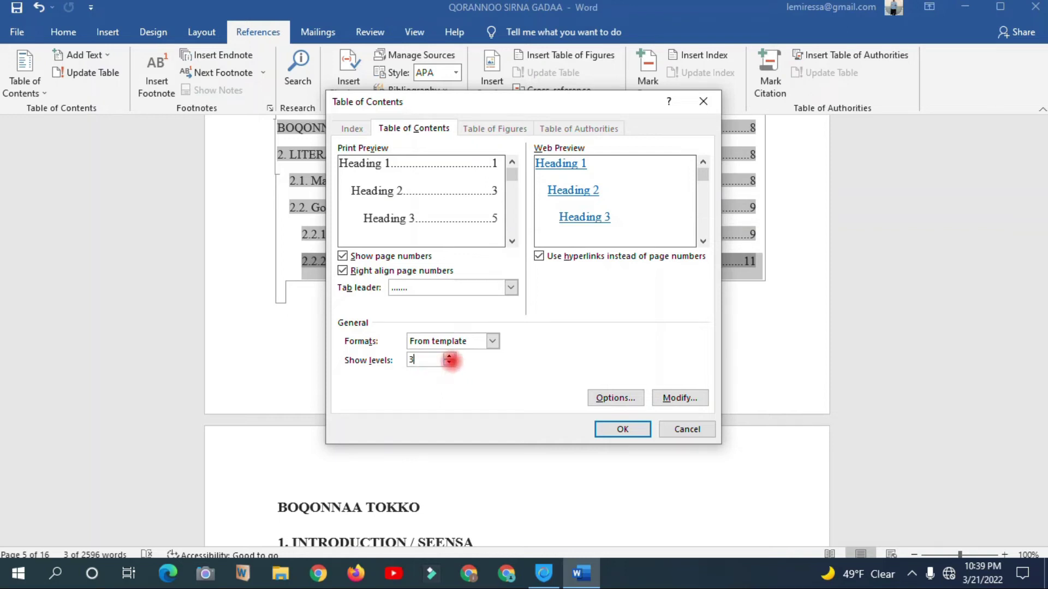
left_click(449, 363)
left_click(449, 357)
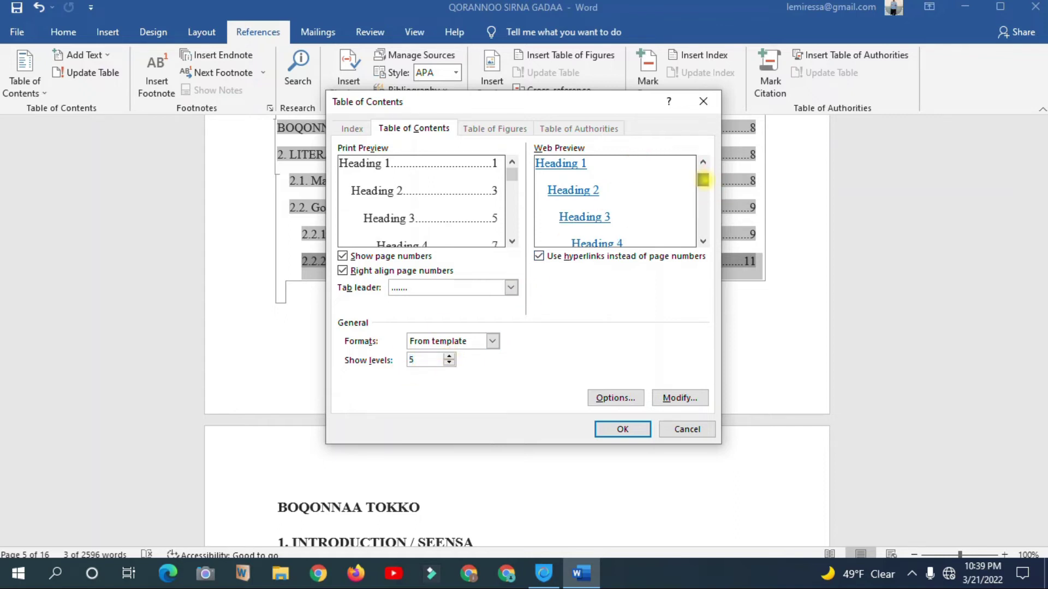
left_click_drag(702, 179, 703, 199)
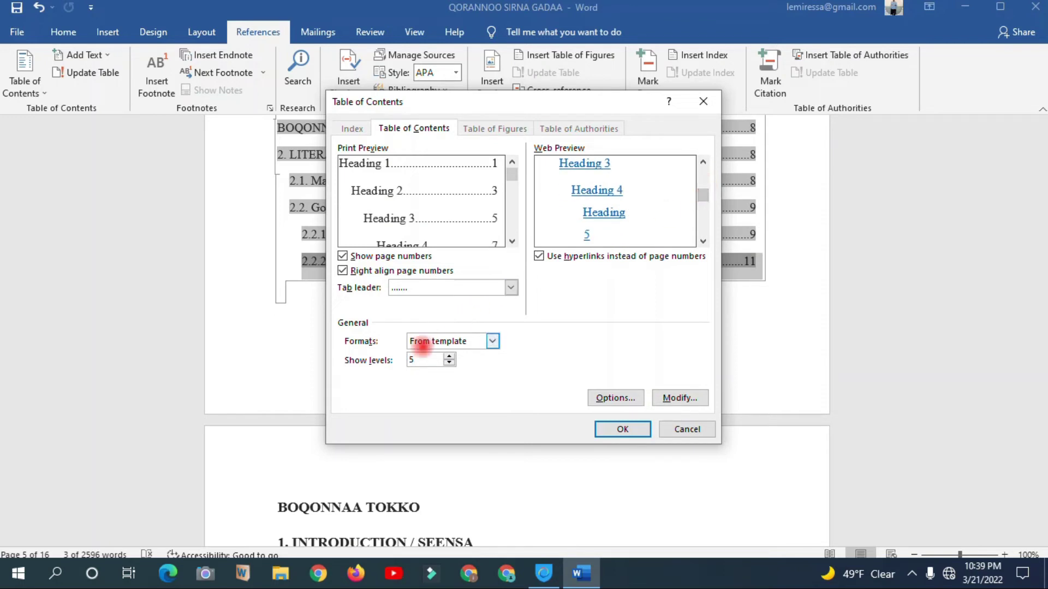
left_click(448, 355)
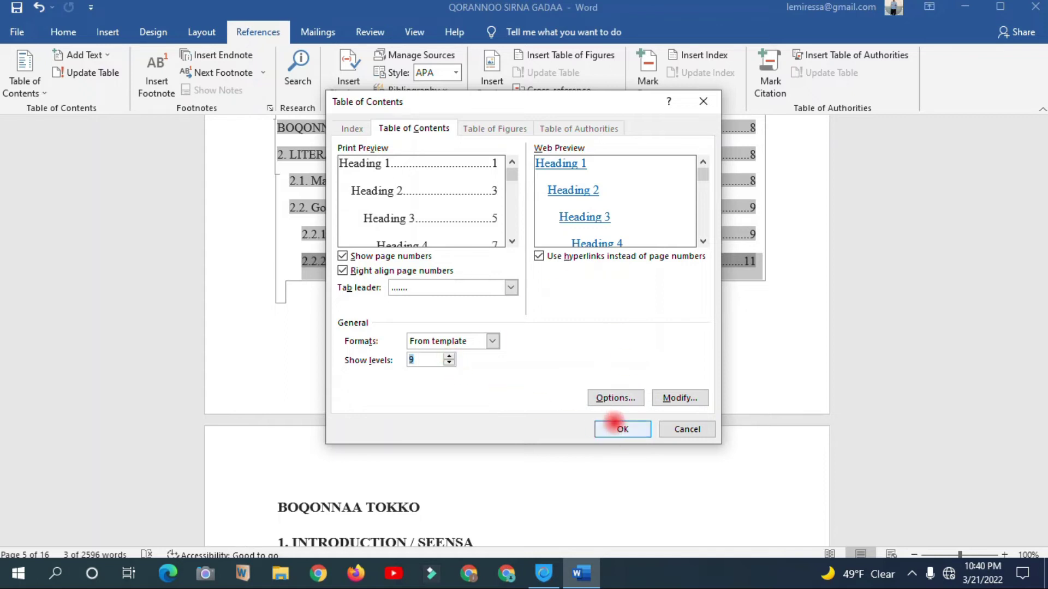
left_click(620, 429)
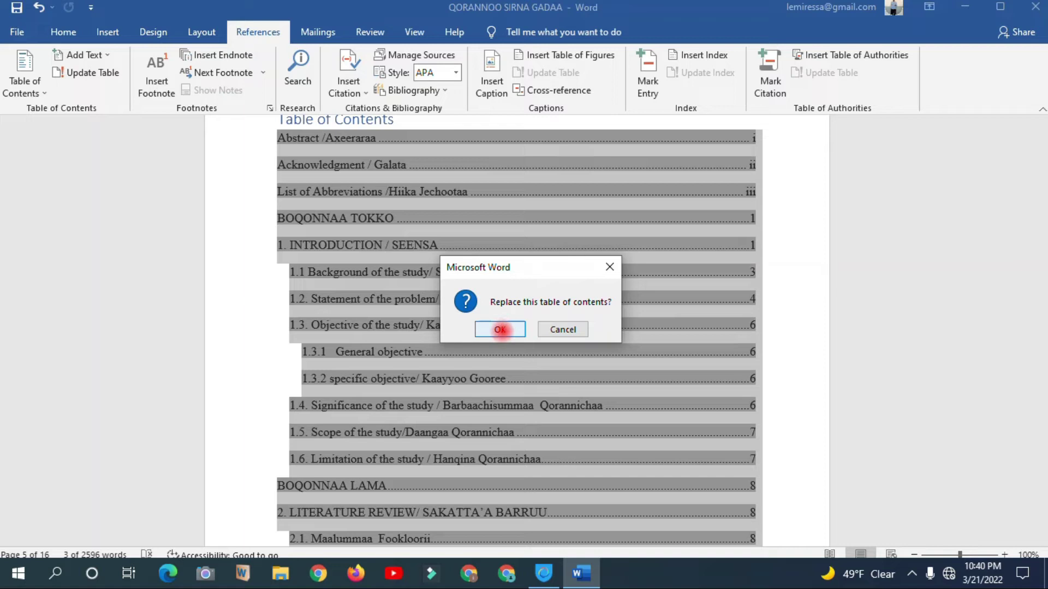
left_click(499, 329)
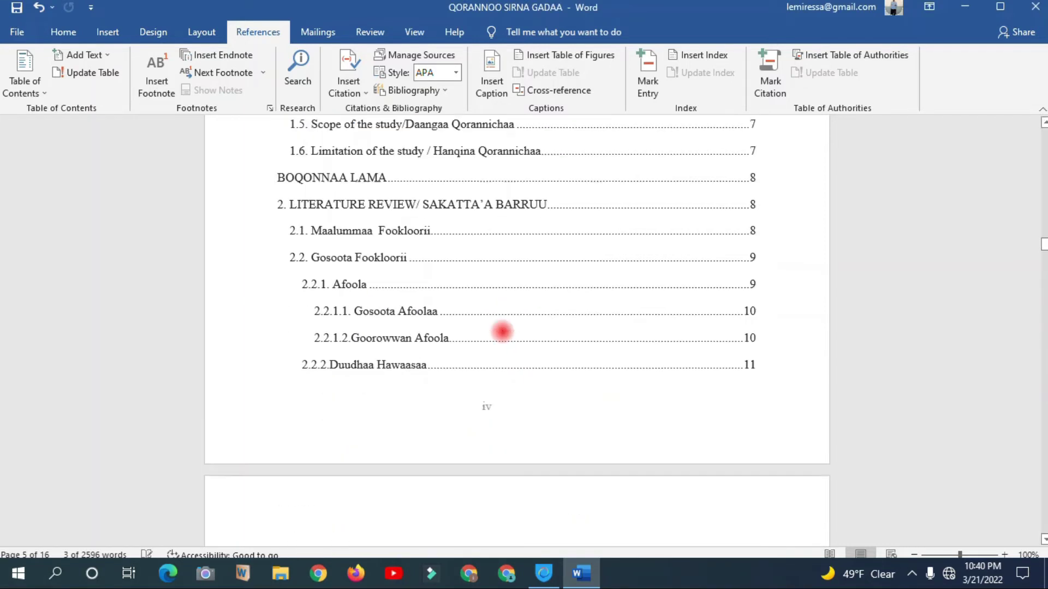
Examine the fourth-level entries 2.2.1.1 and 2.2.1.2 under "2.2.1. Afoola" in the table of contents.
scroll(442, 329, "down", 3)
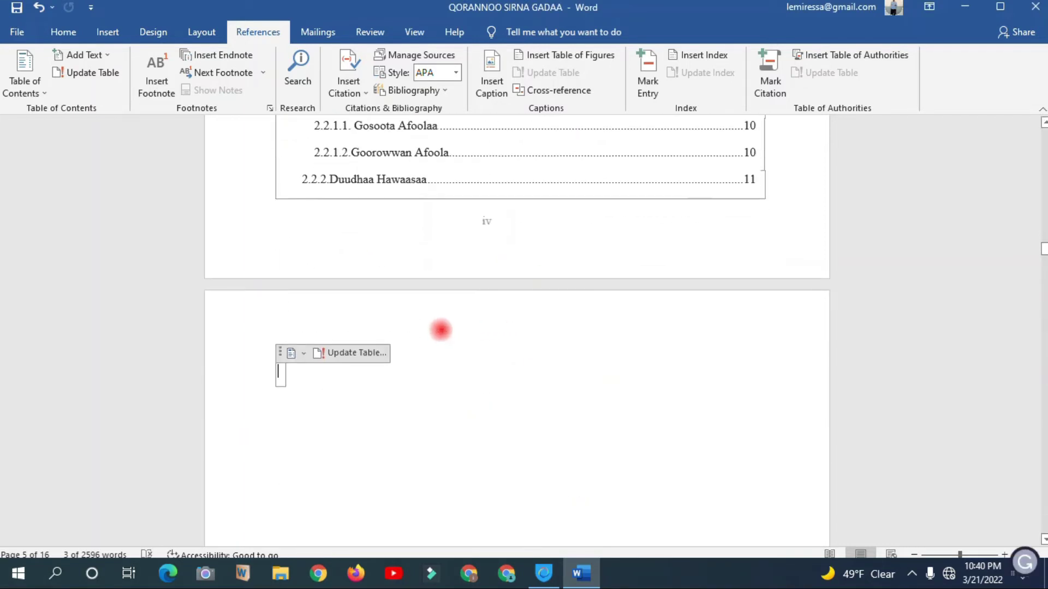
scroll(362, 393, "up", 3)
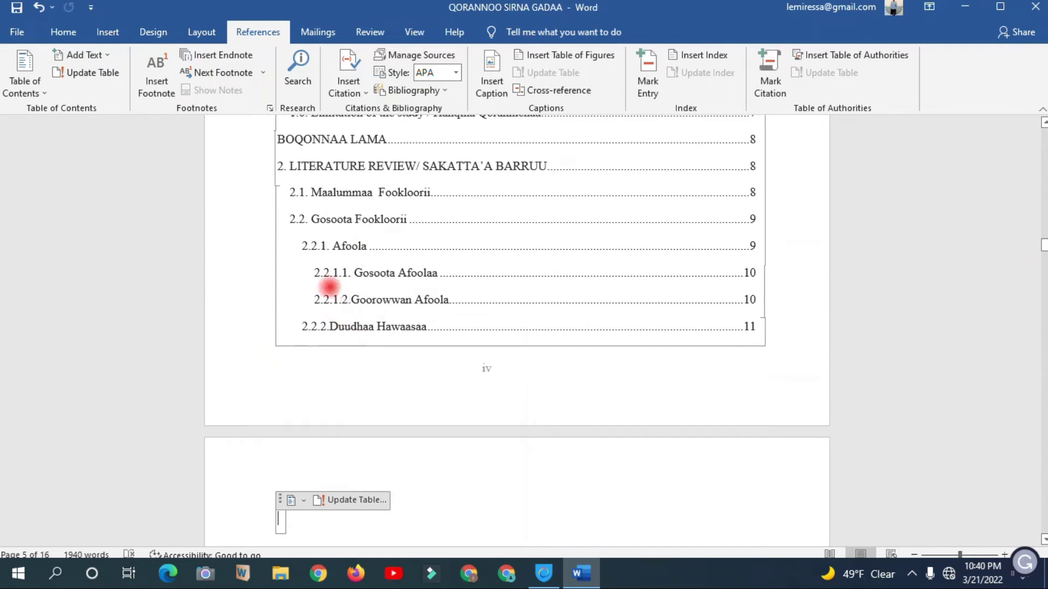
scroll(316, 273, "up", 1)
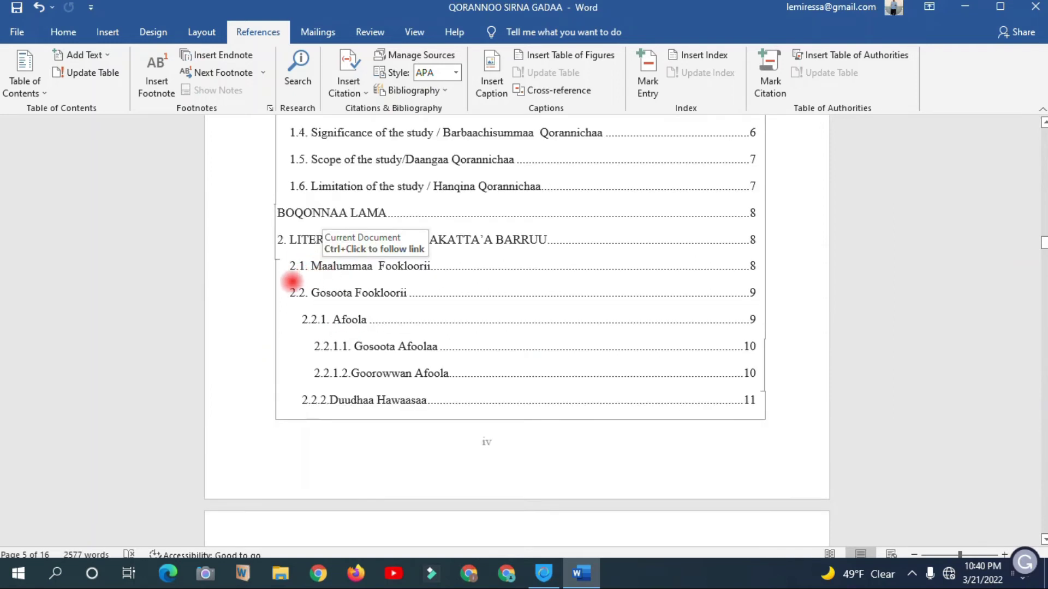
left_click_drag(303, 318, 345, 349)
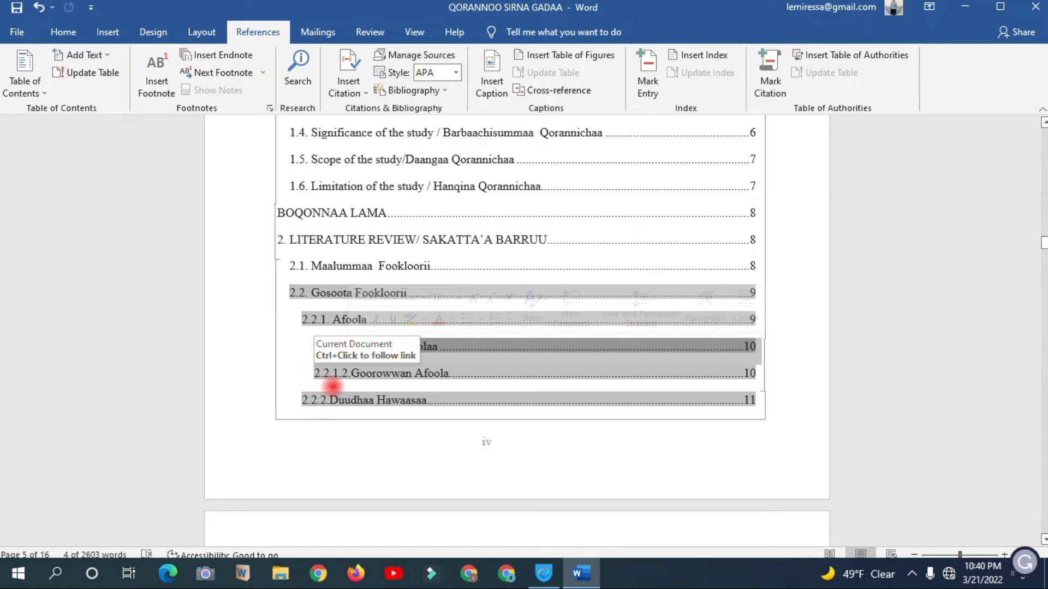
mouse_move(350, 374)
left_mouse_down()
mouse_move(318, 360)
mouse_move(335, 371)
left_mouse_up()
left_click(338, 374)
Regenerate the custom table of contents with the shown levels kept at 9, replacing the existing table.
left_click(24, 76)
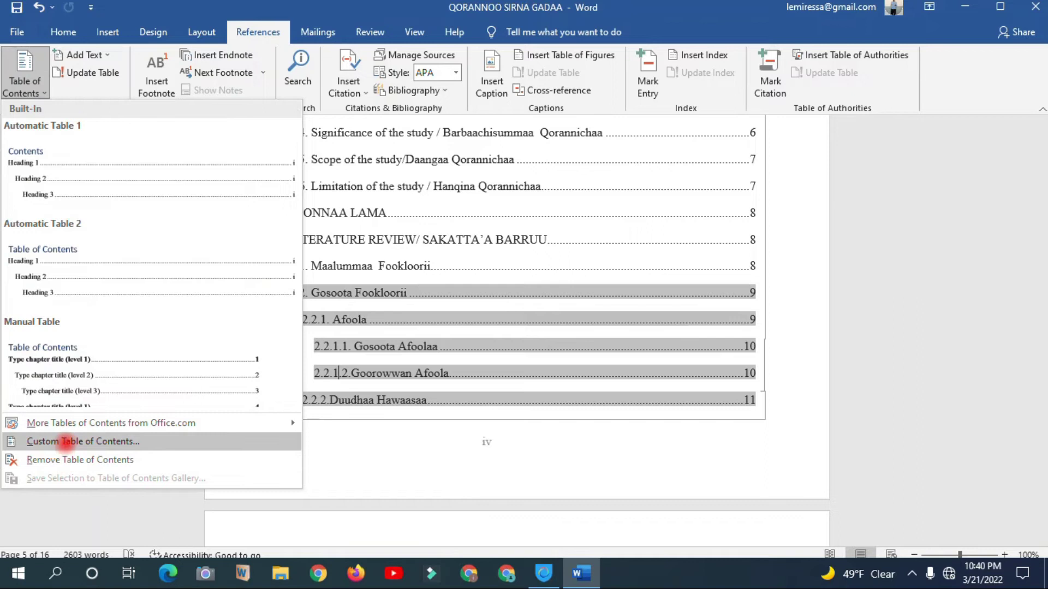
left_click(65, 441)
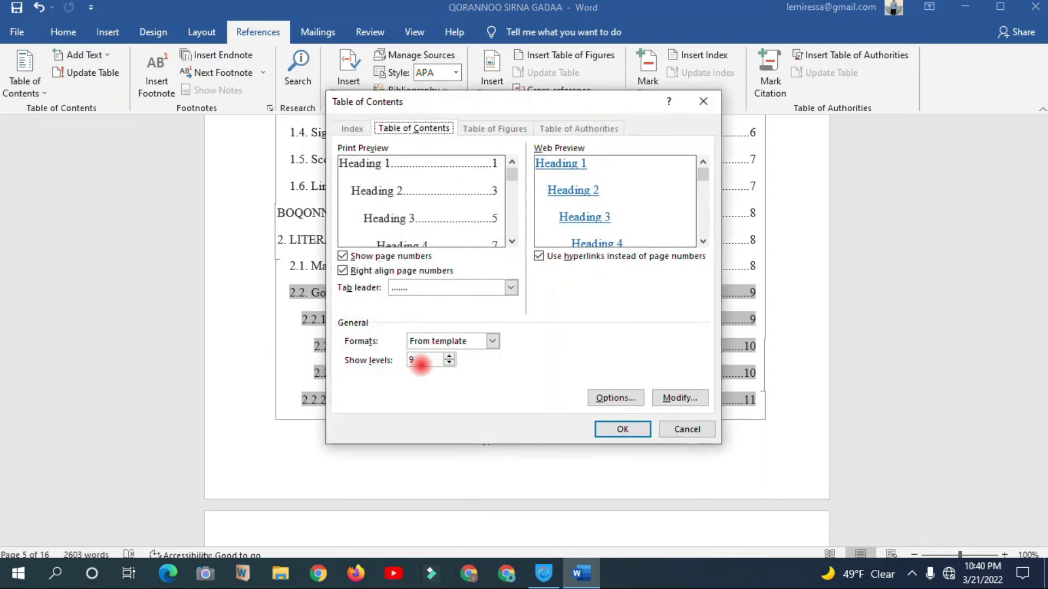
left_click(447, 357)
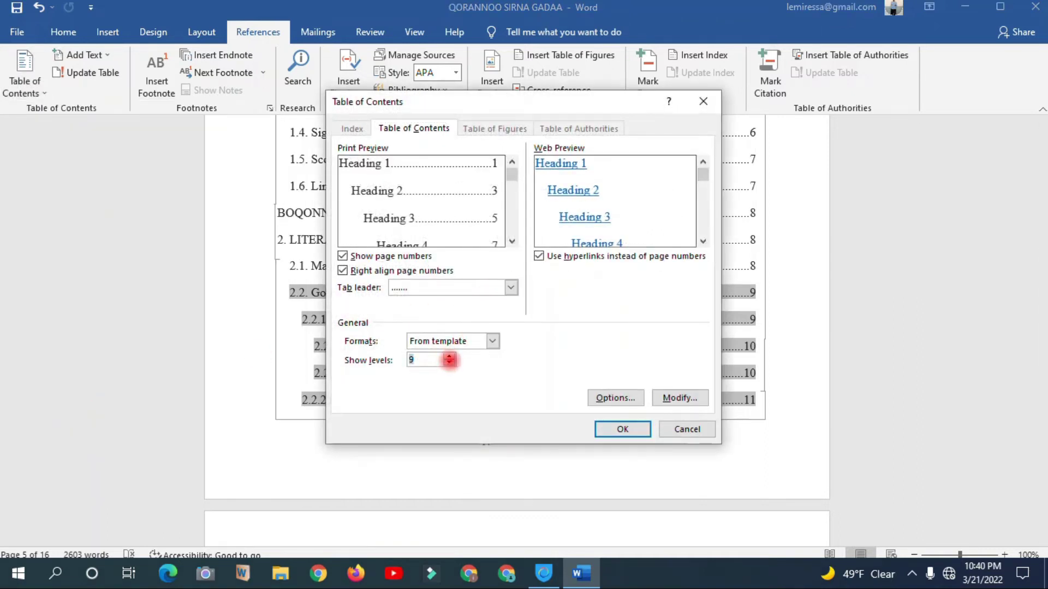
left_click(449, 357)
left_click(614, 426)
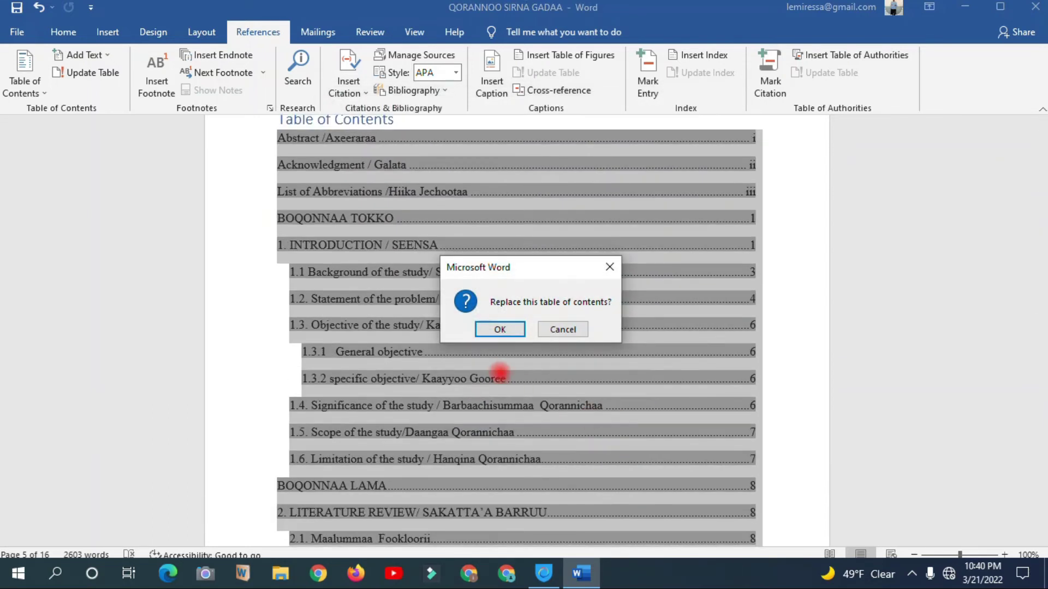
left_click(500, 328)
scroll(475, 289, "down", 4)
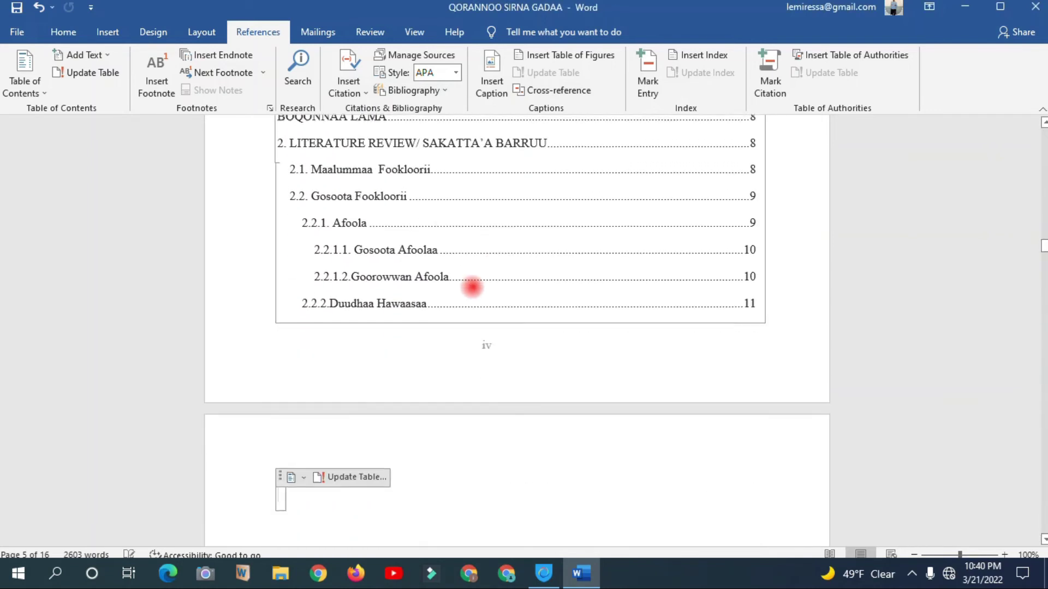
Review the table of contents from its title through the front-matter and chapter one entries.
scroll(472, 284, "up", 9)
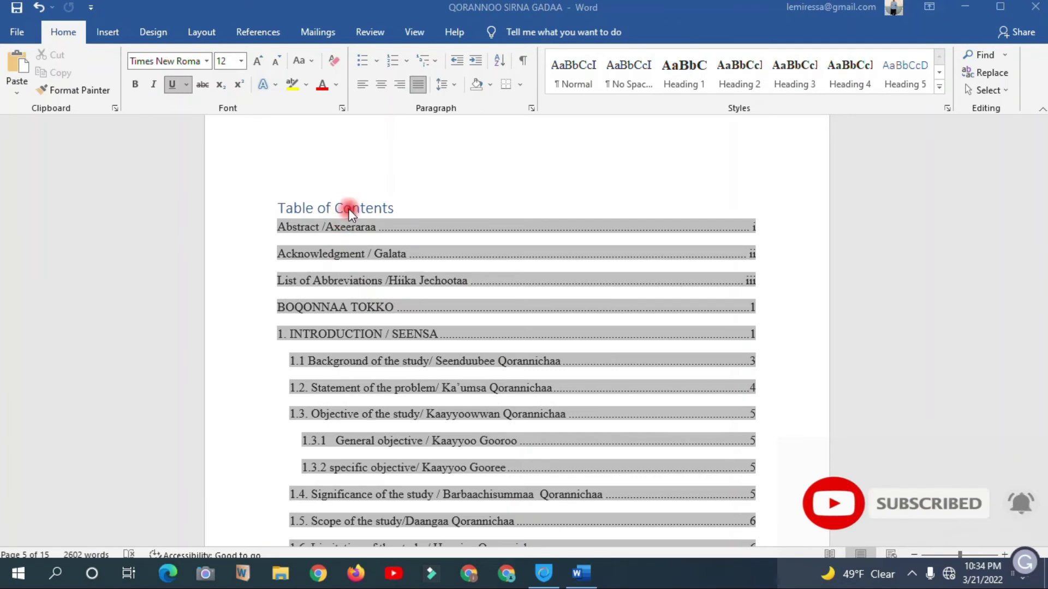
double_click(345, 207)
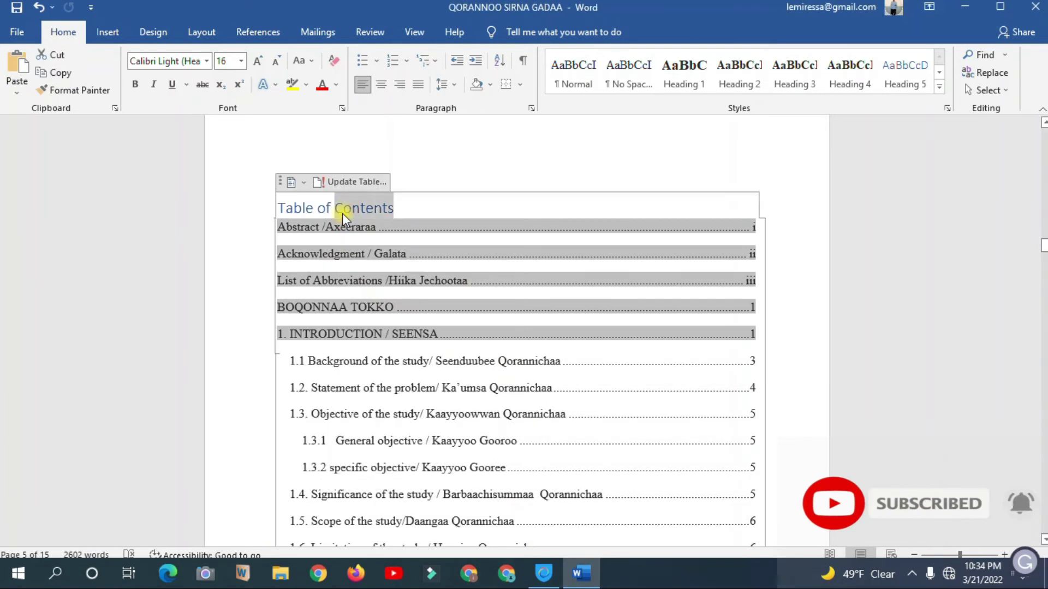
triple_click(343, 215)
double_click(342, 214)
double_click(343, 214)
left_click(320, 227)
scroll(467, 362, "down", 3)
scroll(468, 361, "up", 4)
scroll(444, 328, "up", 1)
scroll(429, 313, "down", 2)
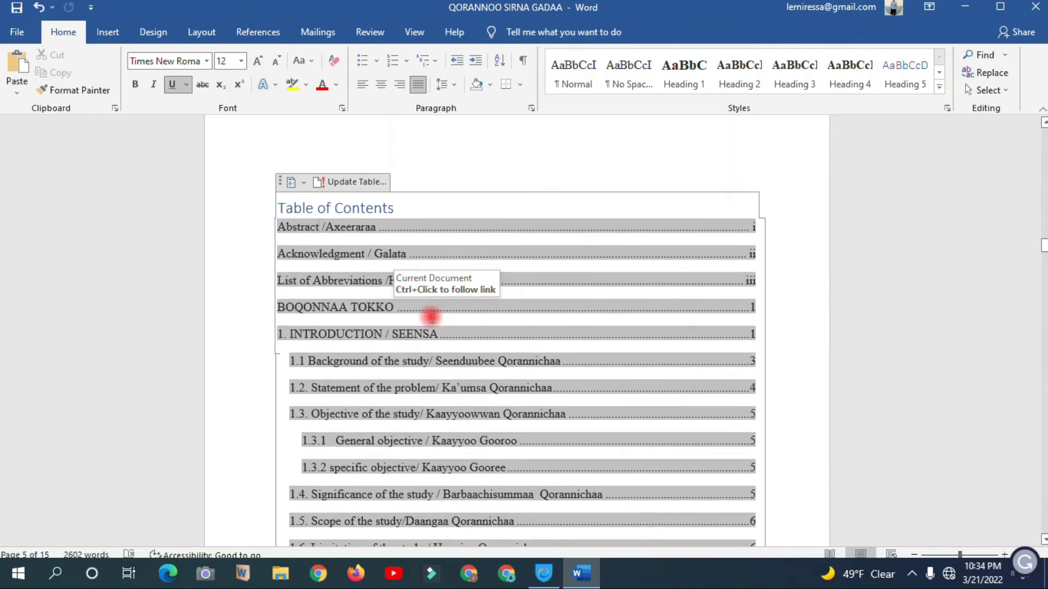
scroll(431, 316, "down", 3)
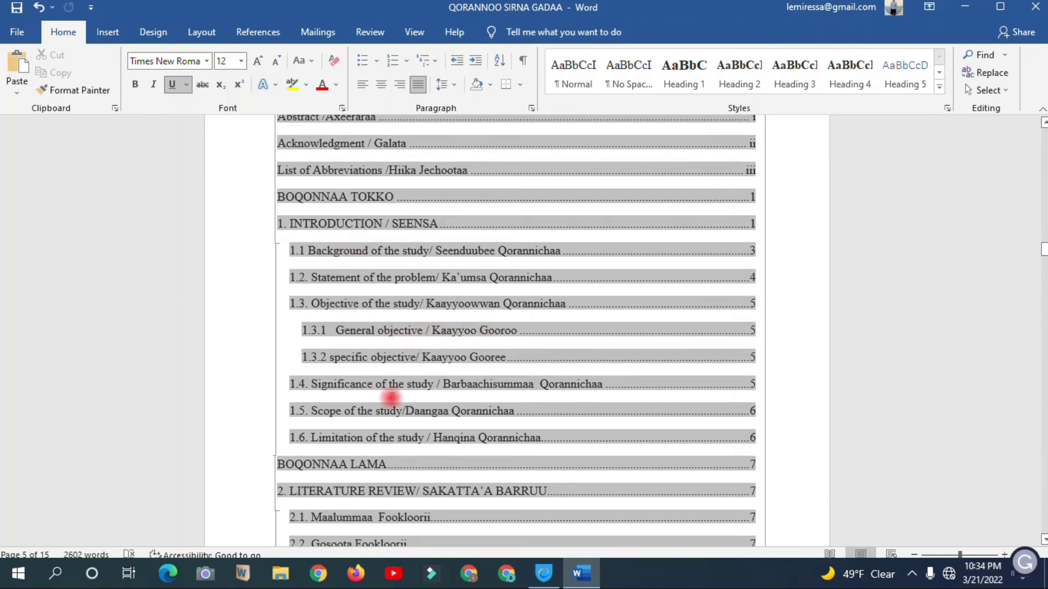
Follow the 1.3.1 entry to its heading in the body and delete "/ Kaayyoo Gooroo", leaving "General objective".
left_click(395, 330)
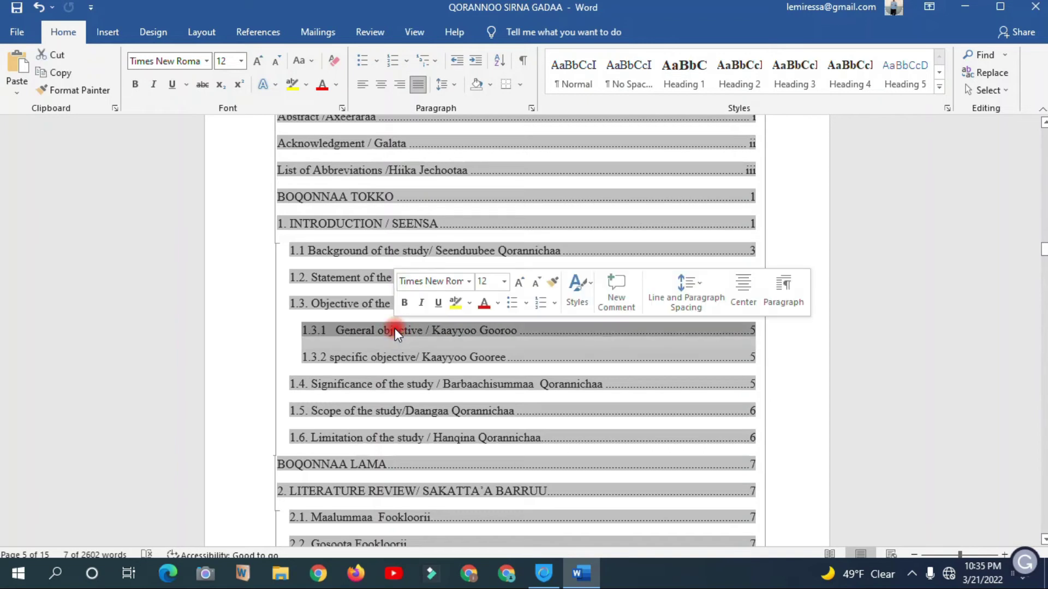
left_click(395, 330, "ctrl")
scroll(396, 328, "down", 1)
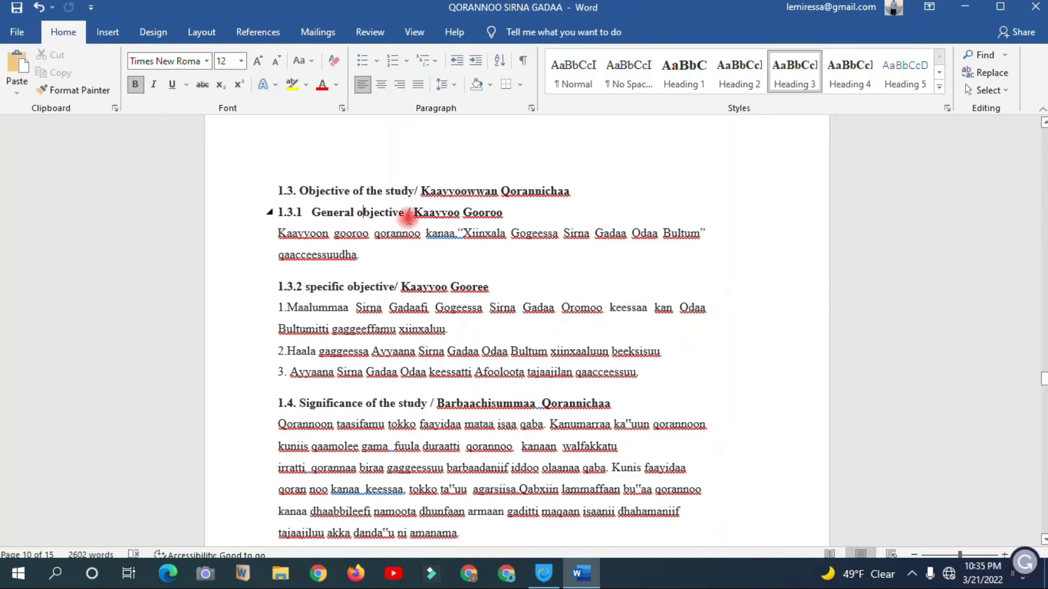
triple_click(384, 214)
left_click(390, 213)
left_click_drag(507, 218, 408, 211)
key("Delete")
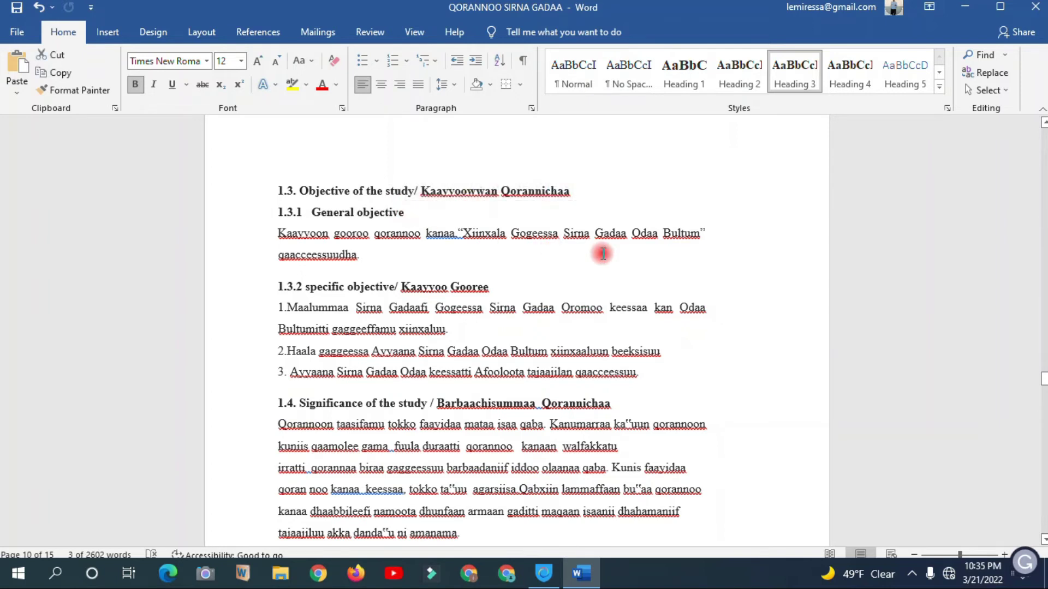
Update the entire table of contents and check the text and page number of the "1.3.1 General objective" entry.
scroll(603, 254, "up", 10)
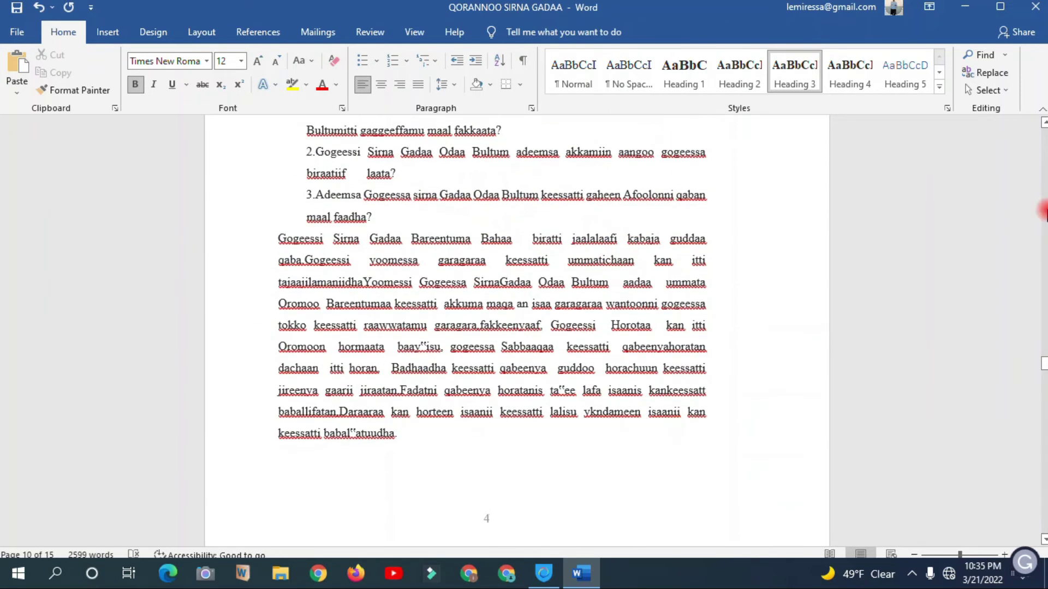
left_click_drag(1043, 366, 1030, 261)
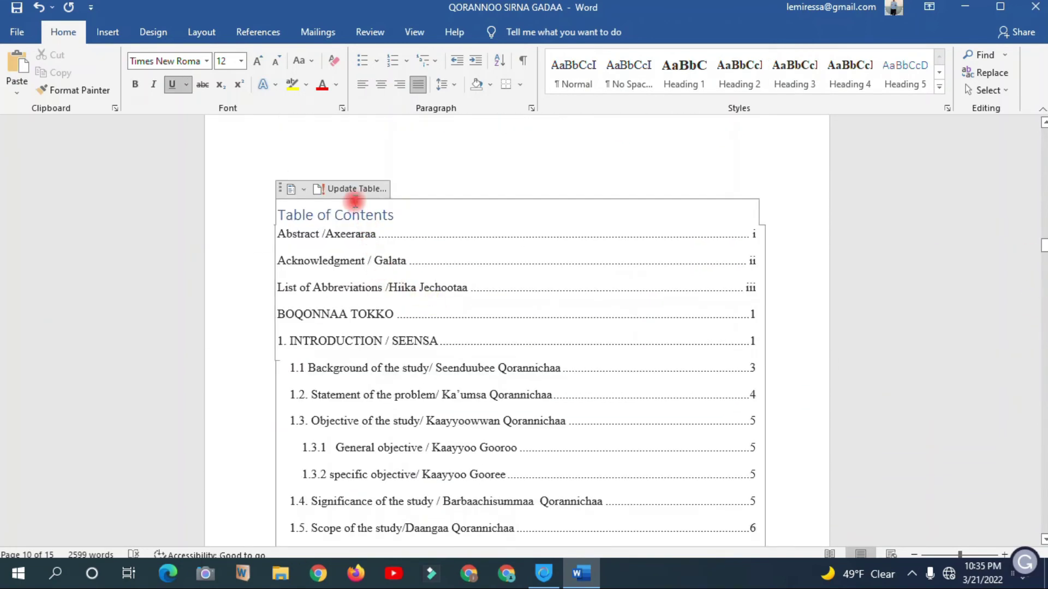
right_click(371, 280)
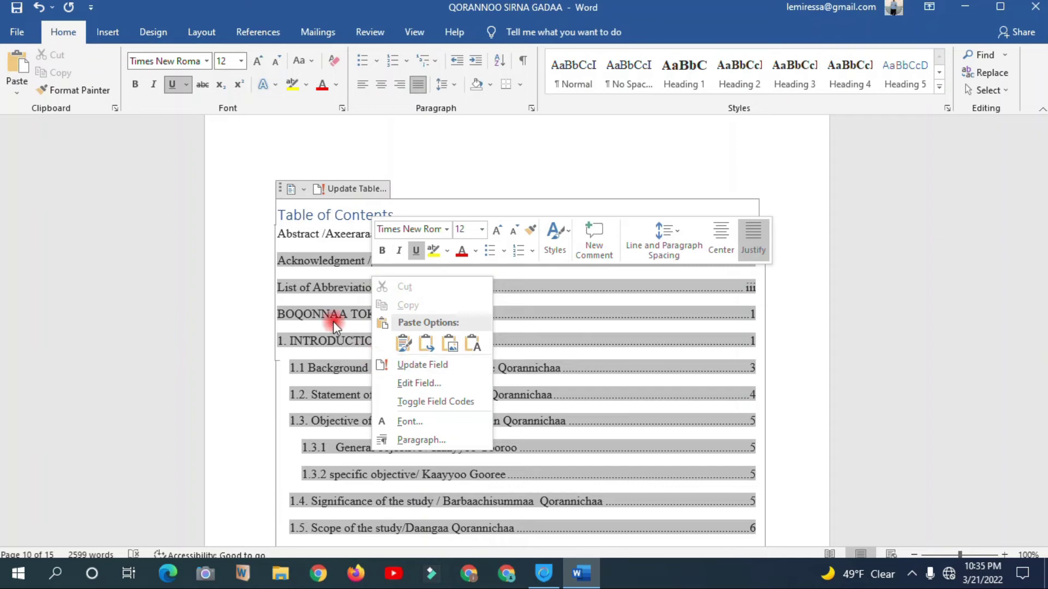
left_click(345, 187)
left_click(349, 188)
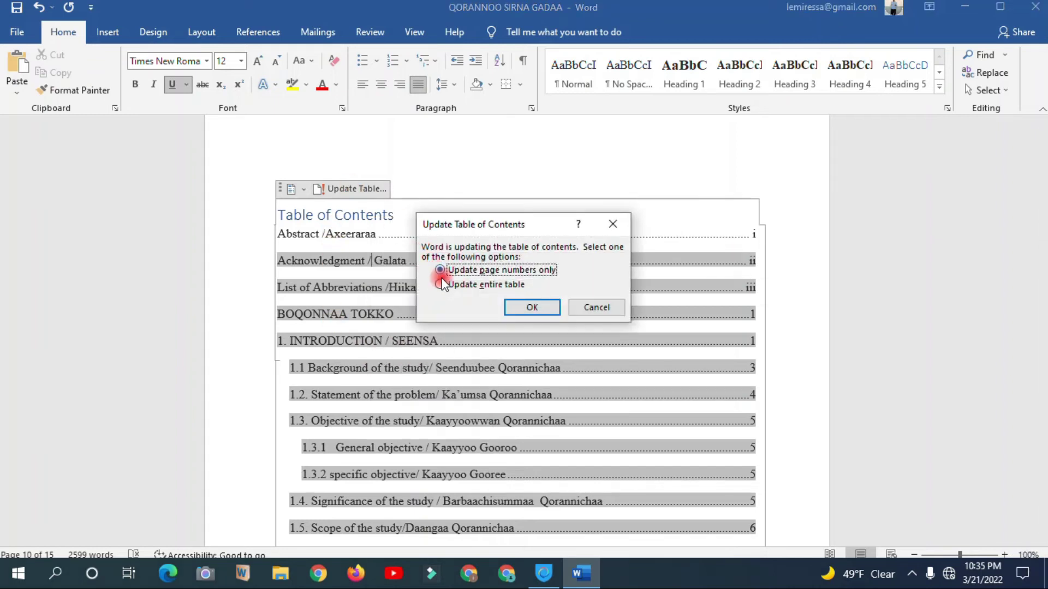
left_click(469, 286)
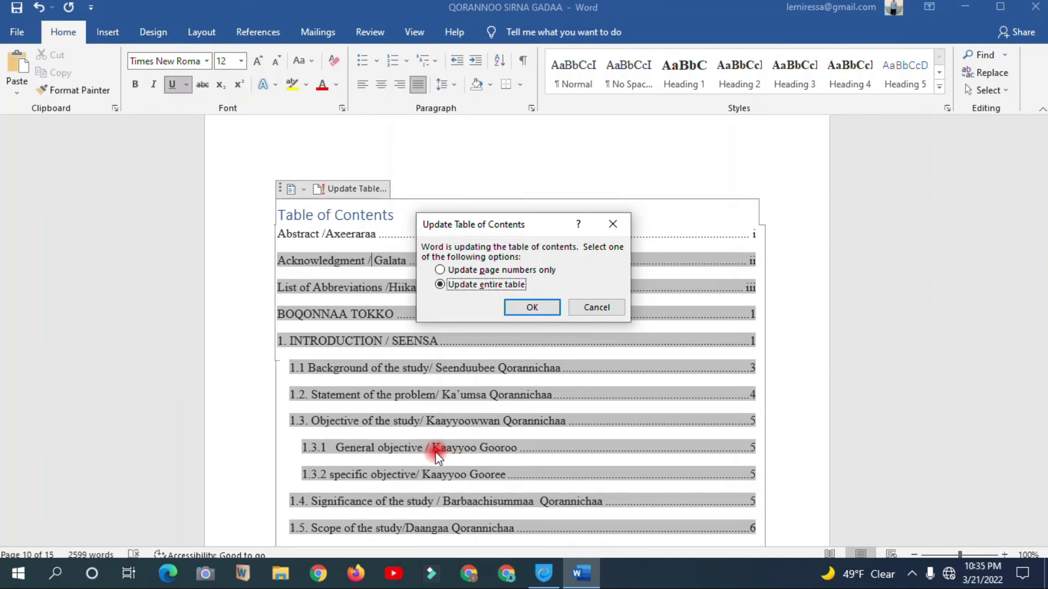
left_click(533, 307)
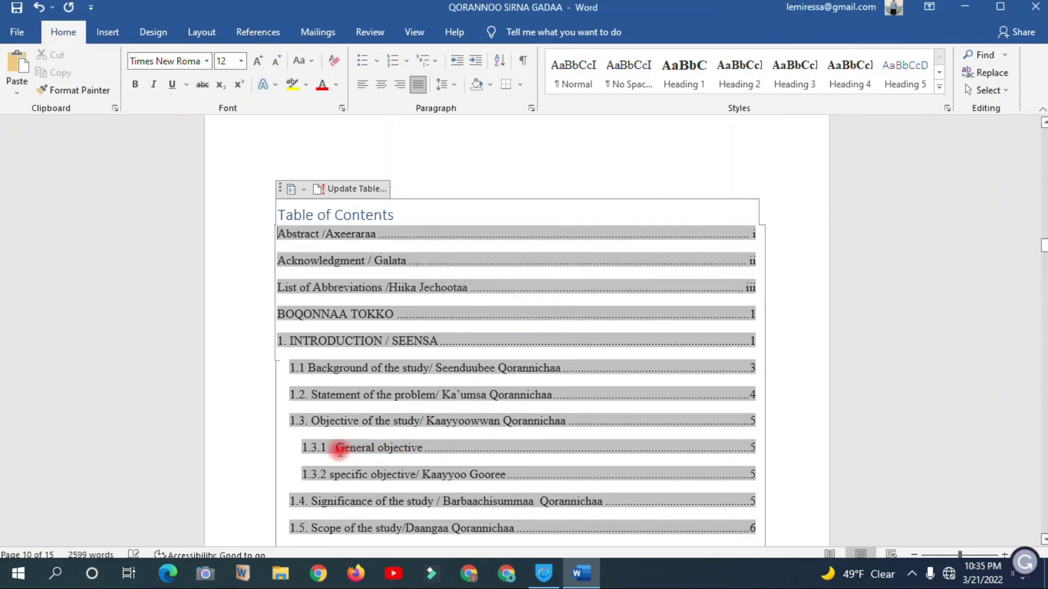
left_click_drag(336, 448, 424, 459)
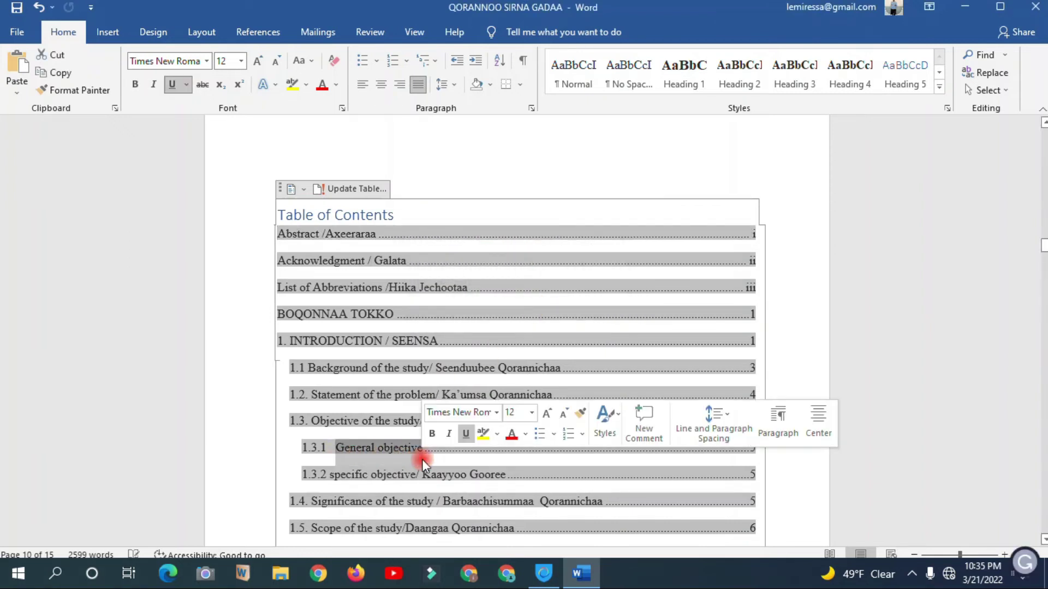
left_click(418, 455)
scroll(419, 431, "down", 2)
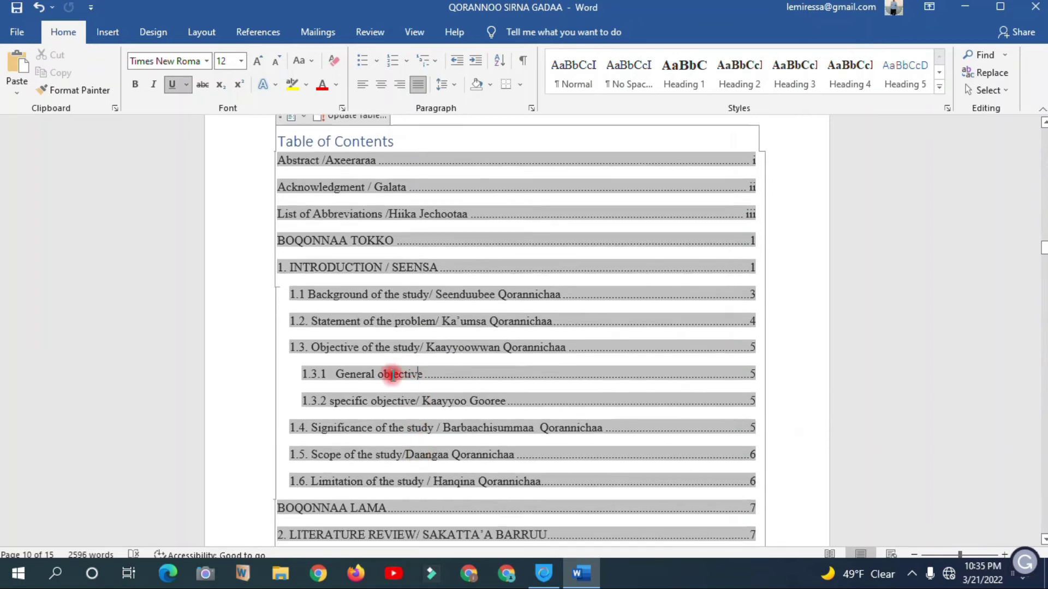
left_click(755, 375)
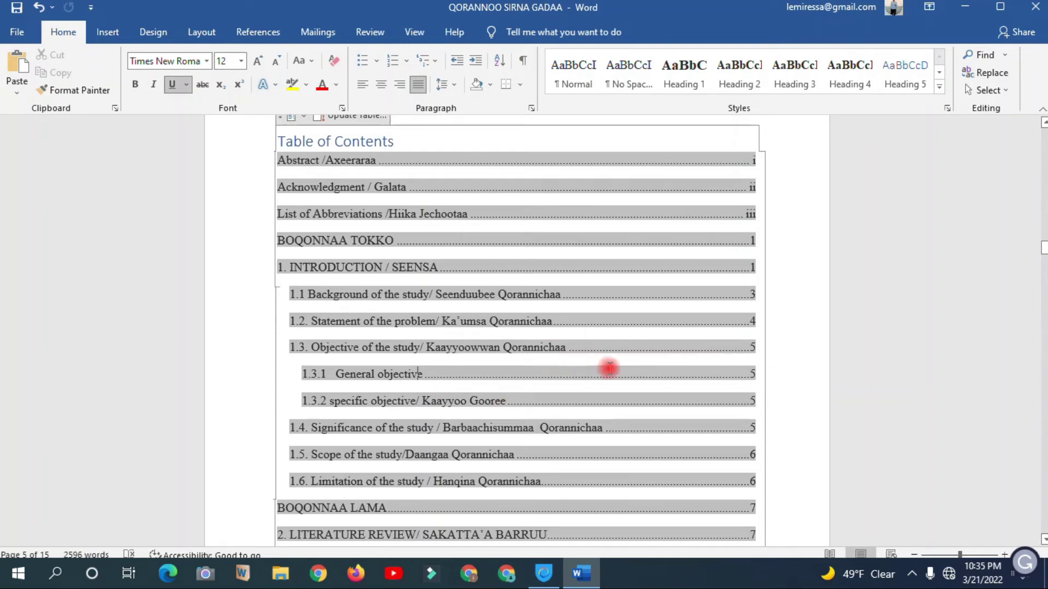
Follow the table of contents link to "1.3. Objective of the study" and insert about ten blank lines before that heading.
left_click(441, 379, "ctrl")
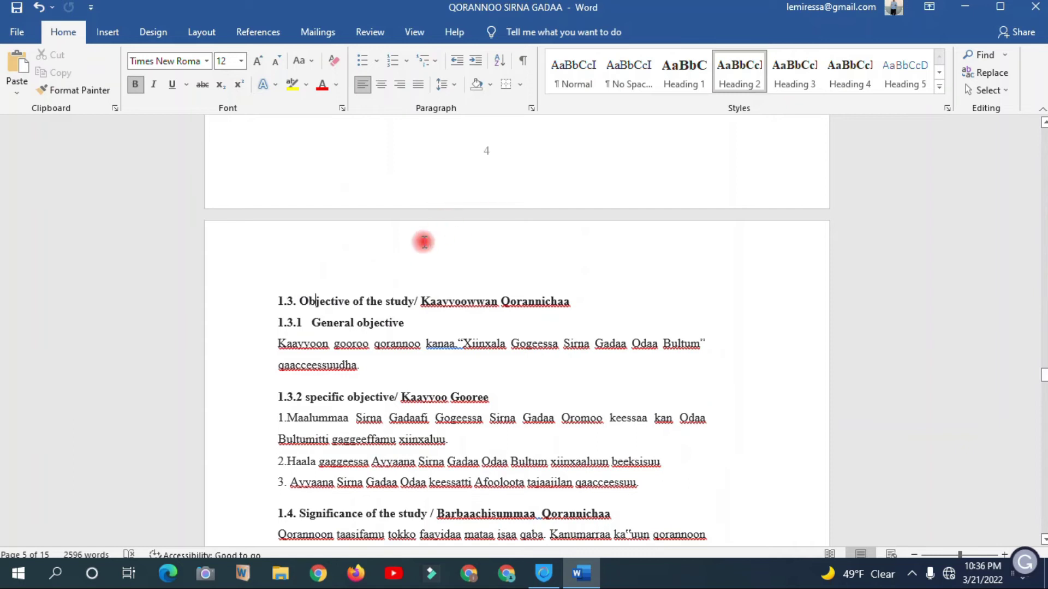
left_click(484, 121)
key("Return")
key("Return")
key("Return")
key("Return")
key("Return")
key("Return")
key("Return")
key("Return")
key("Return")
key("Return")
scroll(487, 295, "down", 10)
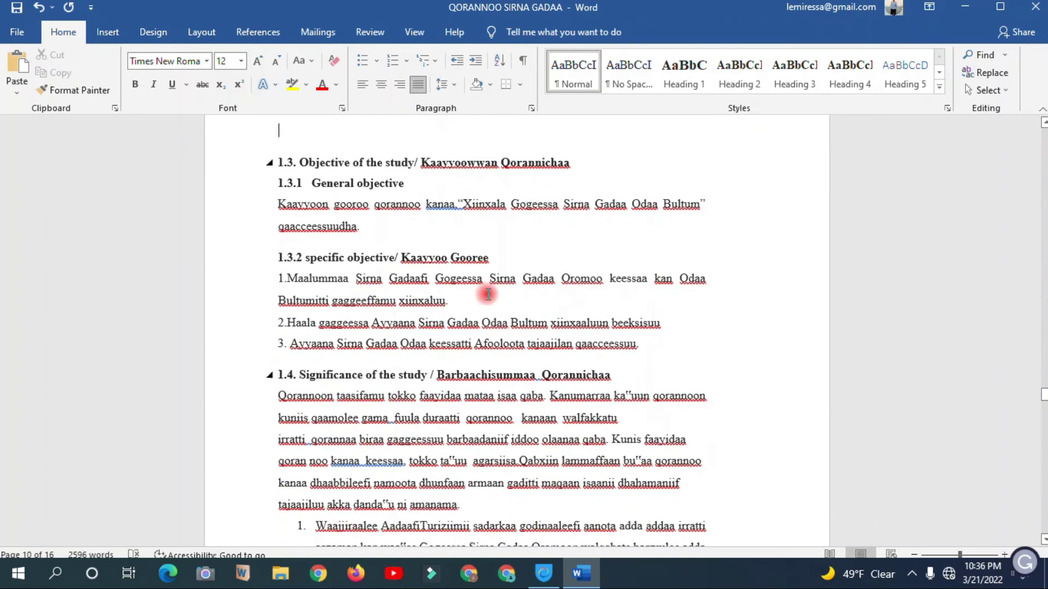
Return to the table of contents and select the entries from "1.3. Objective of the study" through 2.2.2 to check their page numbers.
scroll(487, 295, "down", 3)
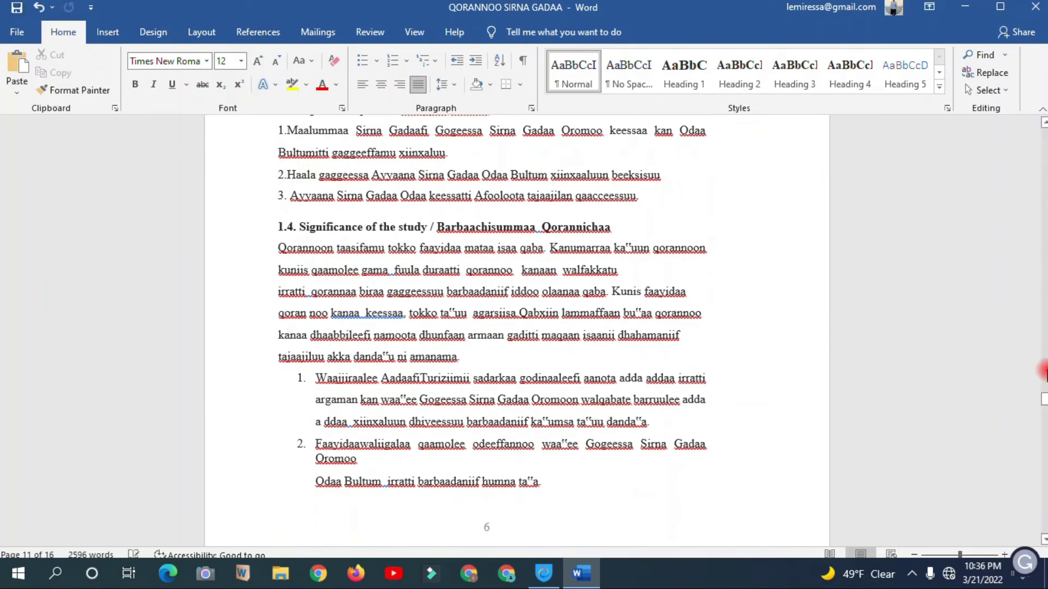
left_click_drag(1042, 398, 1043, 250)
left_click(297, 404)
scroll(296, 404, "down", 2)
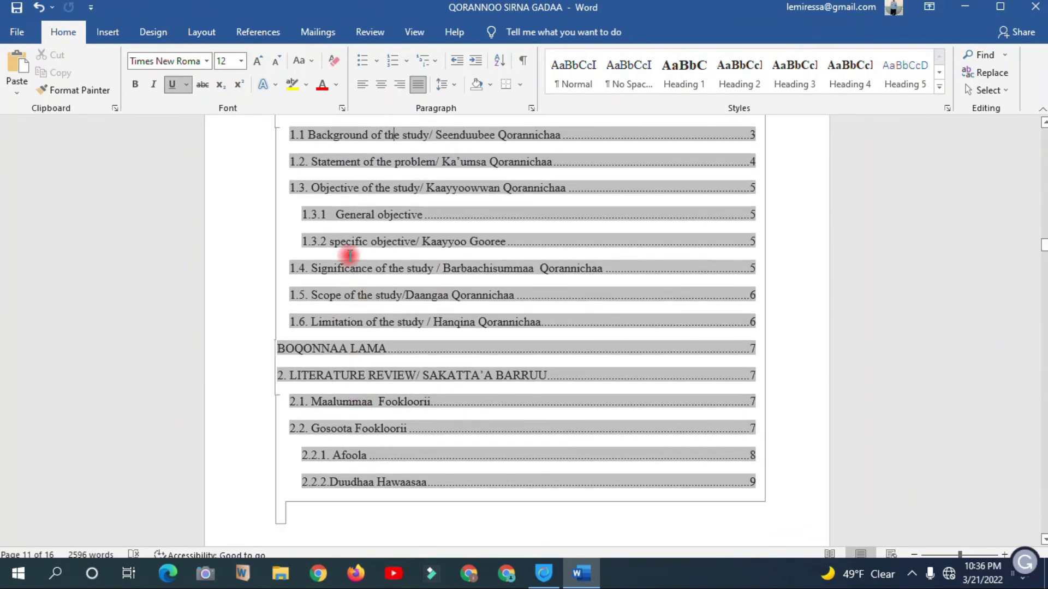
left_click_drag(316, 187, 731, 494)
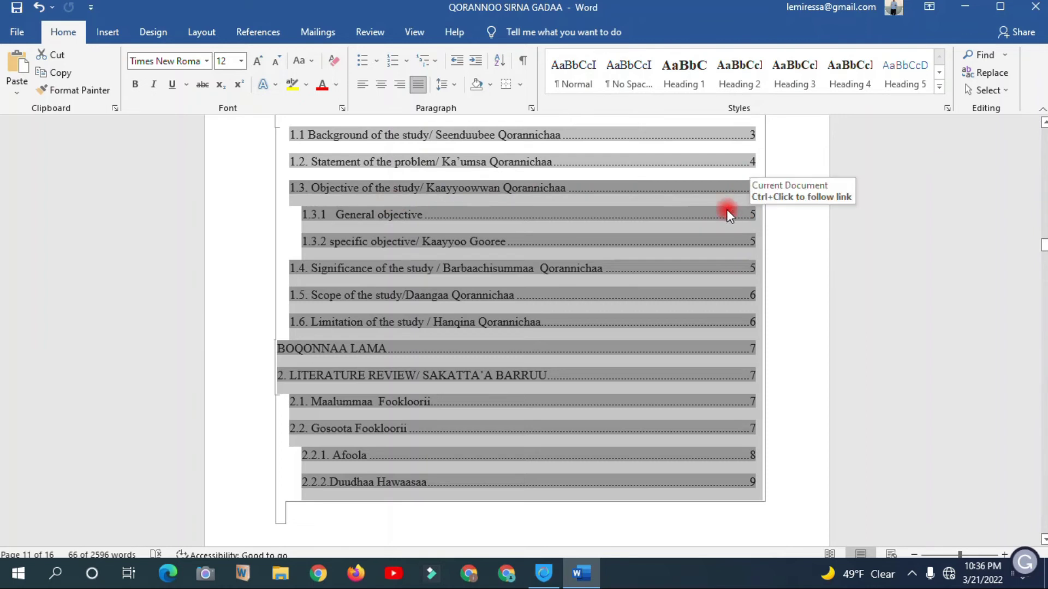
right_click(447, 192)
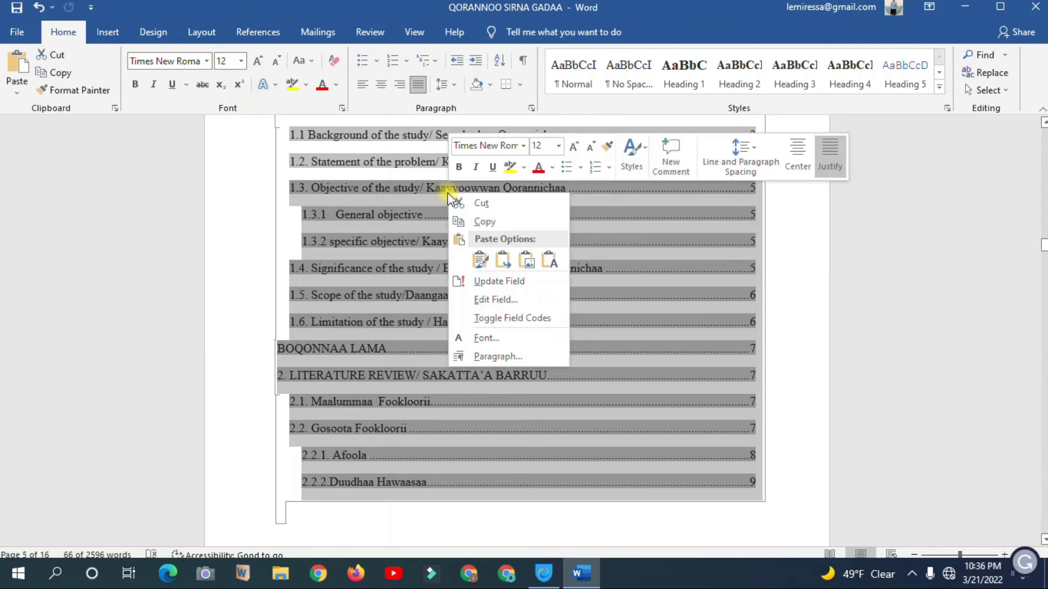
left_click(504, 287)
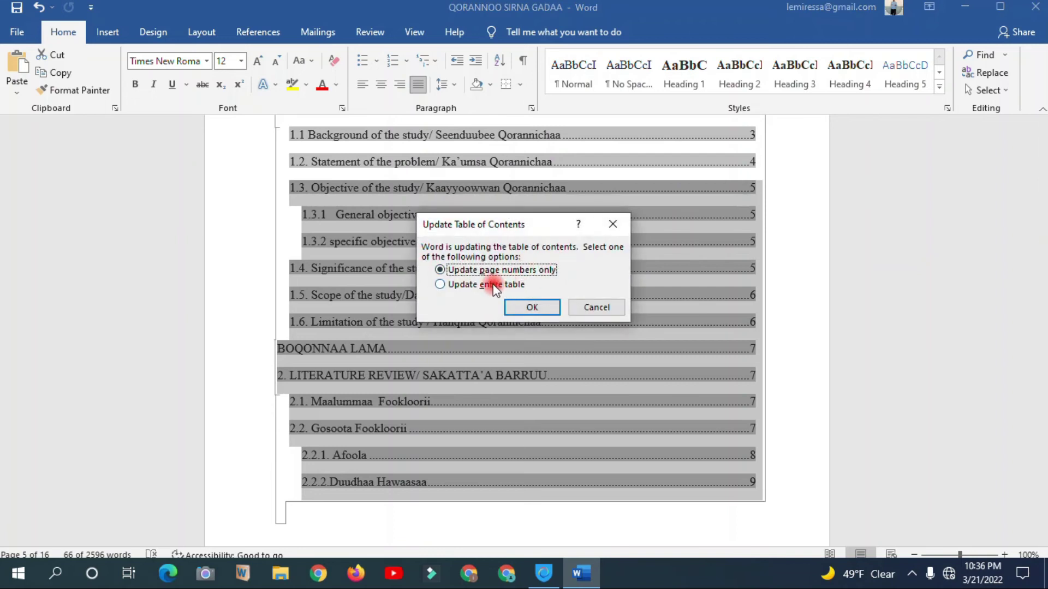
left_click(615, 220)
Update only the page numbers of the table of contents and check those of entries 1.3 through 1.3.2.
scroll(545, 276, "up", 4)
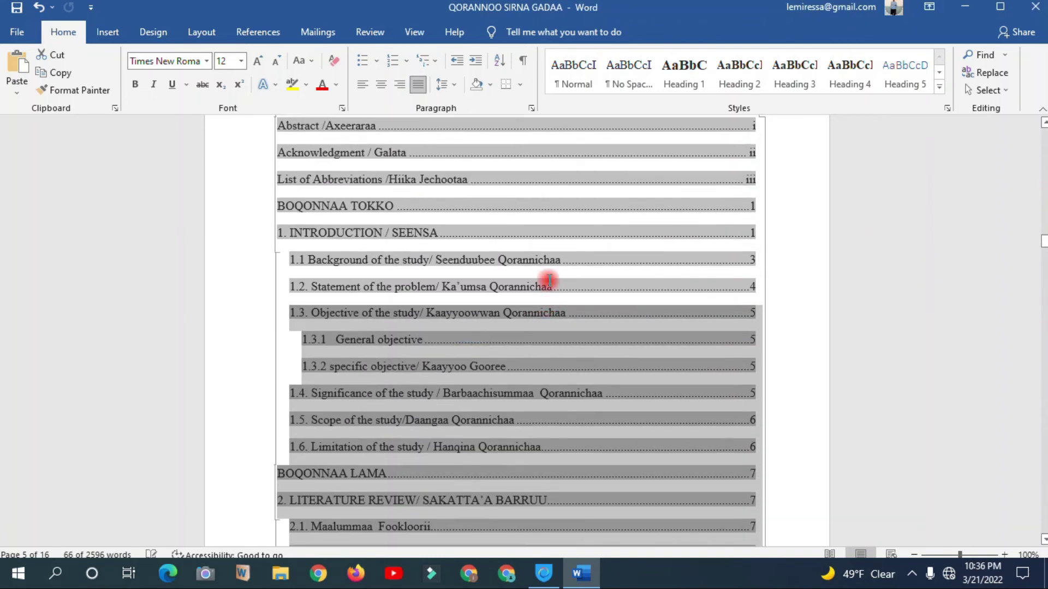
left_click(297, 238)
left_click(368, 140)
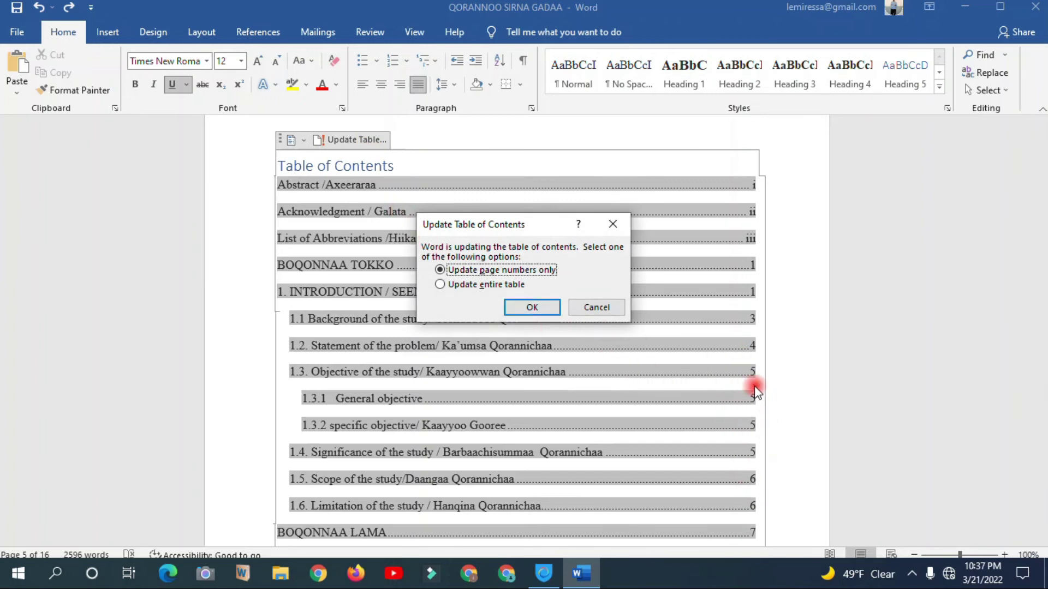
left_click(534, 307)
scroll(753, 371, "down", 1)
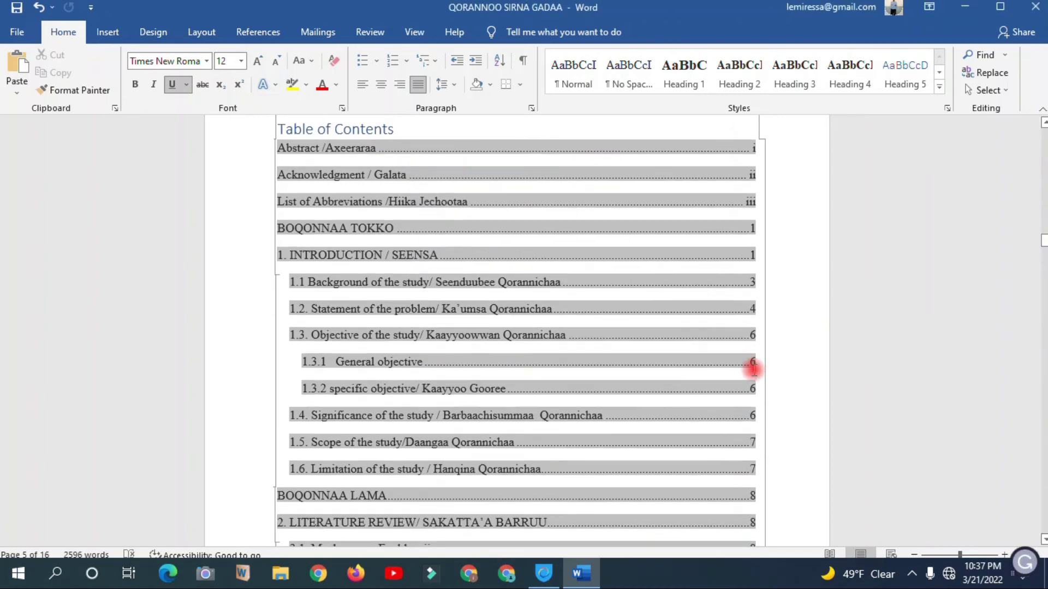
left_click_drag(753, 333, 742, 385)
left_click(742, 386)
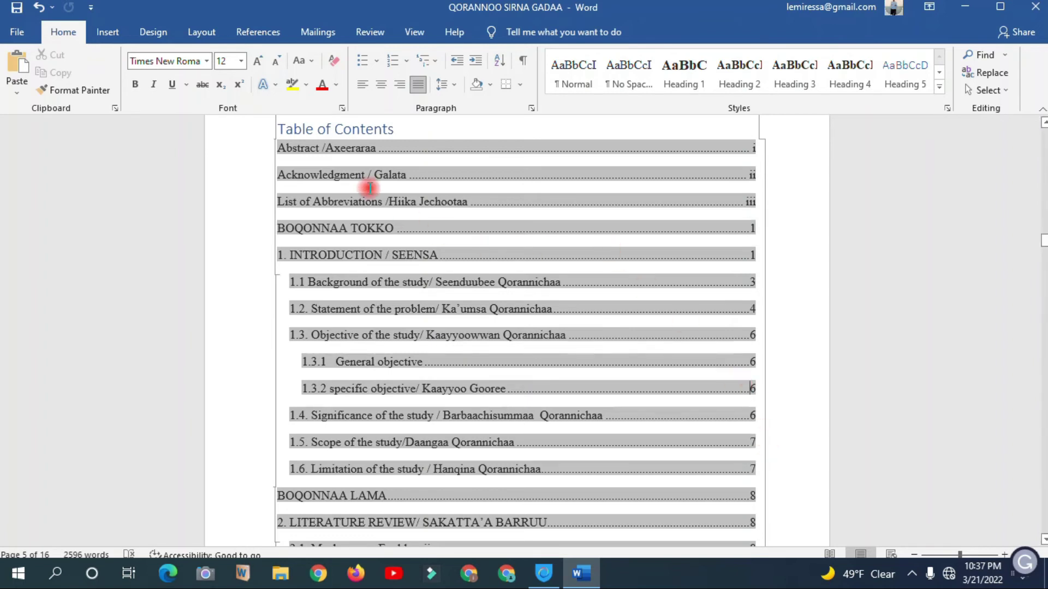
Update the entire table of contents, covering both heading text and page numbers.
right_click(362, 203)
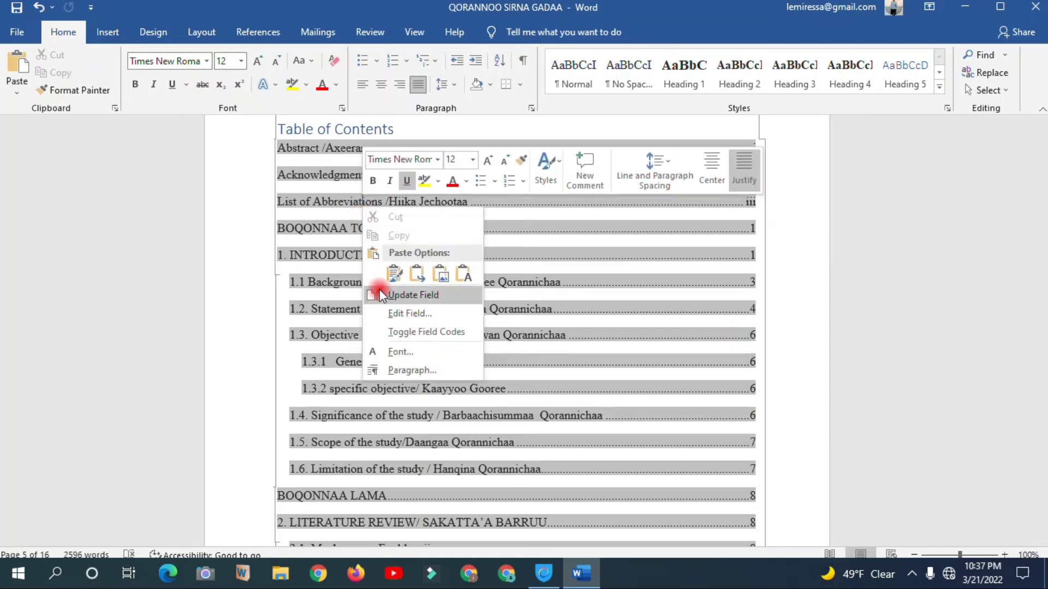
key("Escape")
scroll(327, 205, "up", 3)
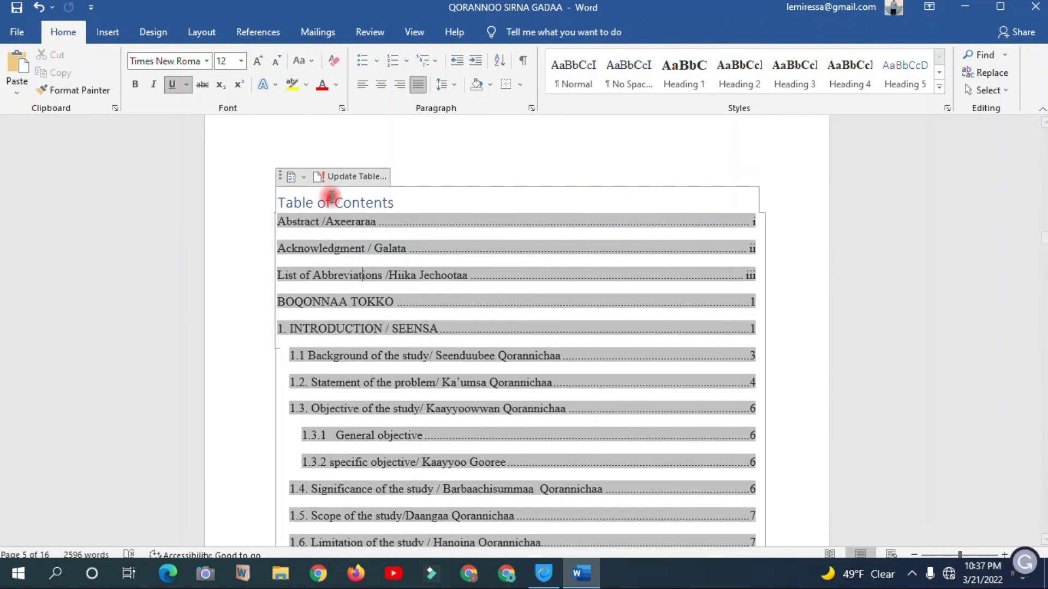
left_click(358, 176)
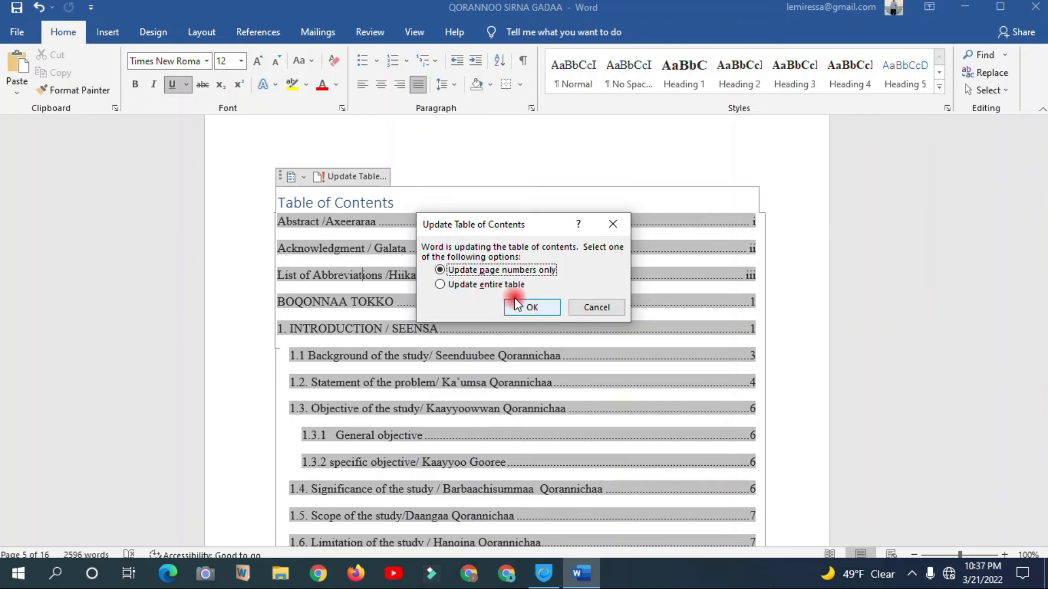
left_click(507, 286)
left_click(525, 308)
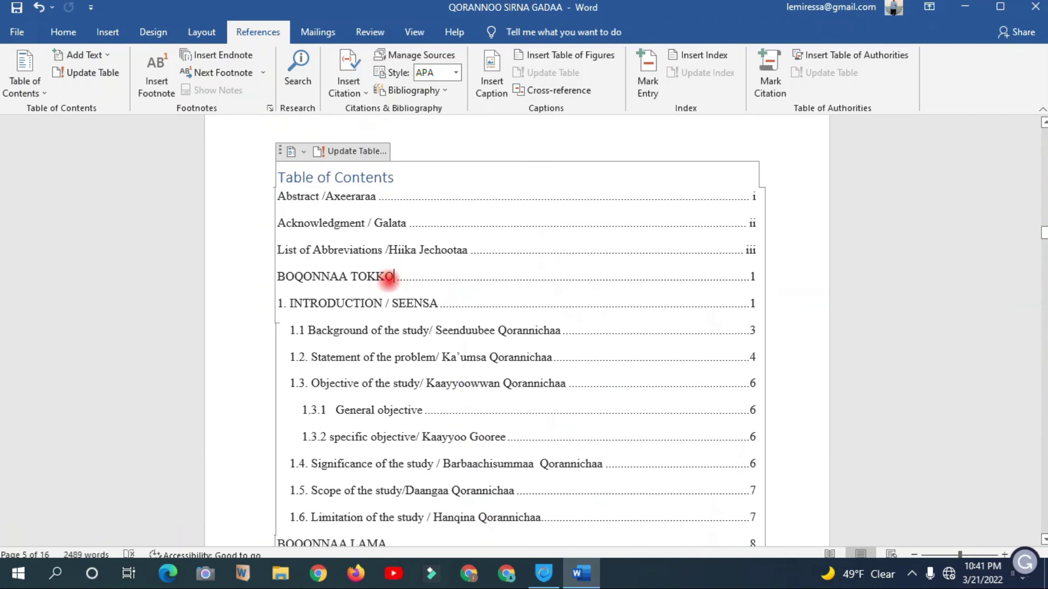
Open the Heading 1 style for modification and try font sizes of 24 pt and 20 pt.
scroll(389, 277, "up", 1)
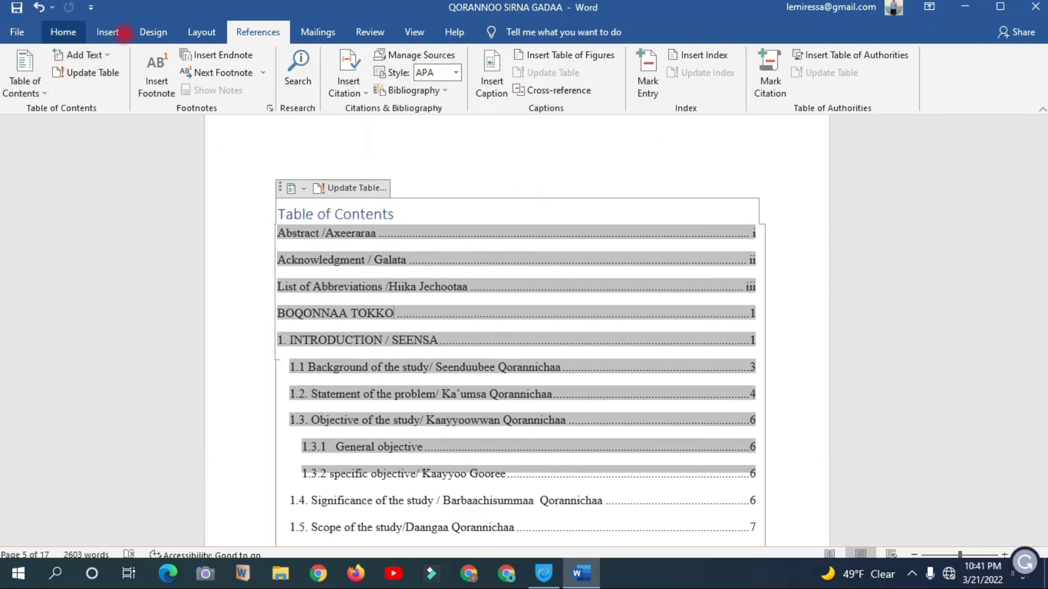
left_click(63, 32)
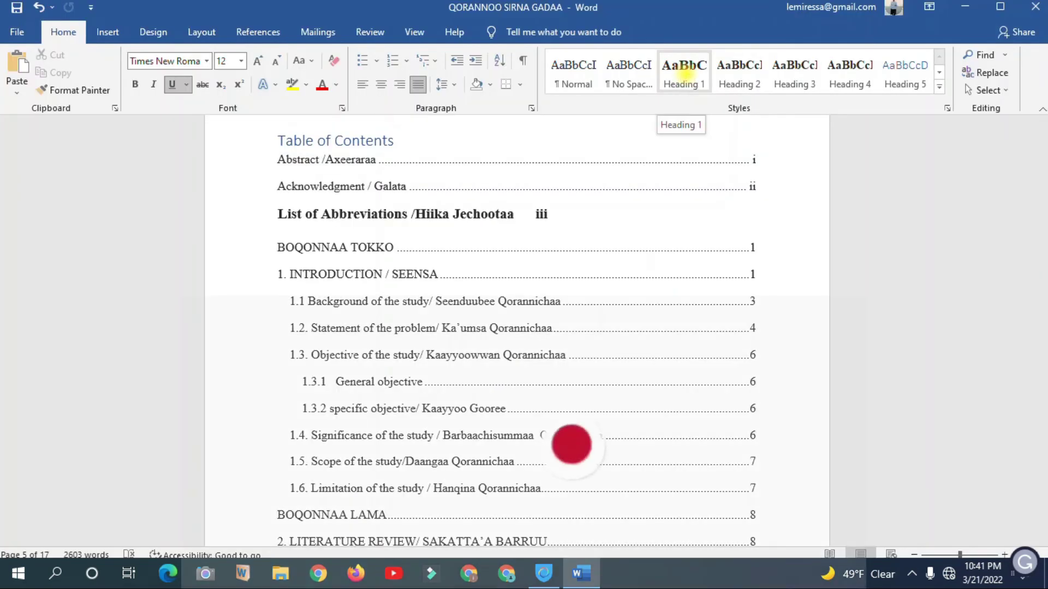
right_click(685, 71)
left_click(695, 102)
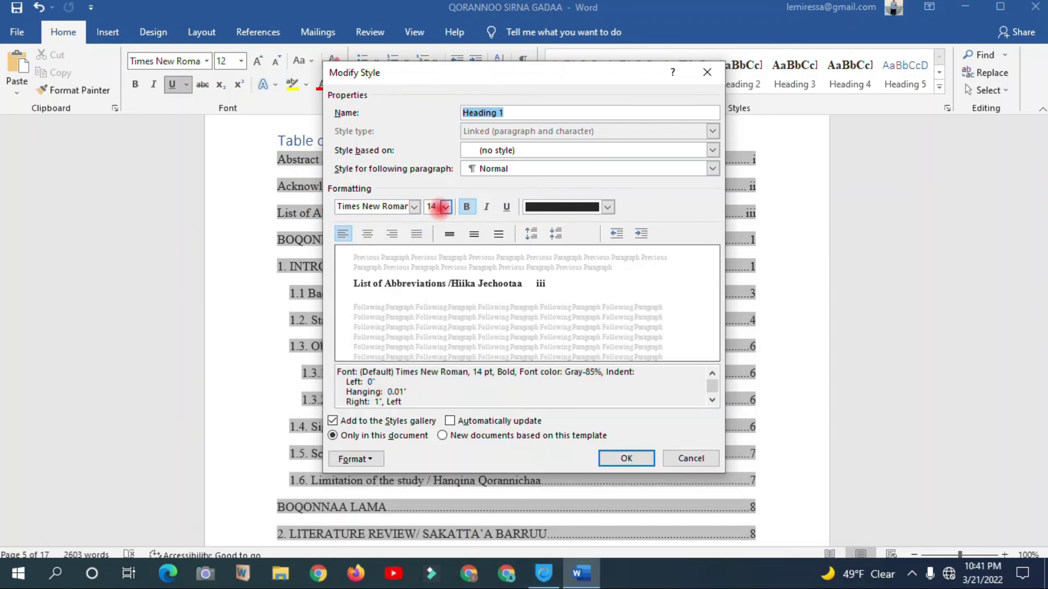
left_click(446, 206)
left_click(446, 207)
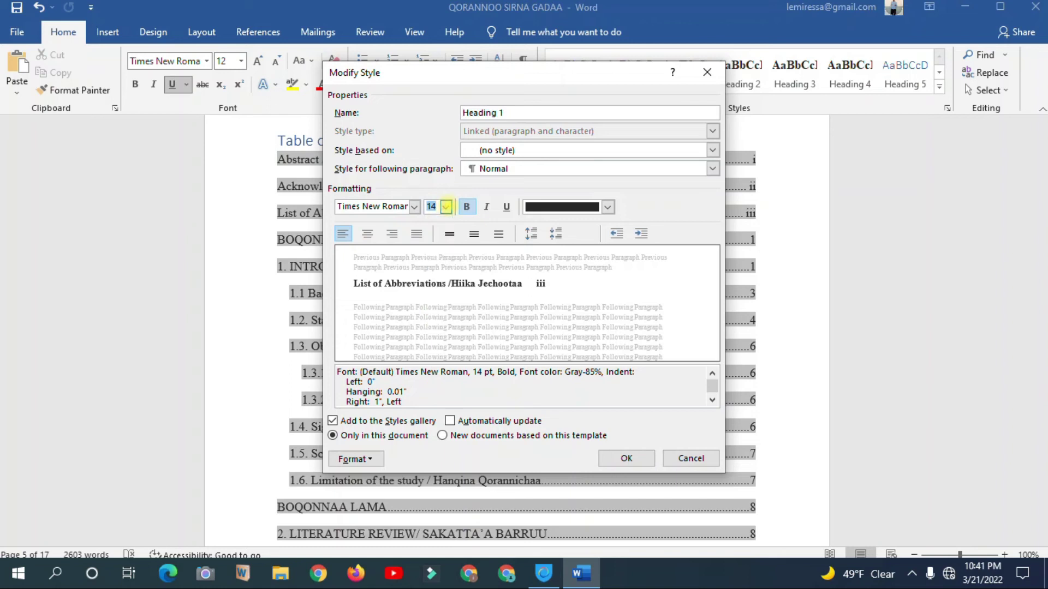
left_click(447, 207)
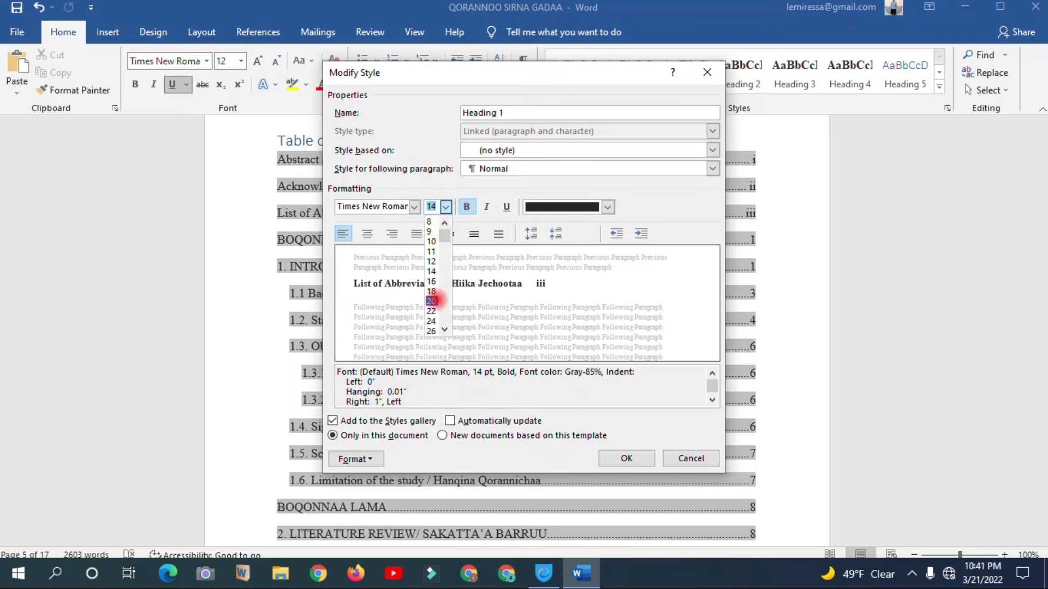
left_click(431, 321)
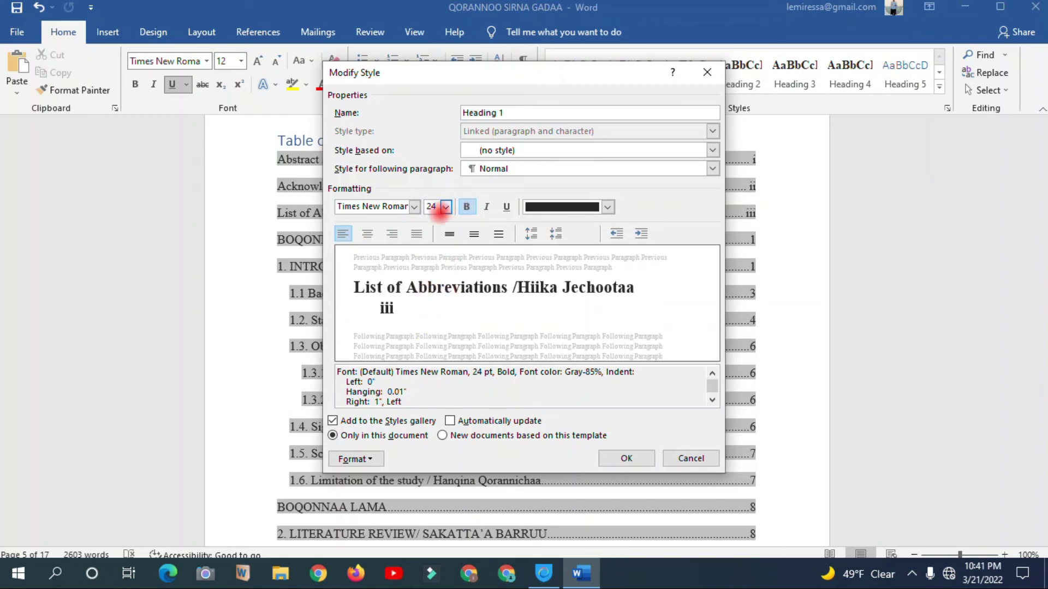
left_click(431, 301)
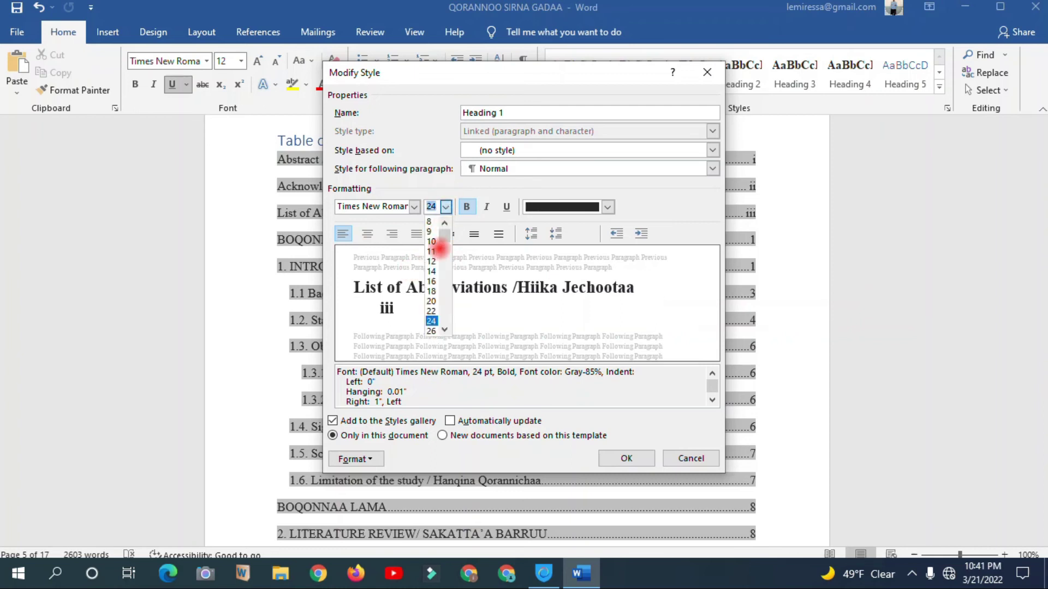
Try the bold, italic and underline options on the Heading 1 style and leave all three off.
left_click(467, 206)
left_click(486, 206)
left_click(507, 206)
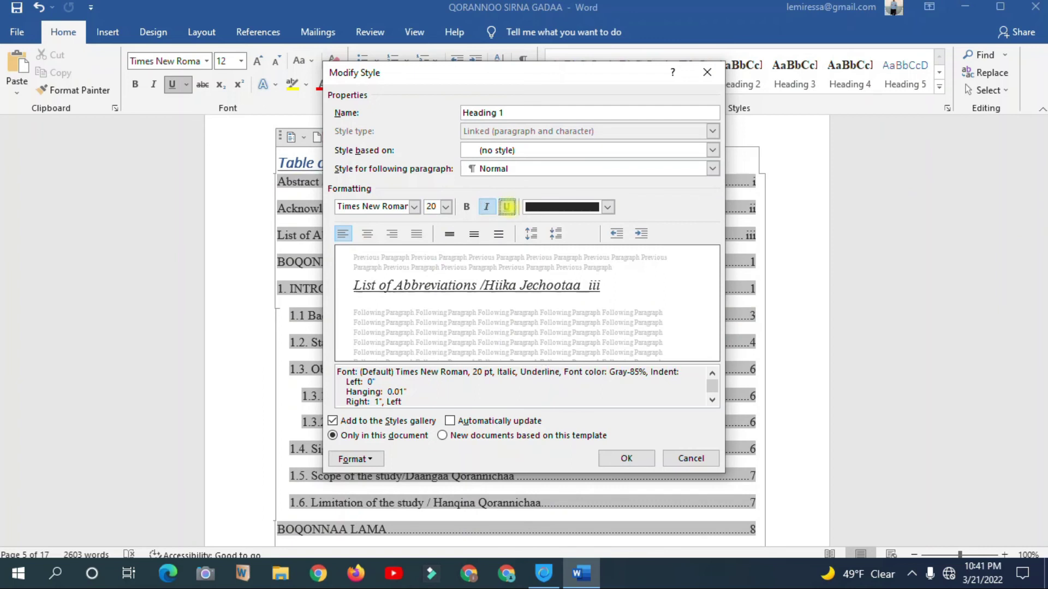
left_click(486, 206)
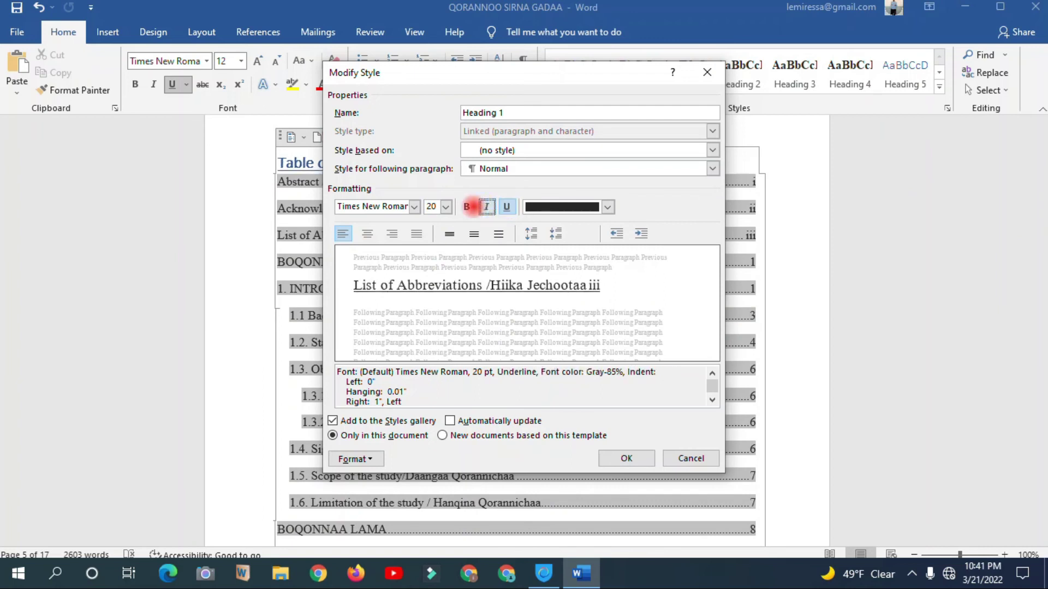
left_click(467, 206)
left_click(507, 206)
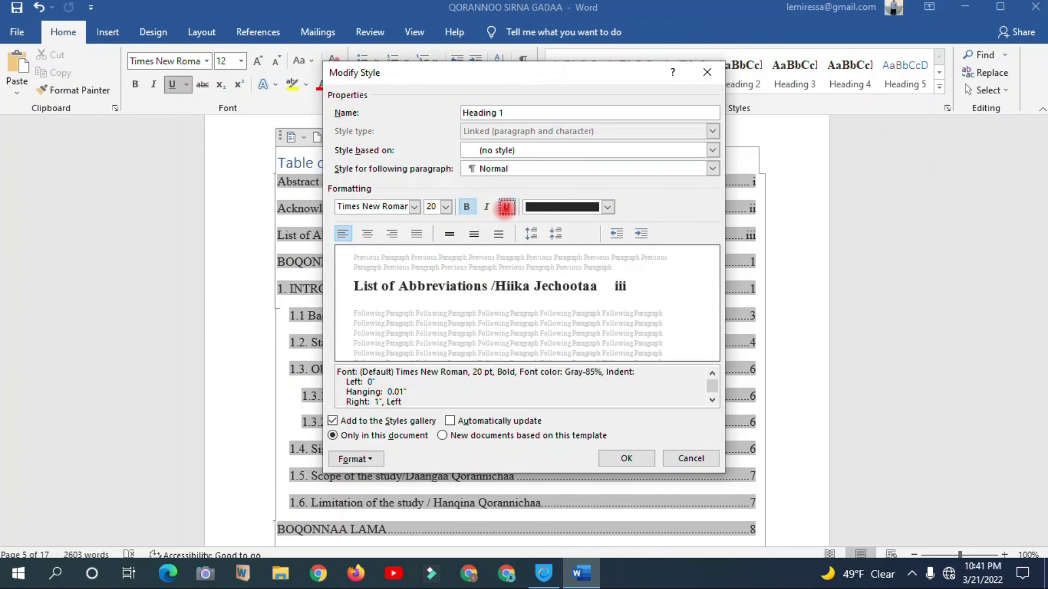
left_click(467, 207)
Set the Heading 1 style's font color to the black Text 1 theme color.
left_click(607, 206)
left_click(607, 206)
left_click(607, 207)
left_click(607, 207)
left_click(607, 206)
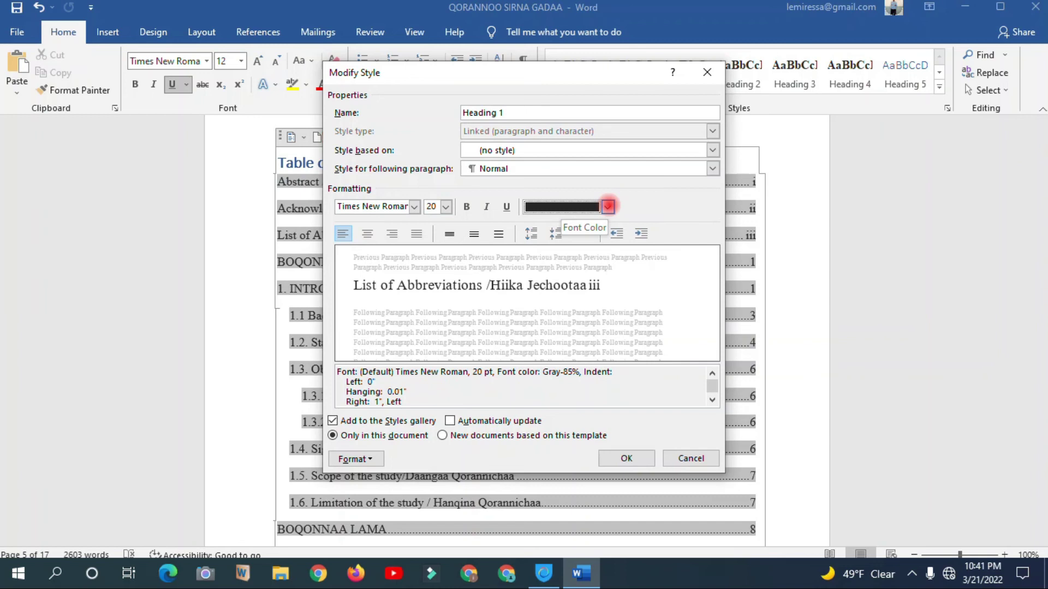
left_click(608, 206)
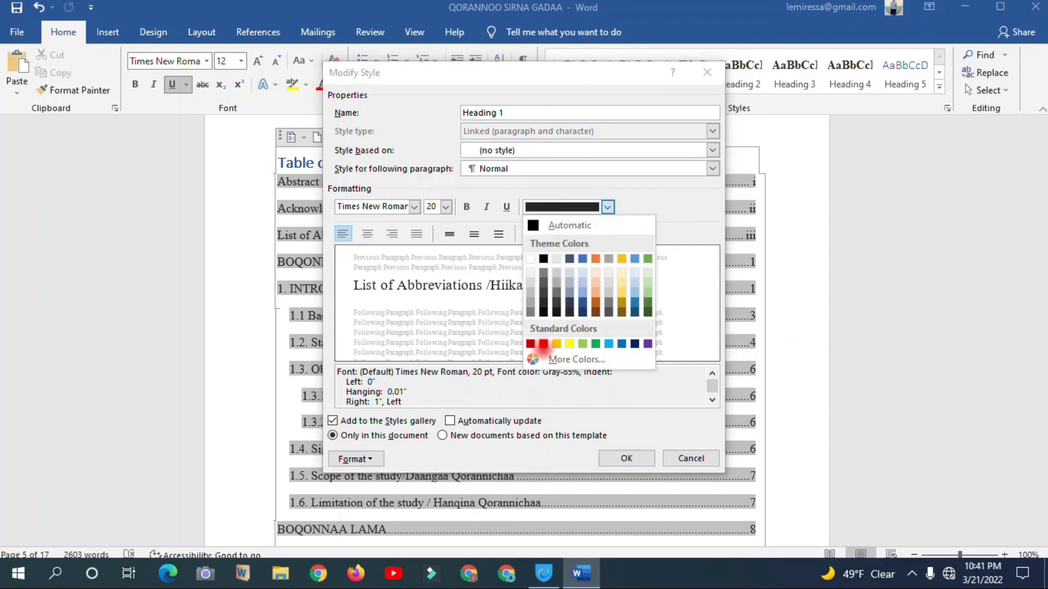
left_click(544, 259)
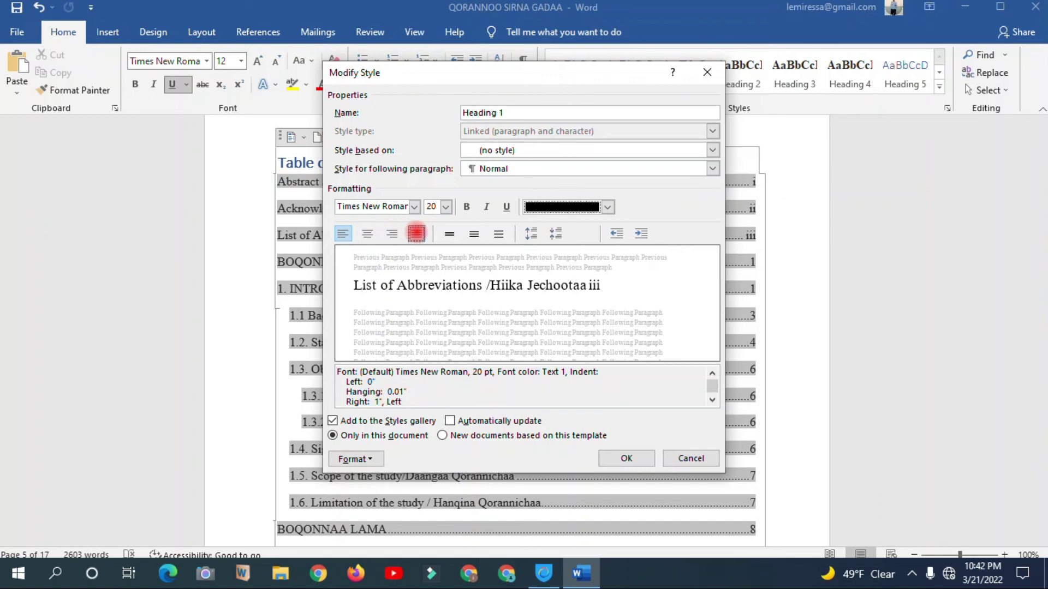
Try centered, right, left and justified alignment for the Heading 1 style, and discard all its pending changes.
left_click(367, 233)
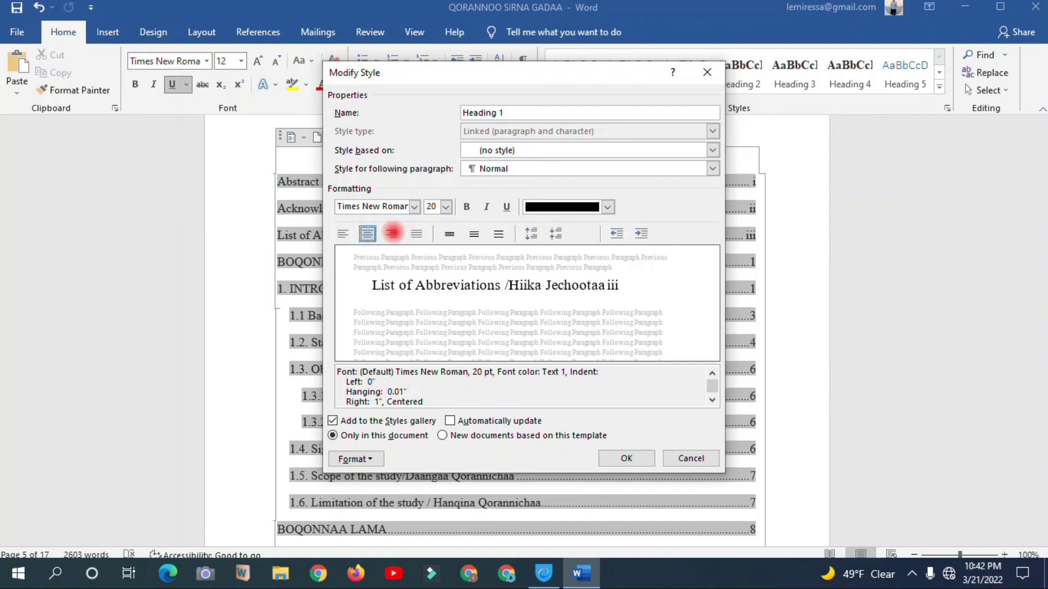
left_click(392, 233)
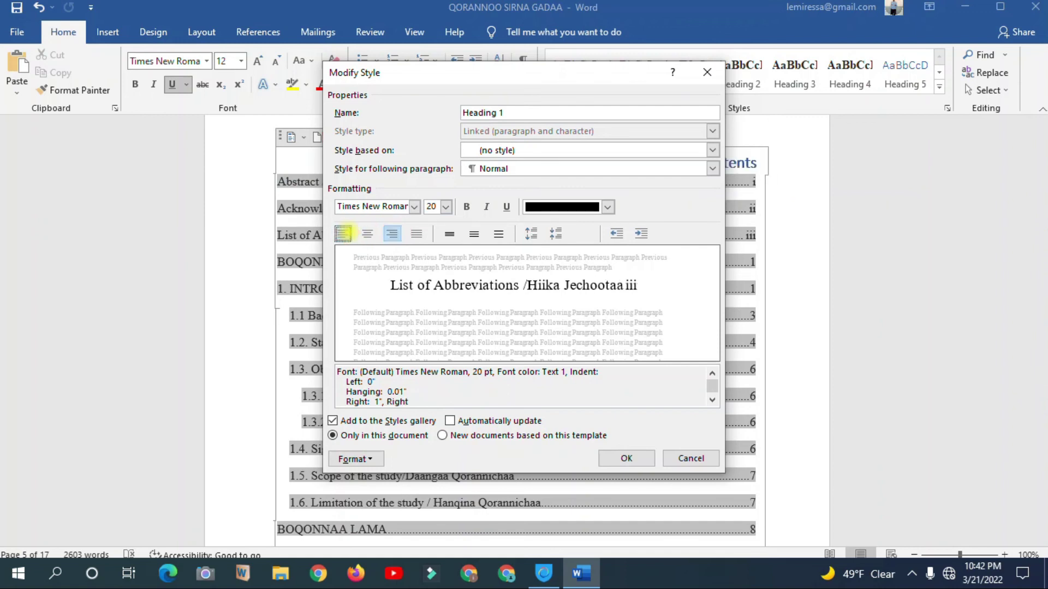
left_click(345, 233)
left_click(417, 234)
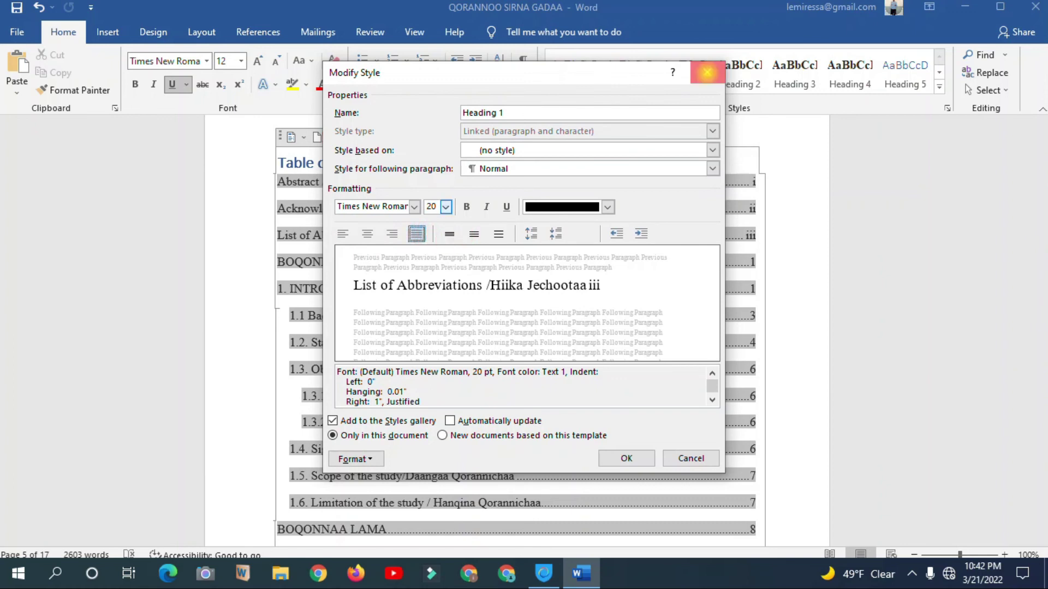
left_click(707, 72)
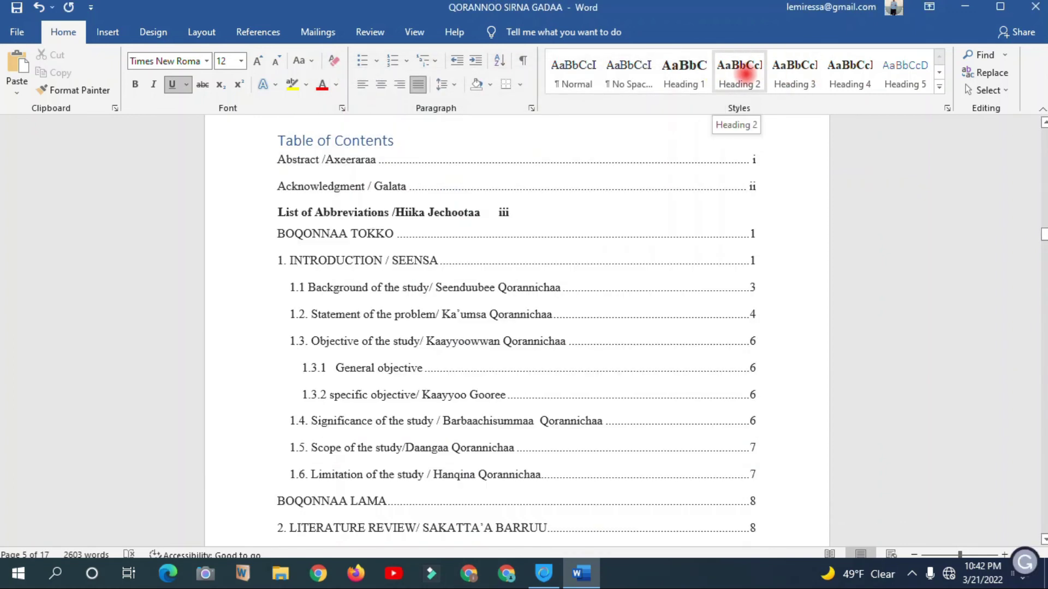
Review the Heading 2 style's formatting settings without changing them.
right_click(743, 72)
left_click(787, 102)
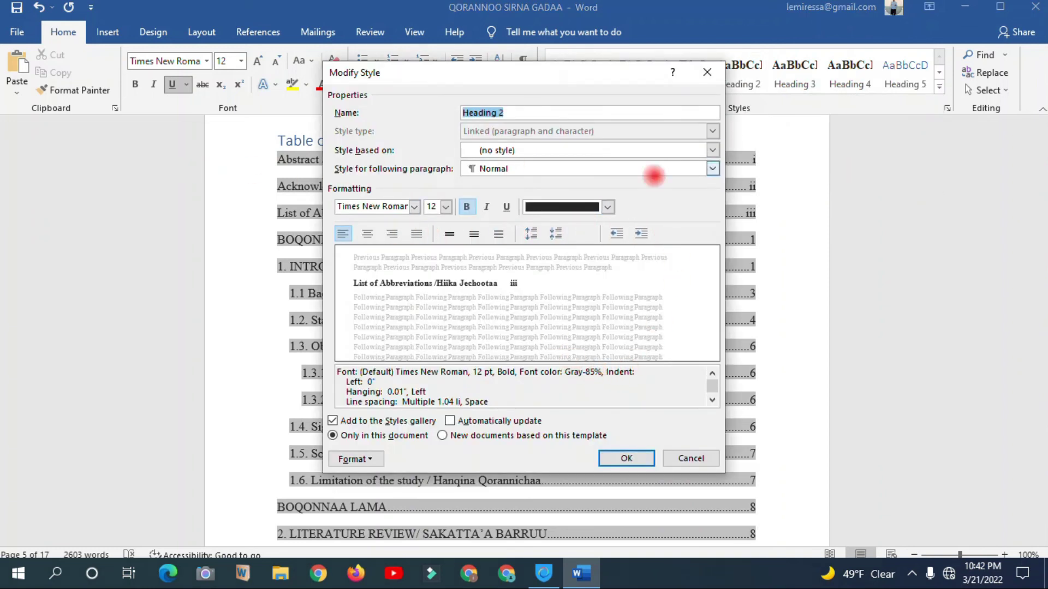
left_click(626, 459)
right_click(734, 71)
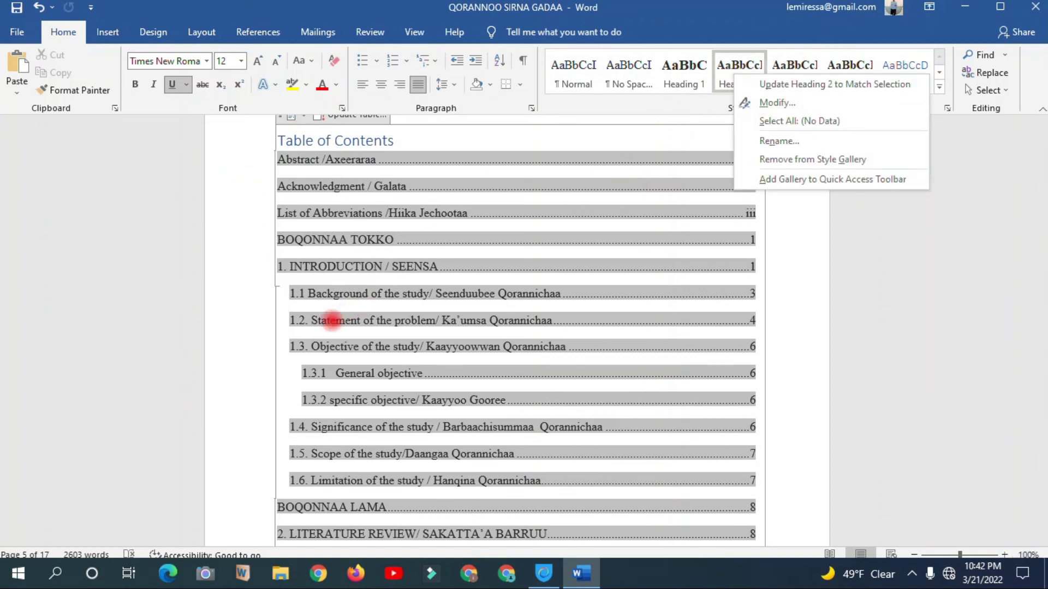
left_click(361, 311)
scroll(361, 308, "down", 1)
scroll(362, 294, "up", 3)
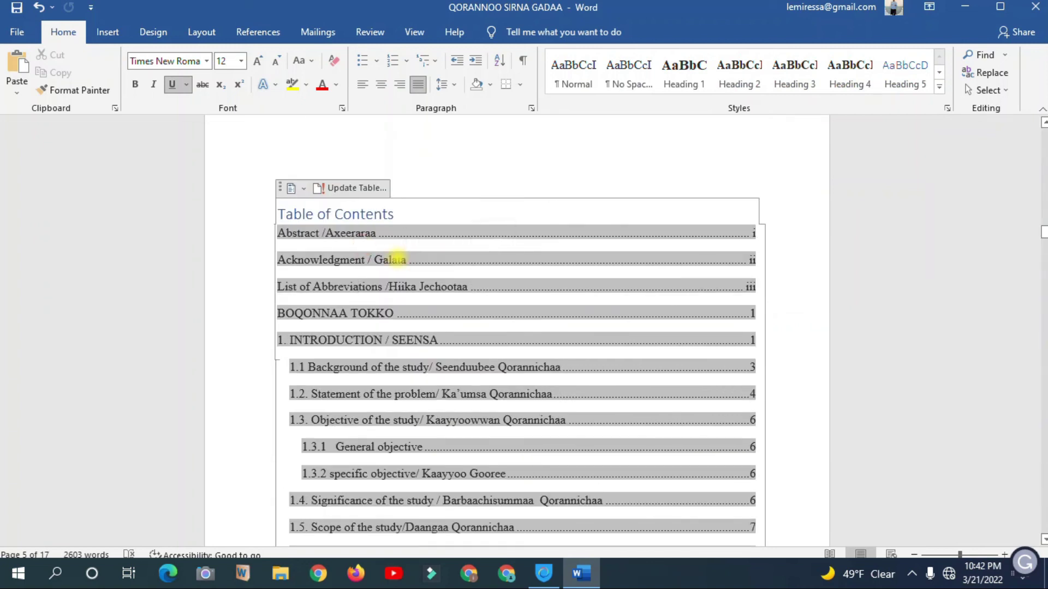
triple_click(400, 260)
double_click(398, 286)
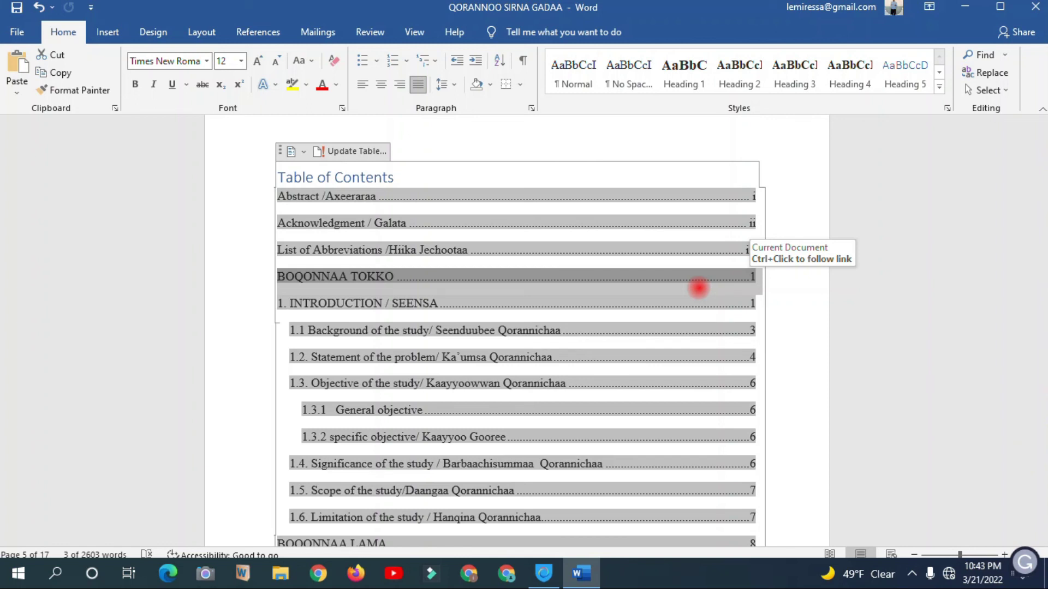
left_click(394, 312)
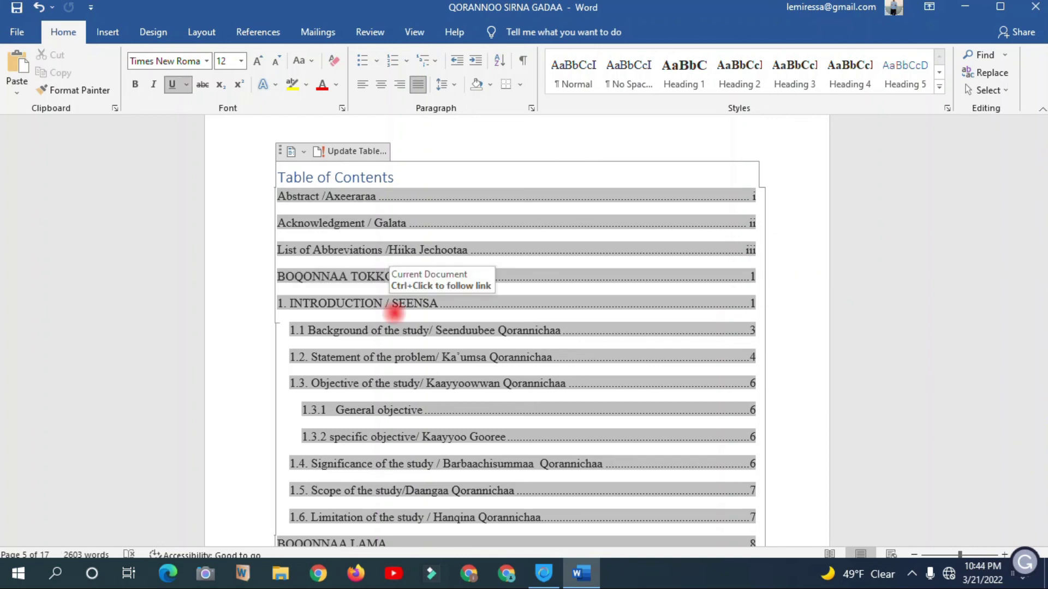